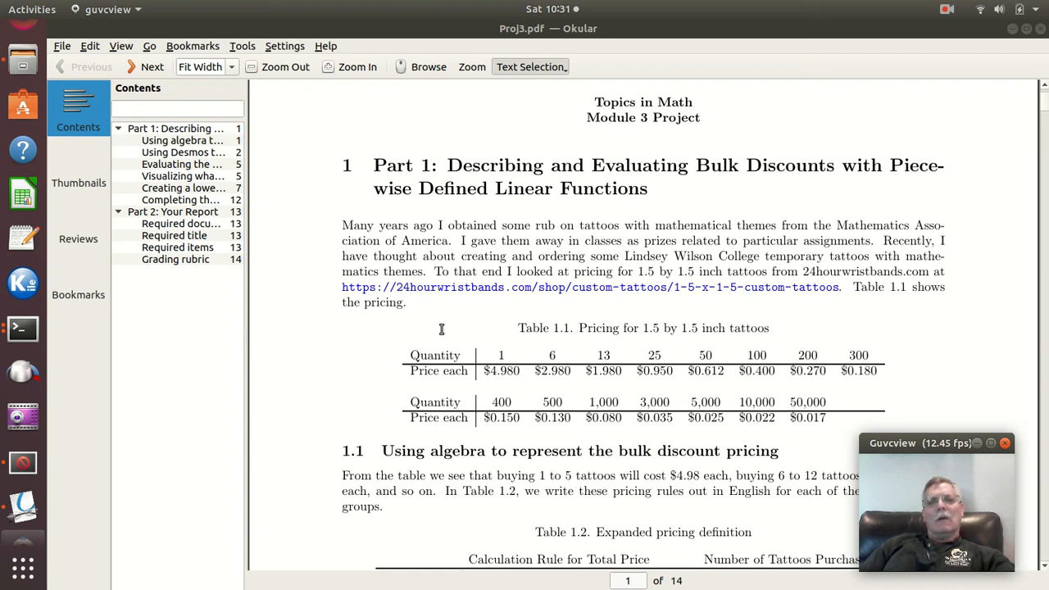
Read the project's tattoo pricing tables, the piecewise definition in Figure 1.3, and the Desmos instructions in Tasks 1.1 to 1.4
scroll(422, 353, down, 10)
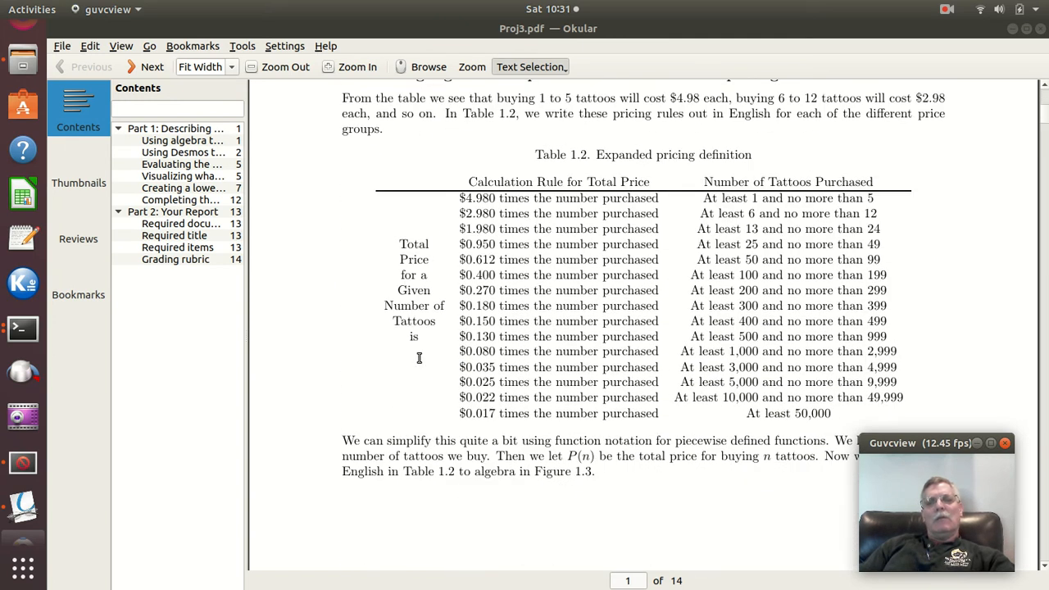
scroll(418, 357, down, 7)
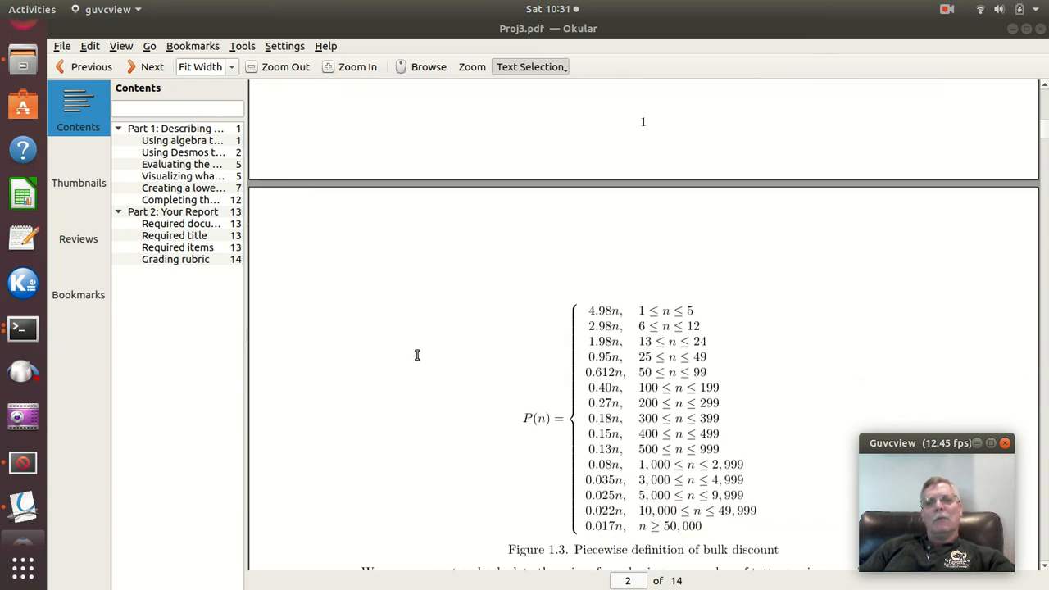
scroll(416, 355, up, 9)
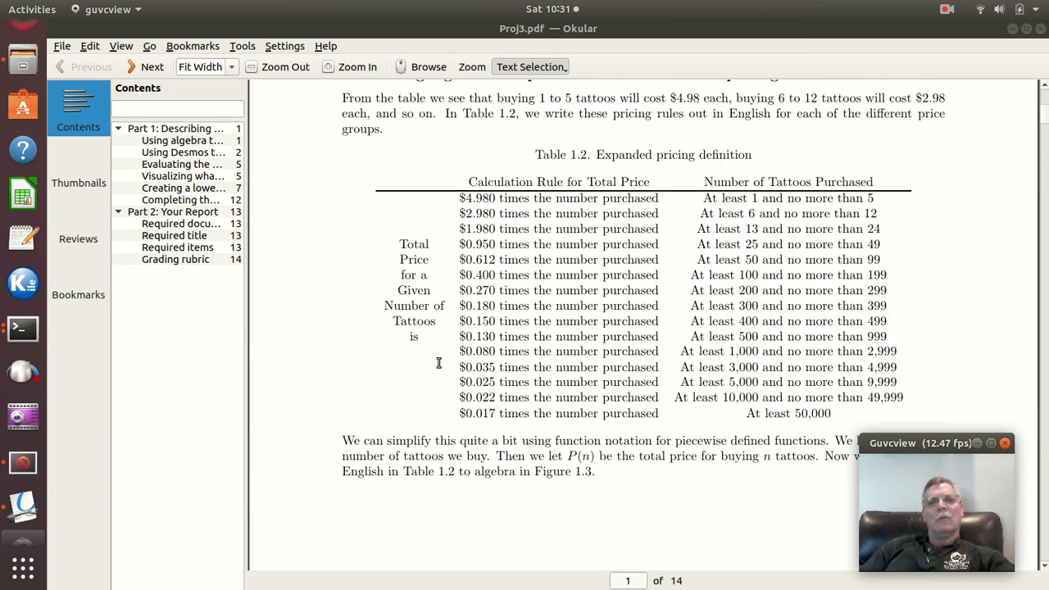
scroll(430, 358, up, 4)
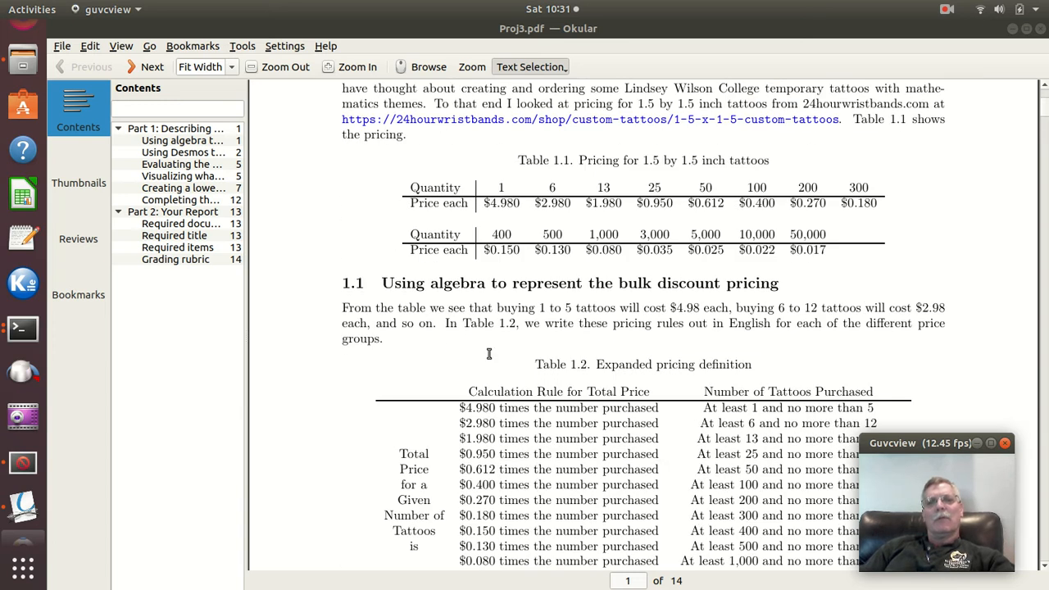
scroll(481, 368, down, 10)
scroll(481, 372, down, 13)
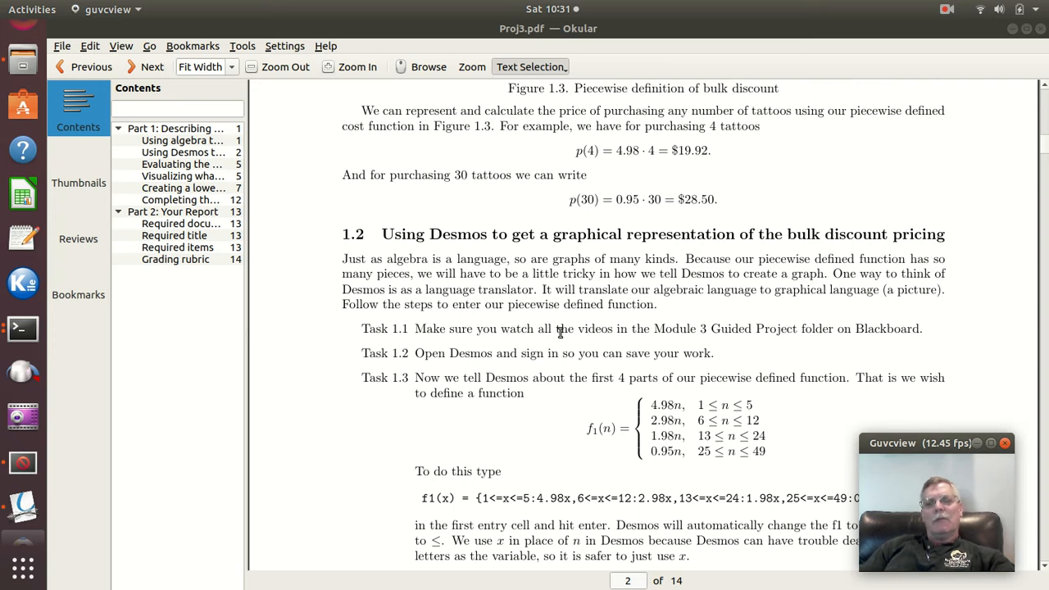
scroll(559, 331, down, 3)
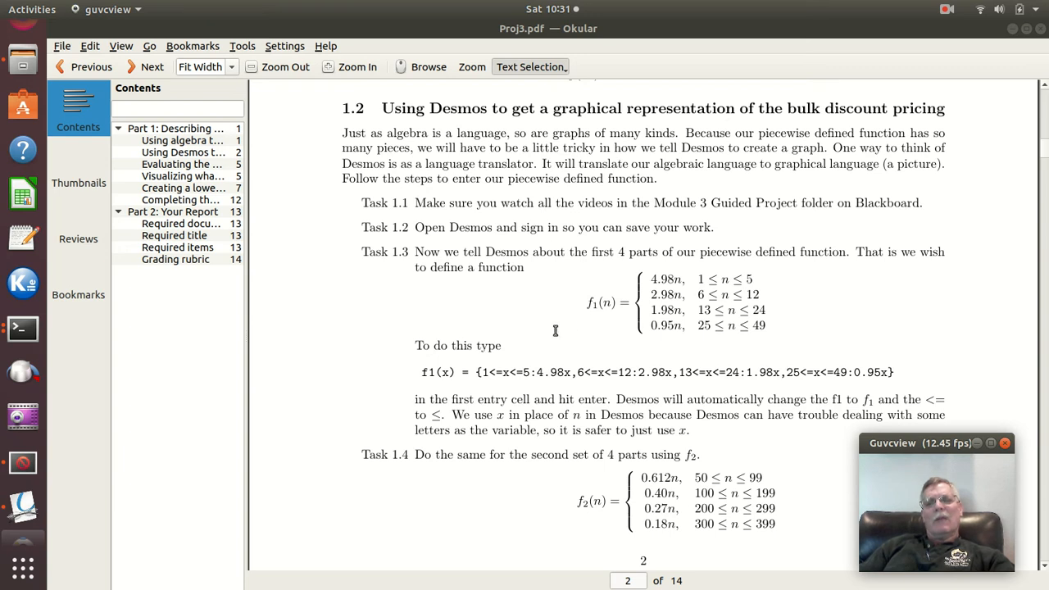
scroll(512, 333, down, 7)
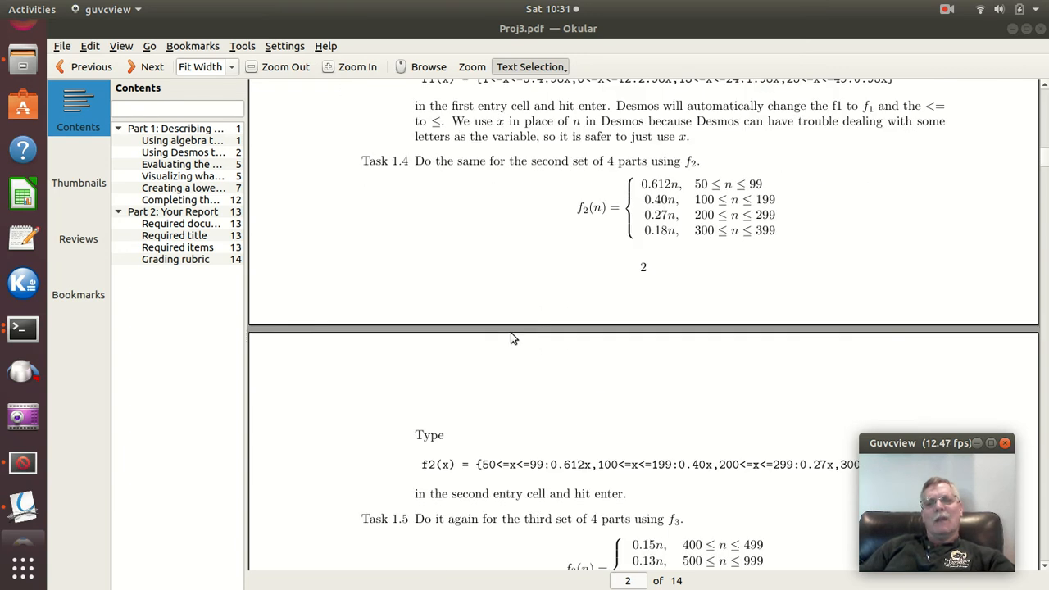
scroll(510, 327, up, 5)
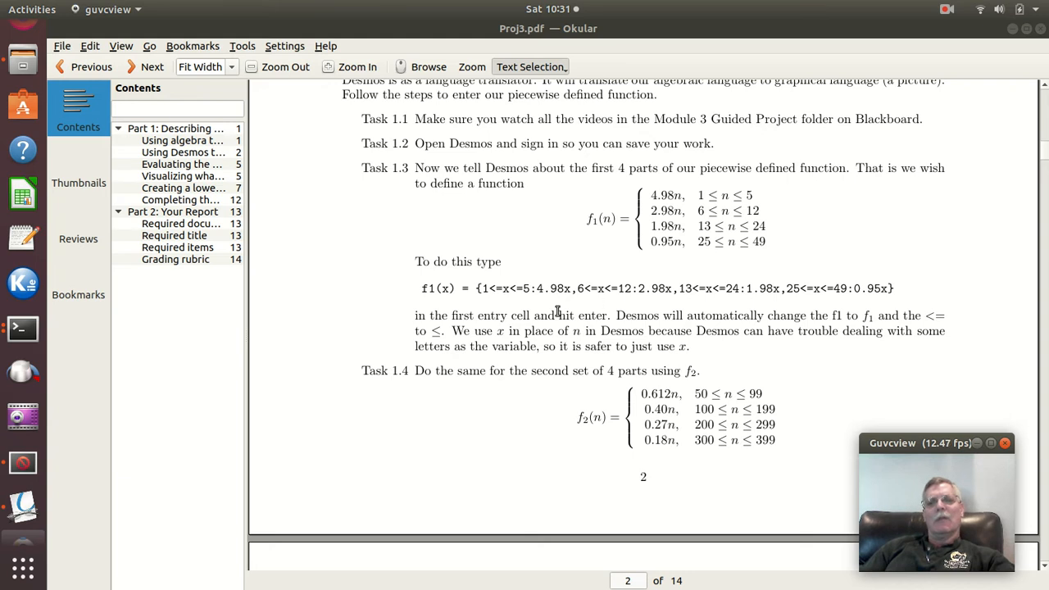
scroll(622, 325, down, 1)
scroll(622, 325, up, 1)
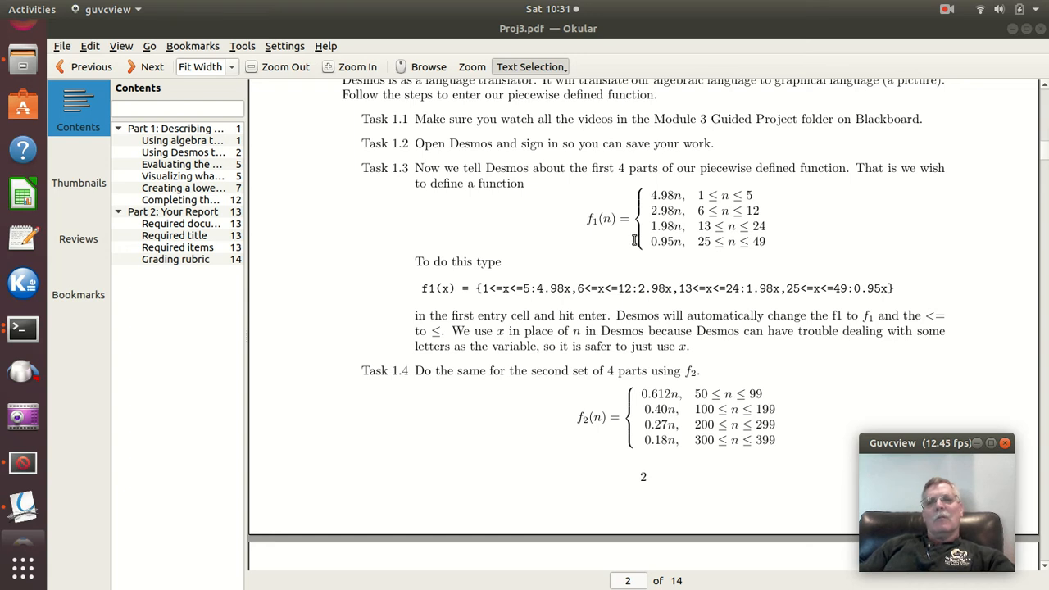
Compare the full piecewise definition in Figure 1.3 with the four-part function f1 and its Desmos syntax in Task 1.3
scroll(555, 239, up, 11)
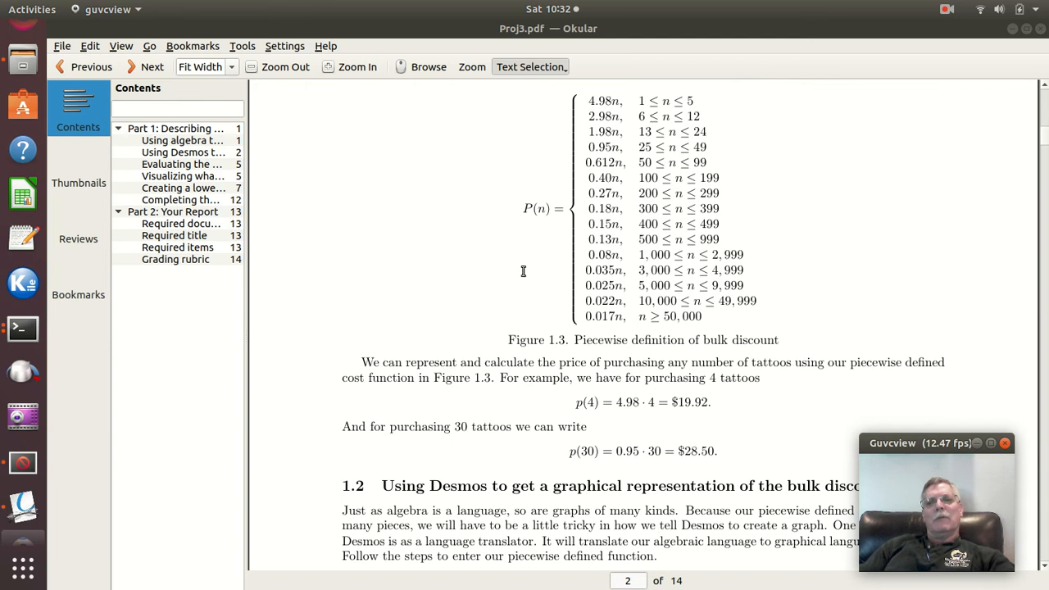
scroll(587, 277, up, 1)
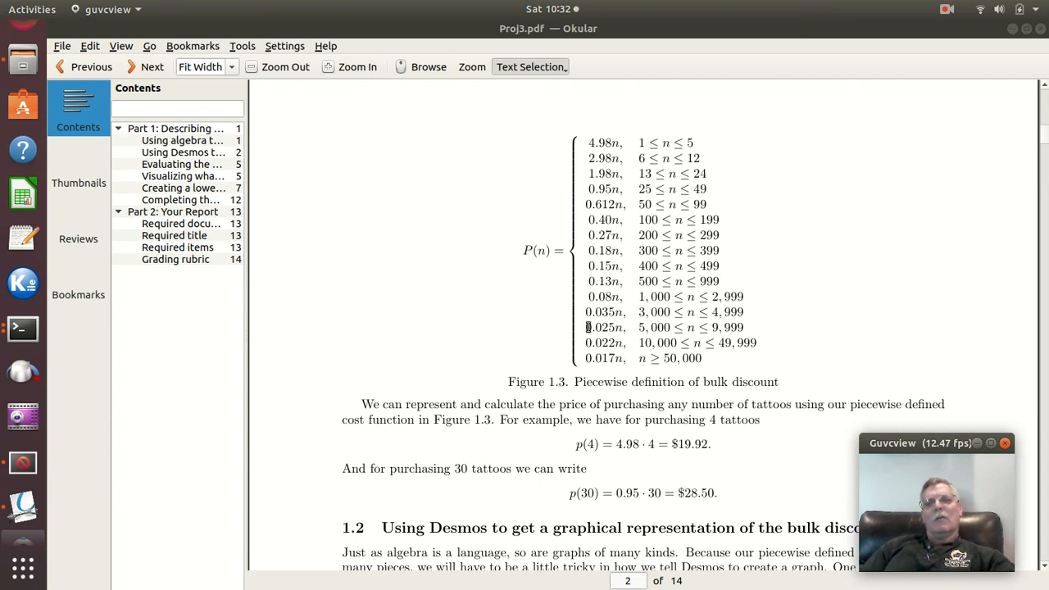
scroll(586, 327, down, 1)
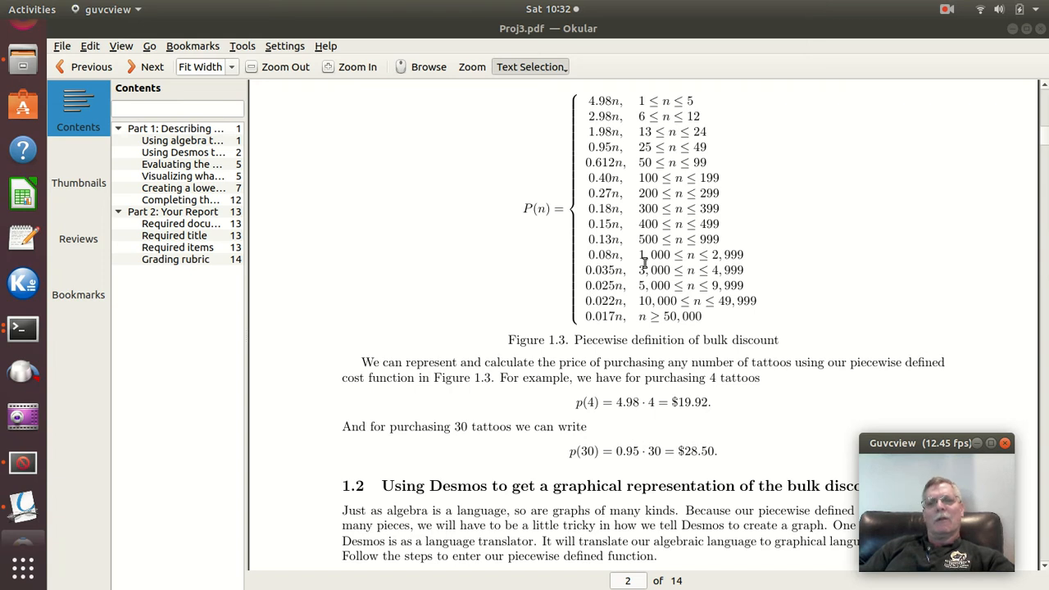
scroll(644, 262, down, 4)
scroll(645, 262, down, 2)
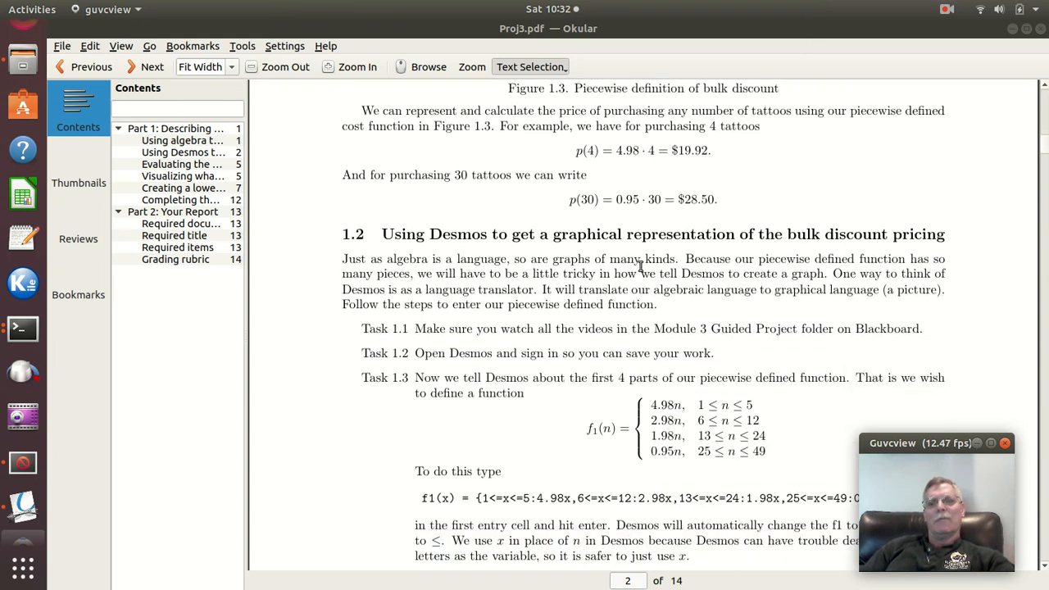
scroll(640, 266, down, 2)
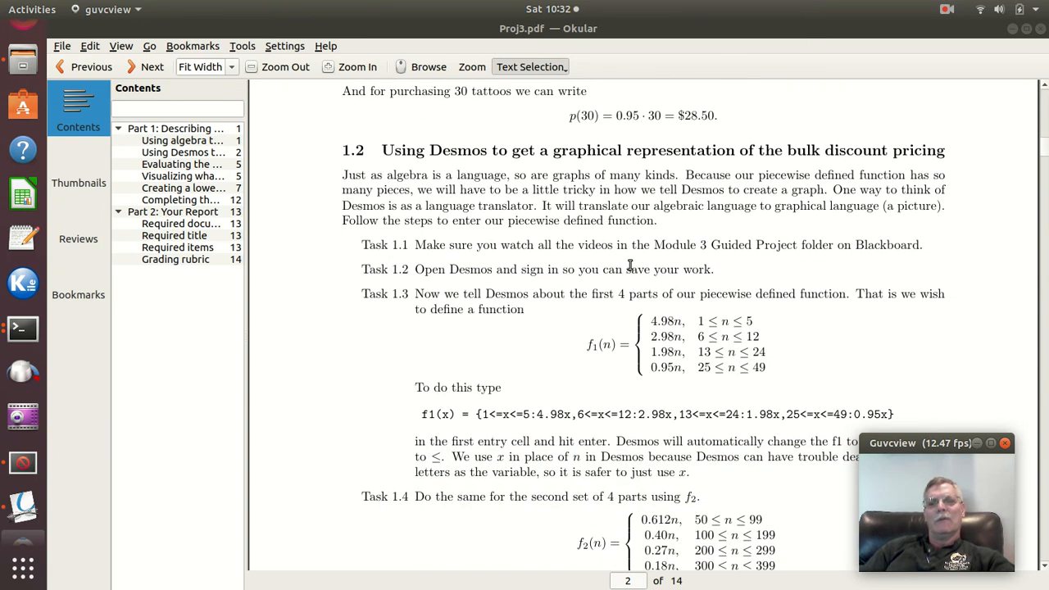
scroll(632, 264, down, 1)
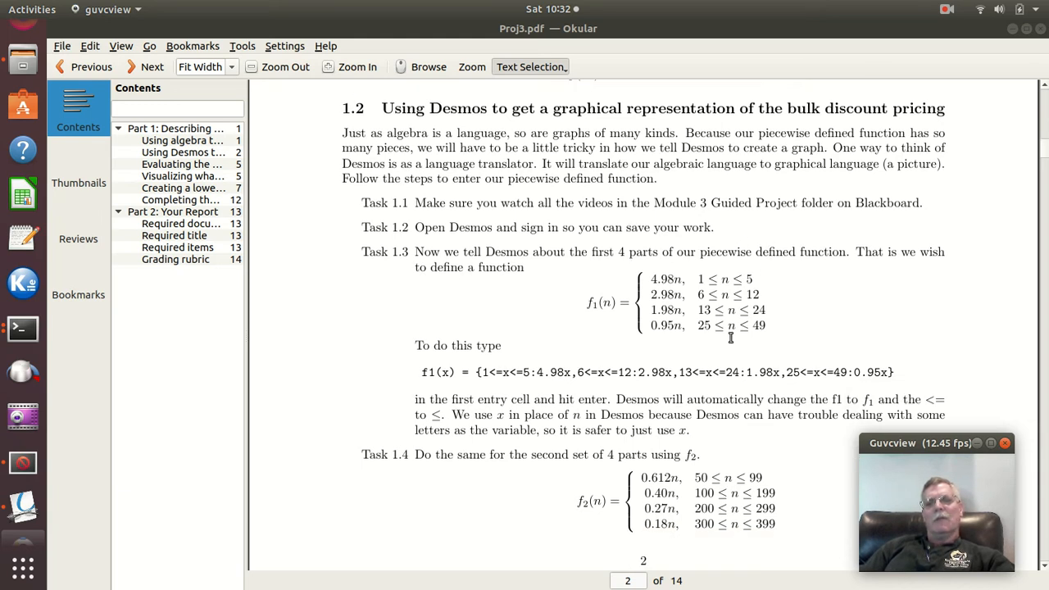
scroll(651, 328, down, 2)
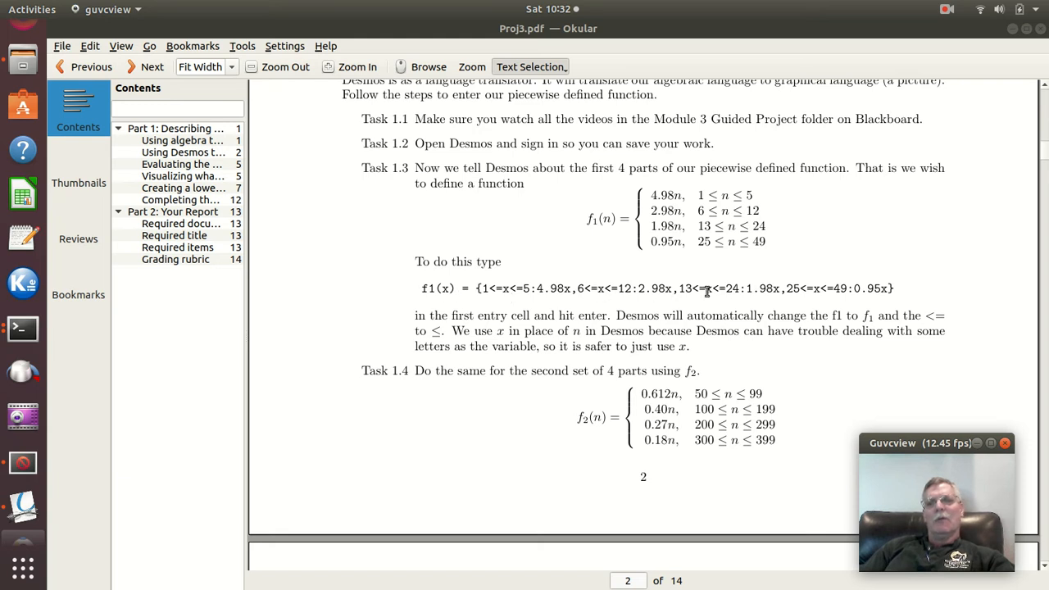
scroll(546, 299, down, 1)
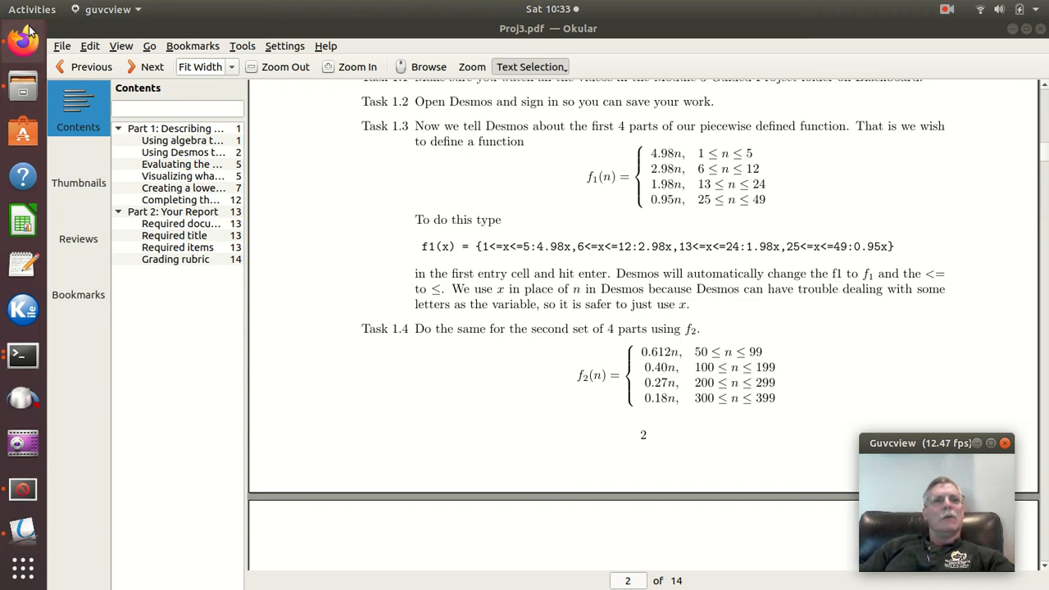
Switch to the Desmos graphing calculator in Firefox and widen the expression list until it covers most of the window
click(24, 33)
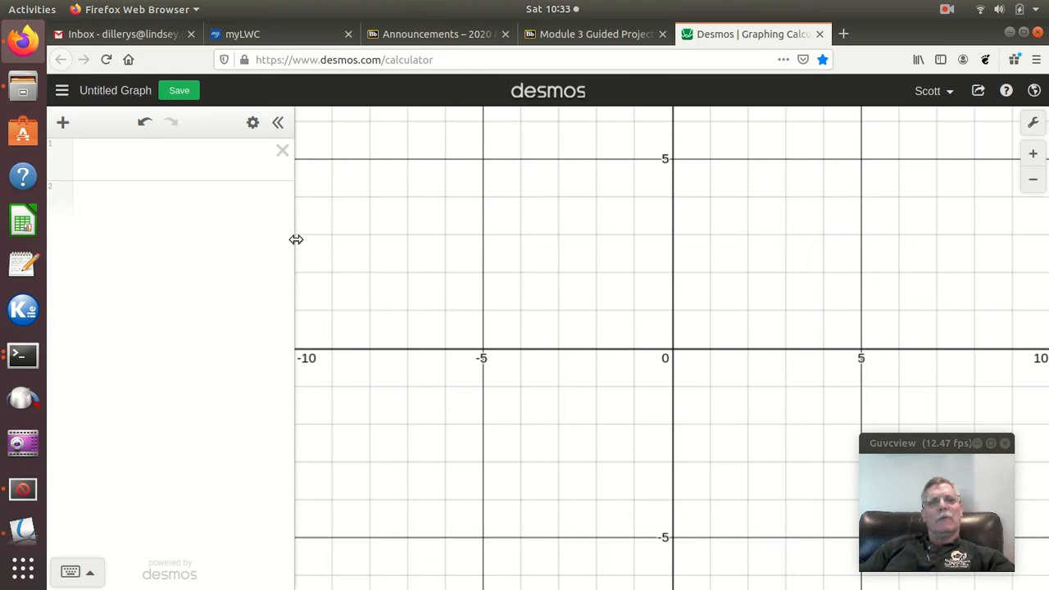
drag(296, 239, 865, 255)
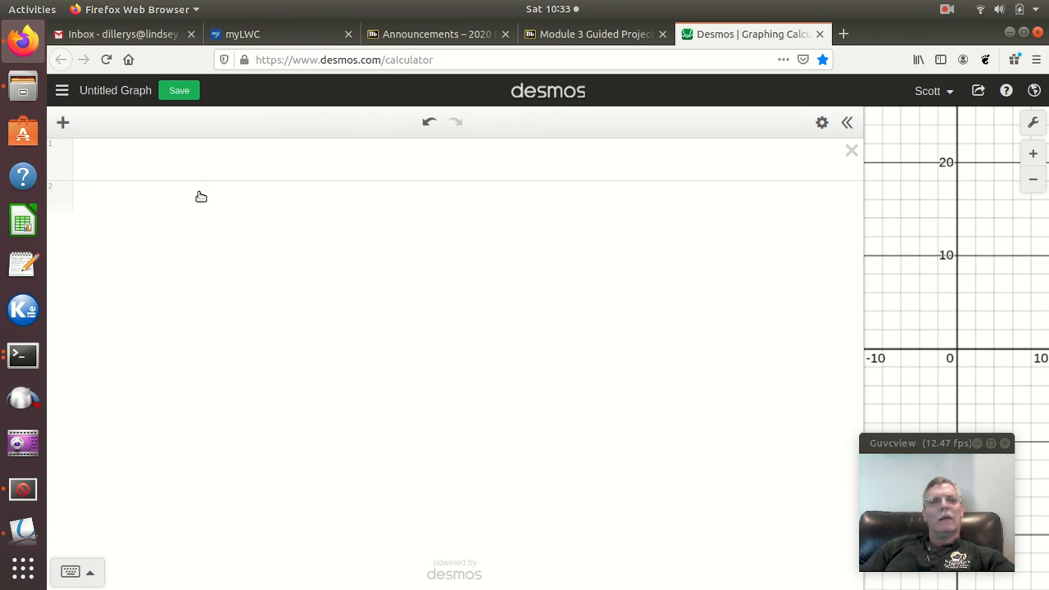
Start the function definition f_1(x)={} in the first expression line, with an empty pair of braces
click(171, 166)
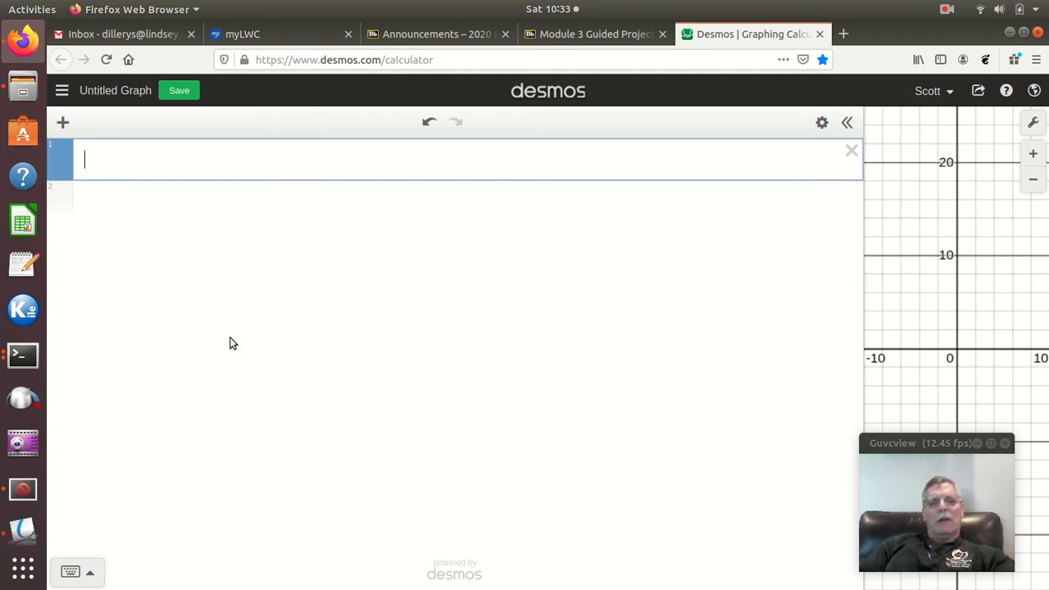
text(f_1)
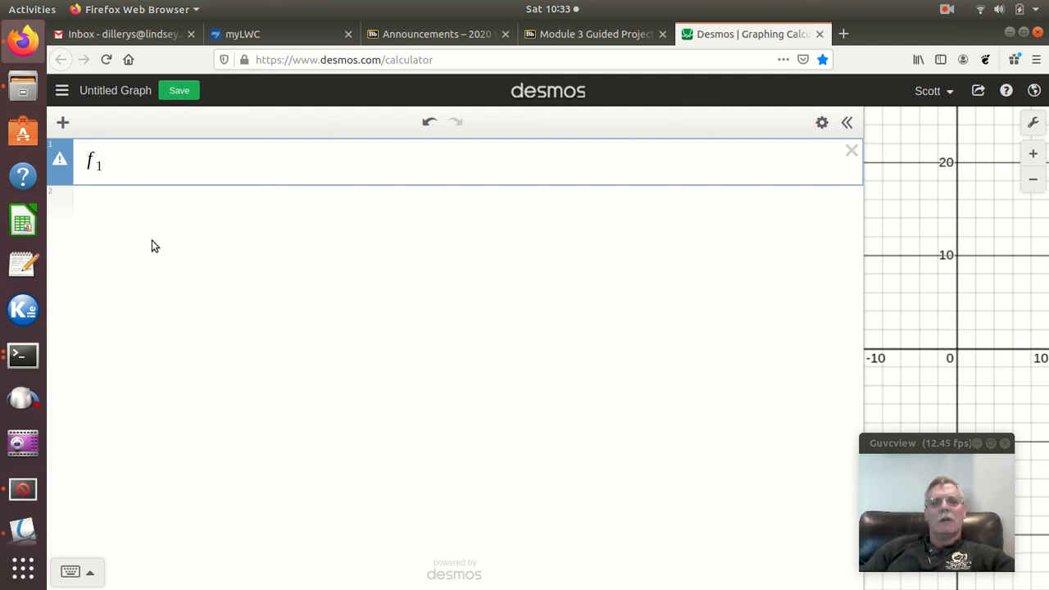
text(()
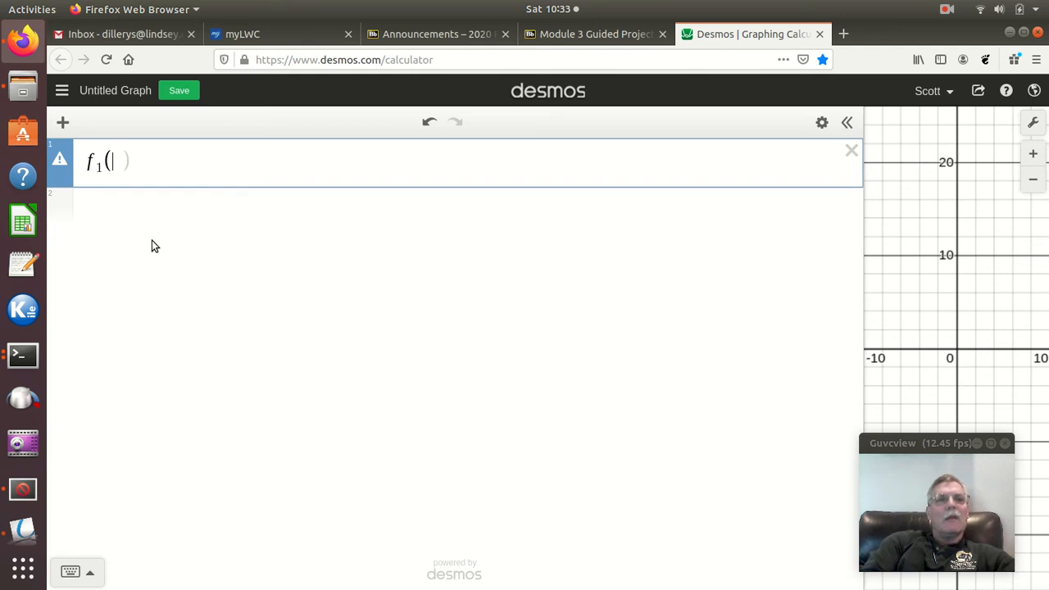
text(x))
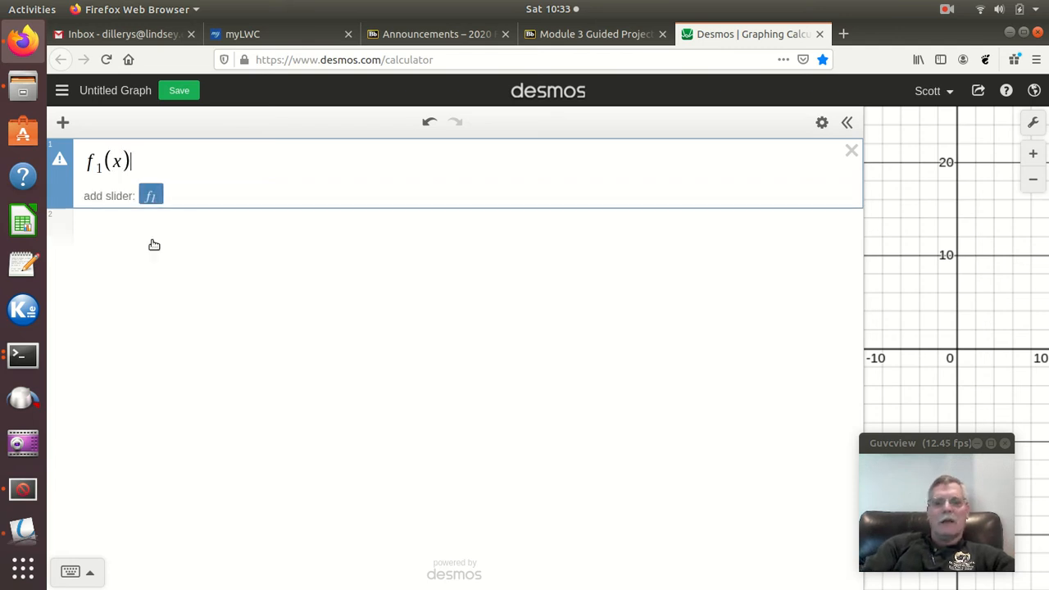
text(=)
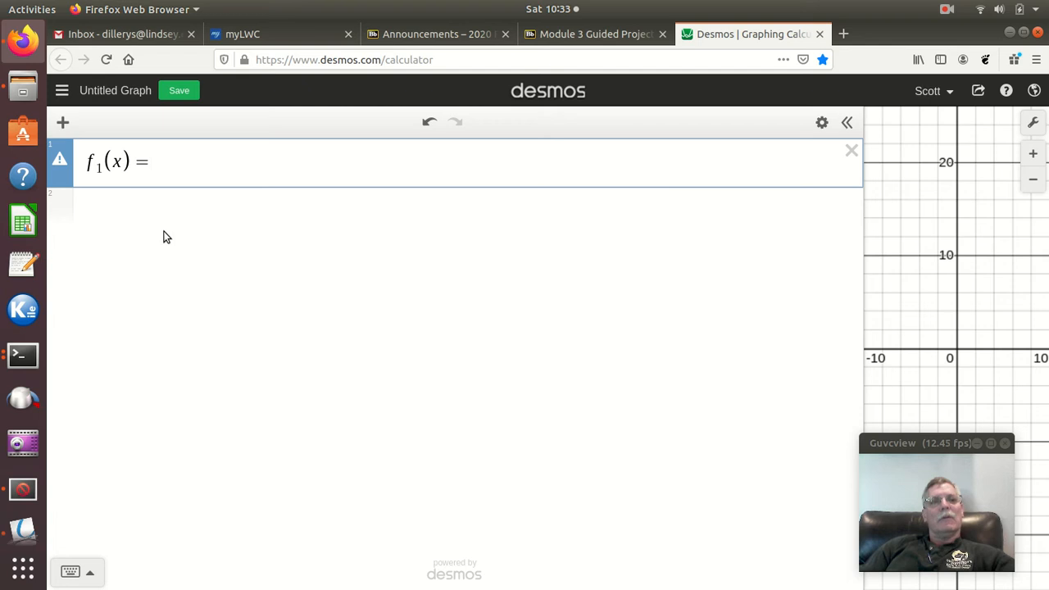
text({)
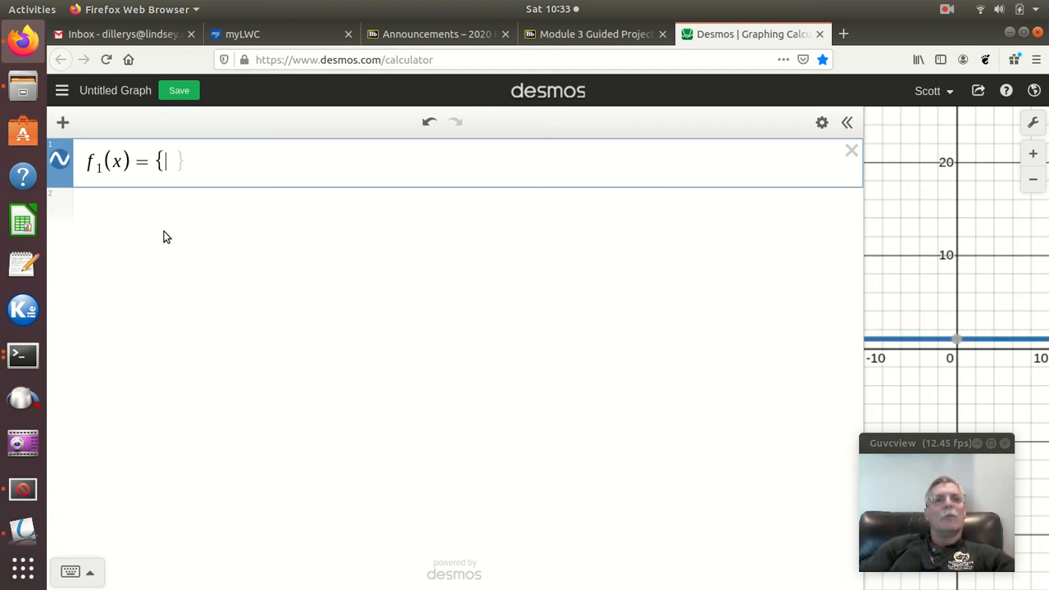
click(188, 162)
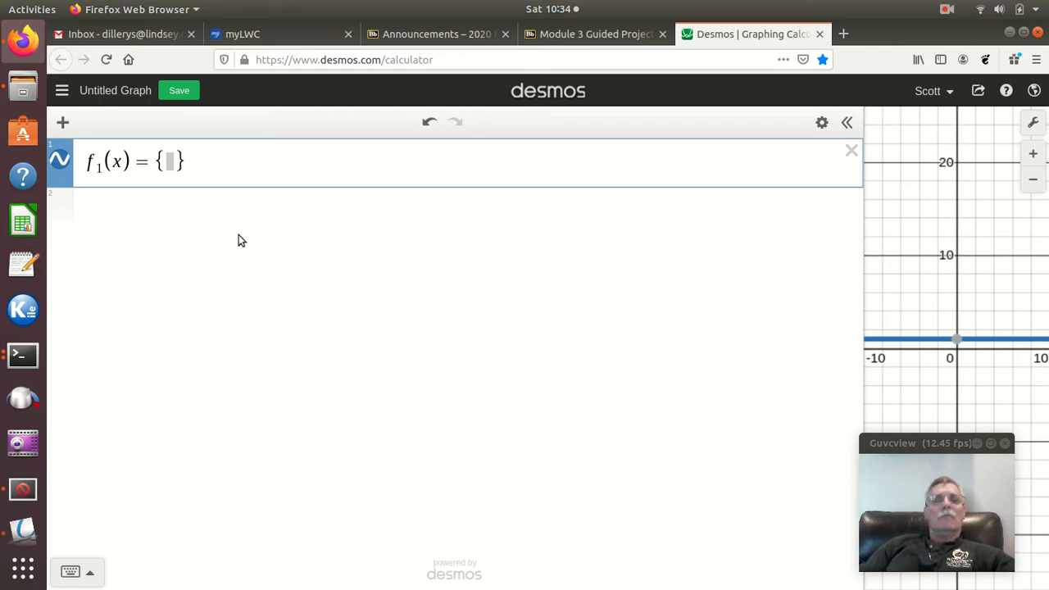
Switch back to Proj3.pdf in Okular and copy the complete f1(x) definition text under Task 1.3
click(24, 507)
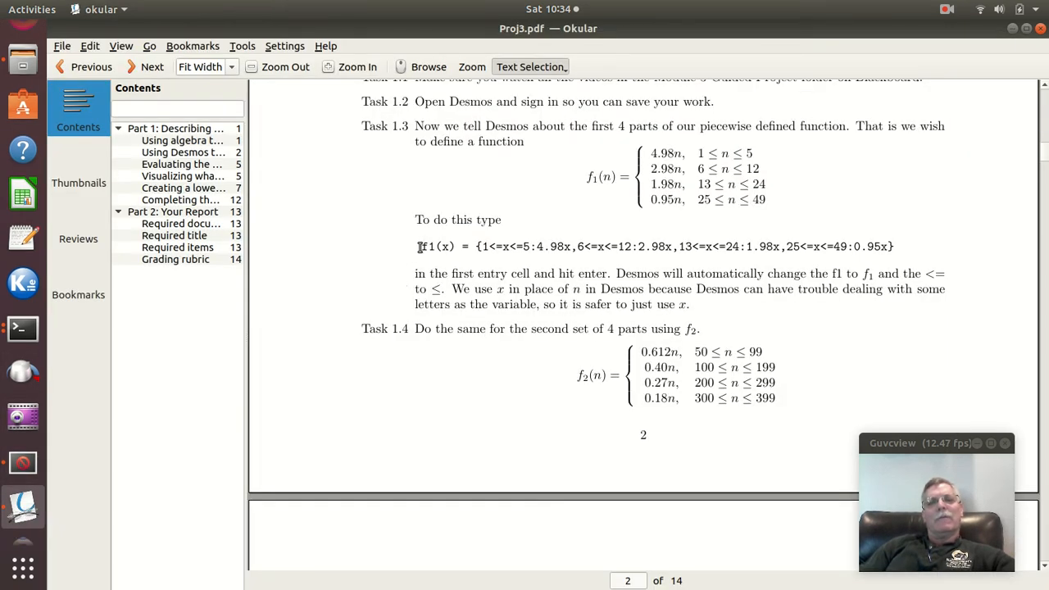
drag(422, 247, 885, 243)
right_click(816, 245)
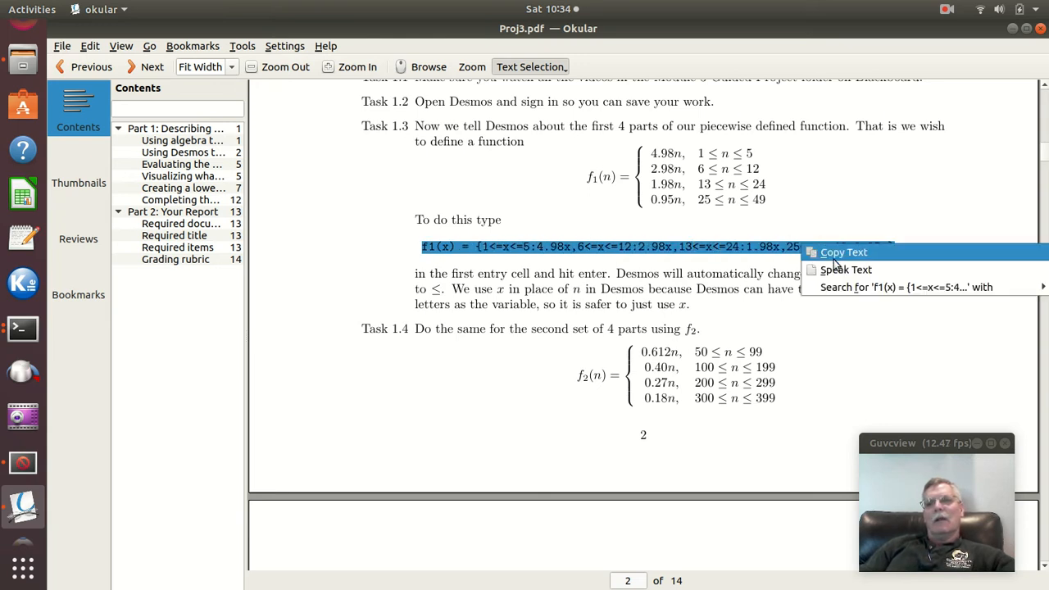
click(844, 254)
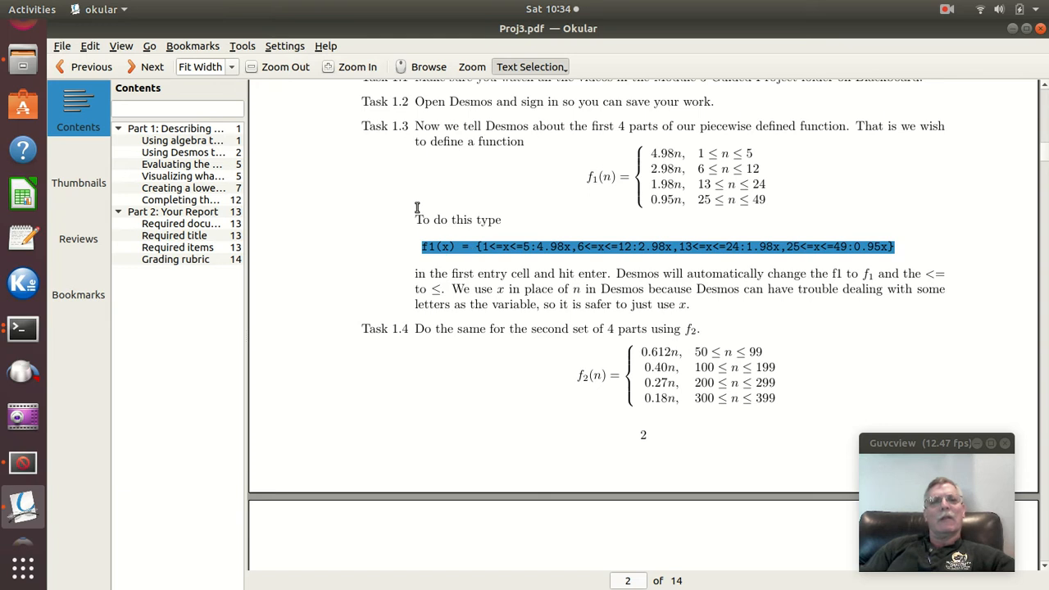
Change the active tool to the Browse Tool and then the Zoom Tool, and clear the highlighted f1(x) text
click(244, 48)
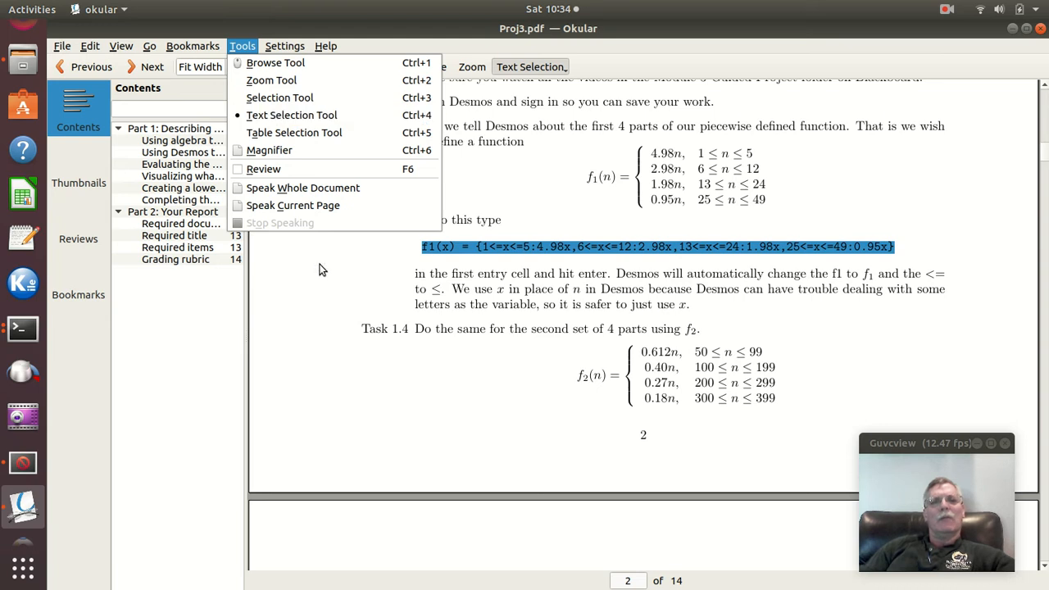
click(319, 265)
click(242, 47)
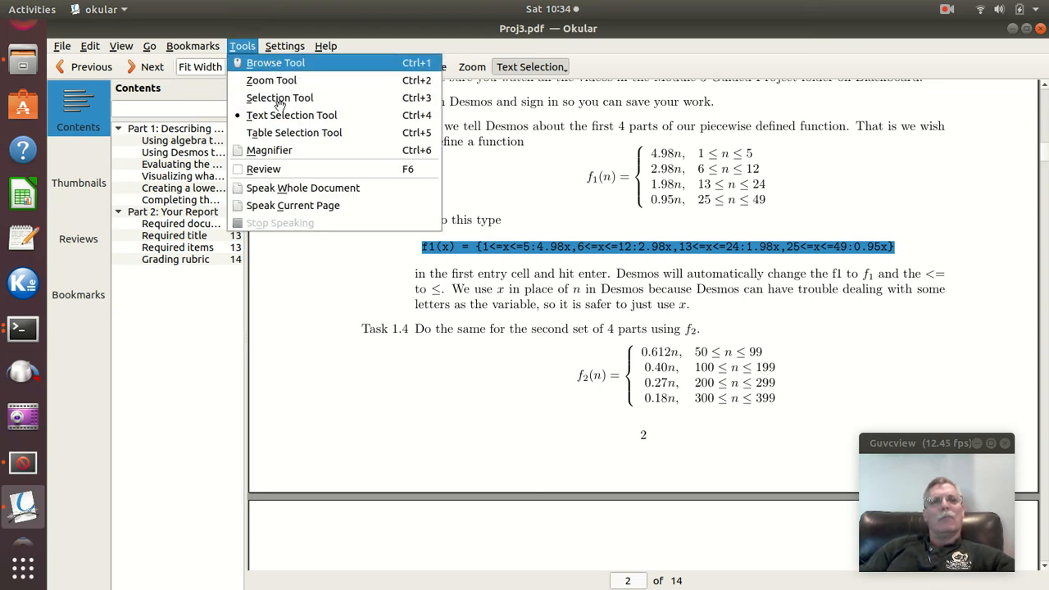
click(270, 69)
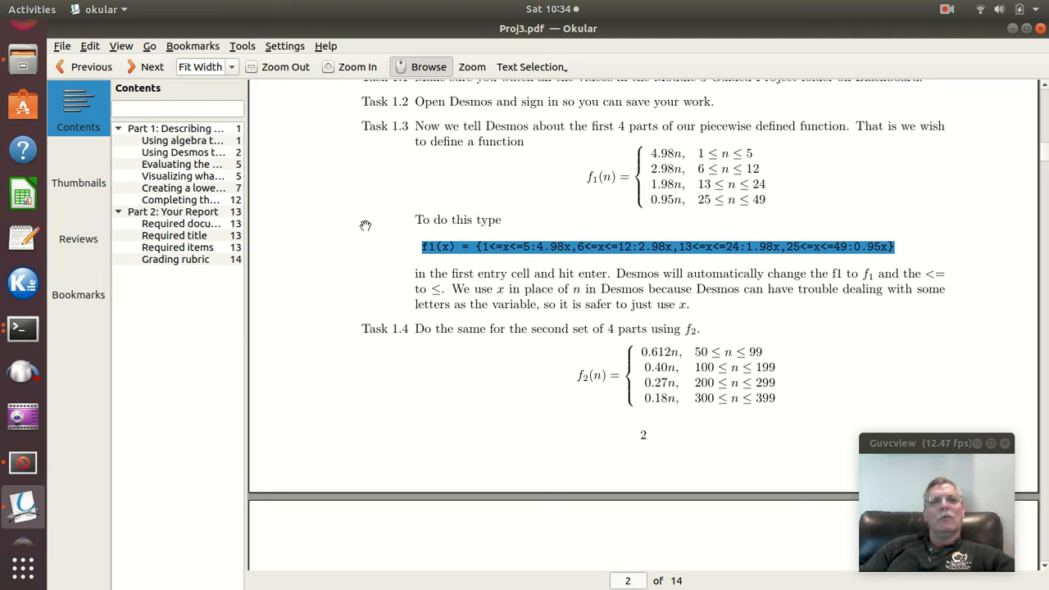
click(243, 47)
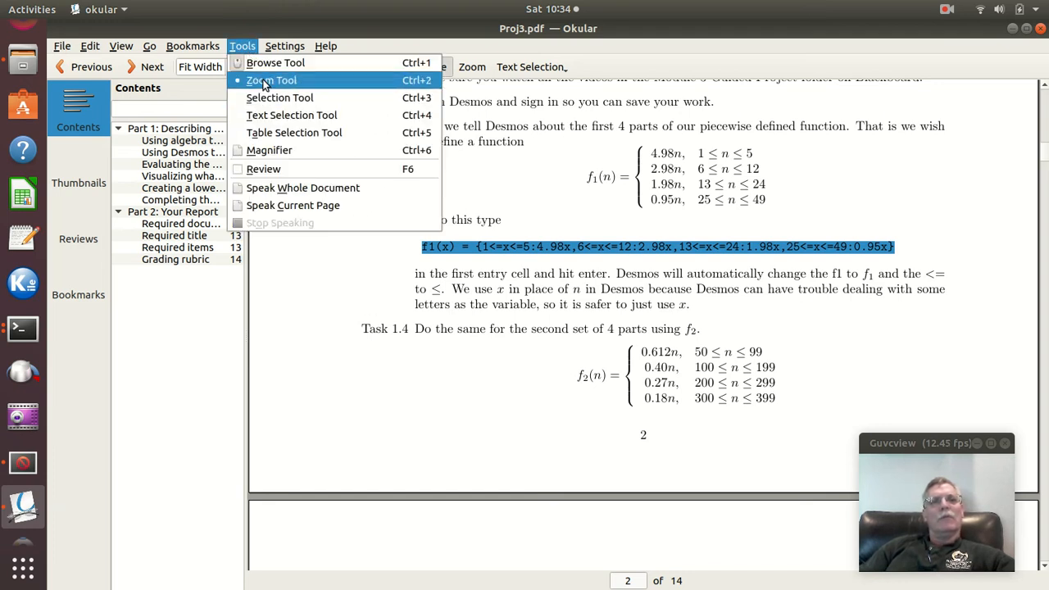
click(271, 80)
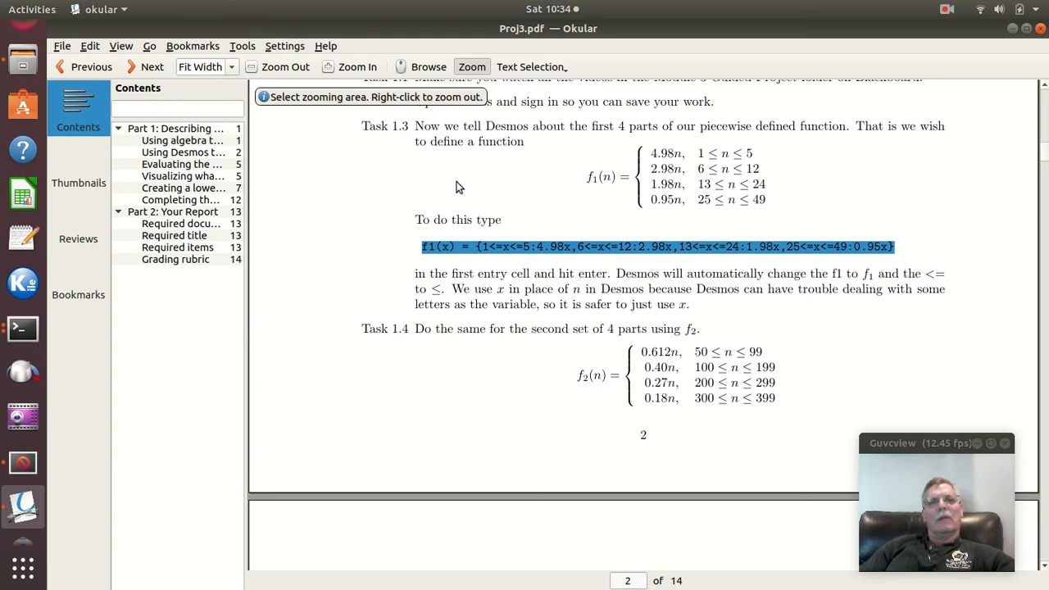
click(367, 200)
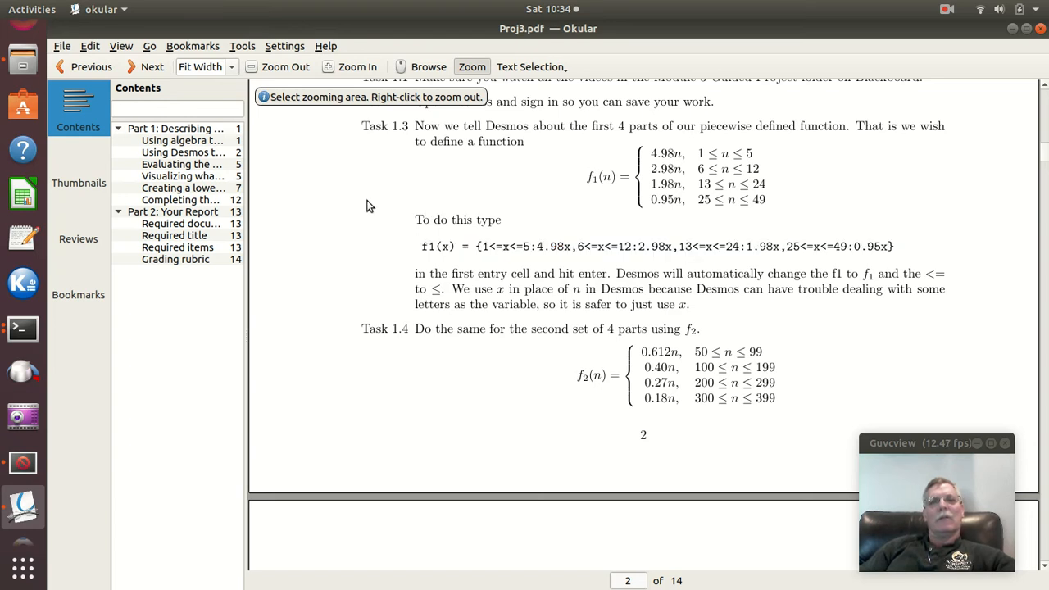
Activate the Text Selection Tool for the PDF document
scroll(373, 189, up, 1)
scroll(374, 188, down, 1)
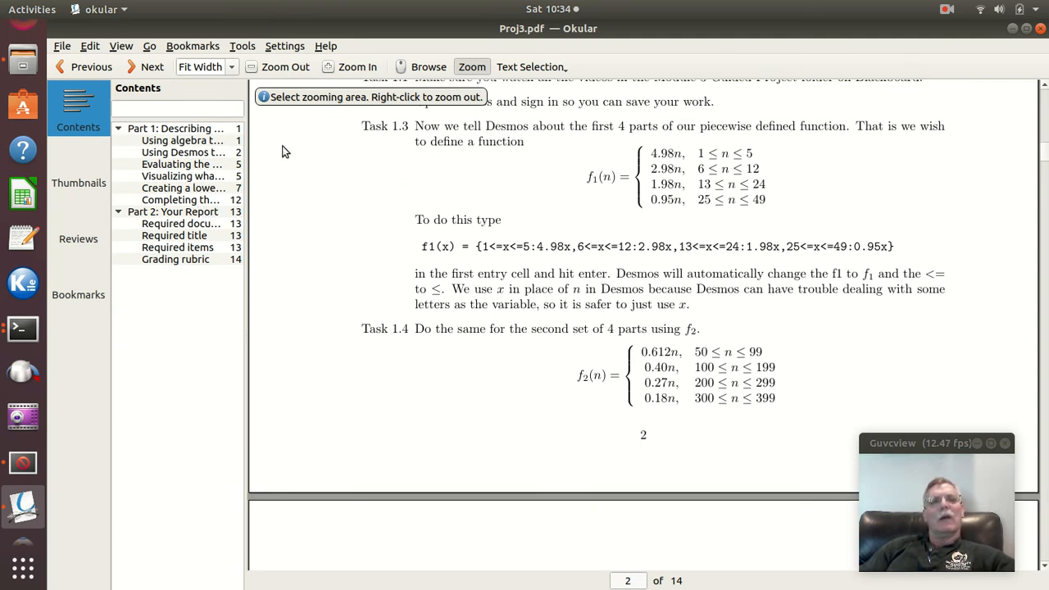
click(278, 46)
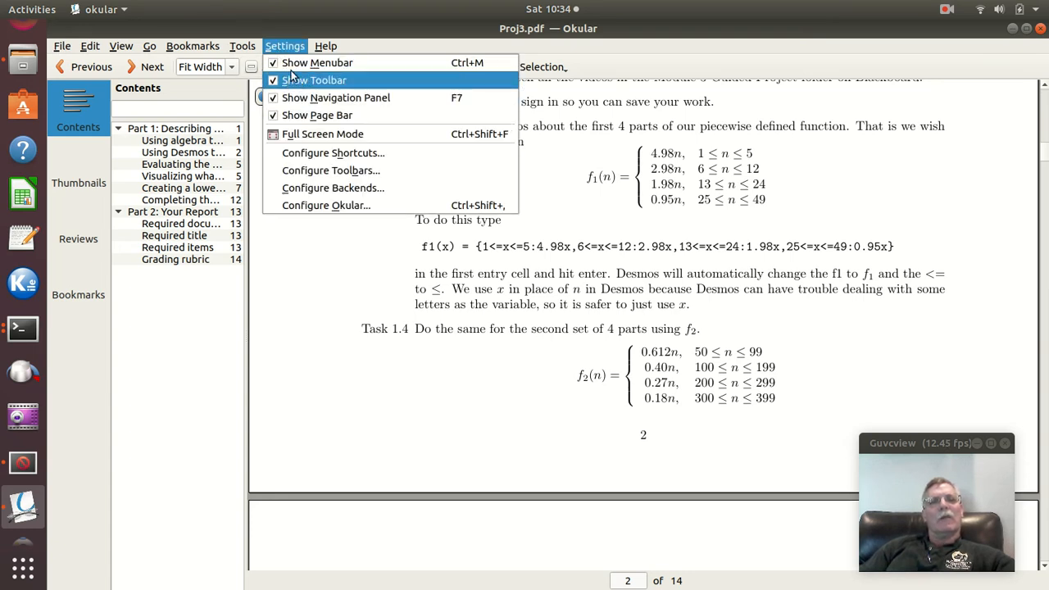
click(244, 49)
click(243, 49)
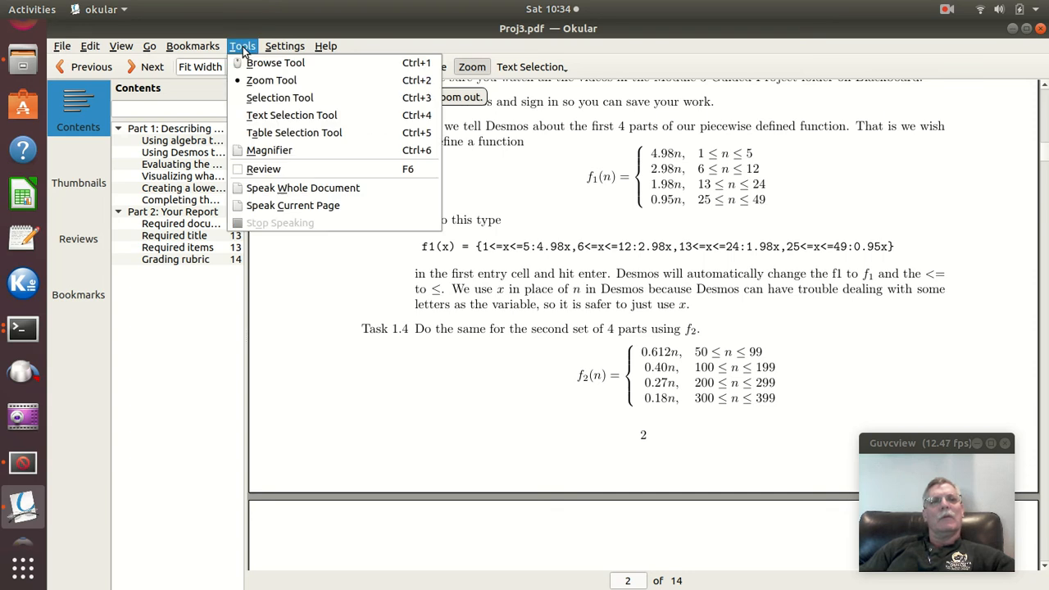
click(271, 115)
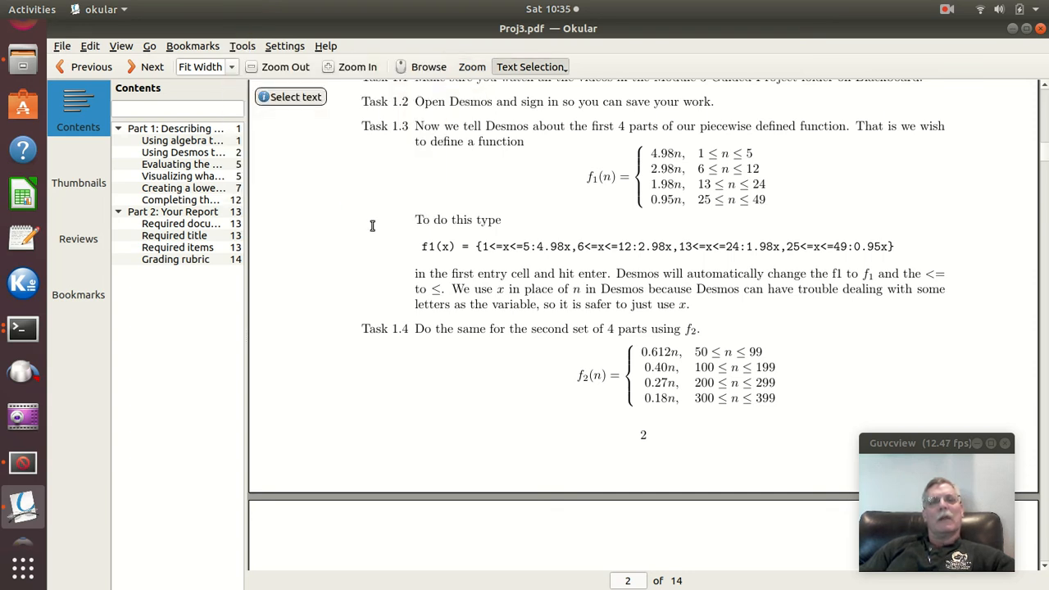
Copy the complete f1(x) definition text under Task 1.3, including the function name and both braces
drag(420, 249, 895, 231)
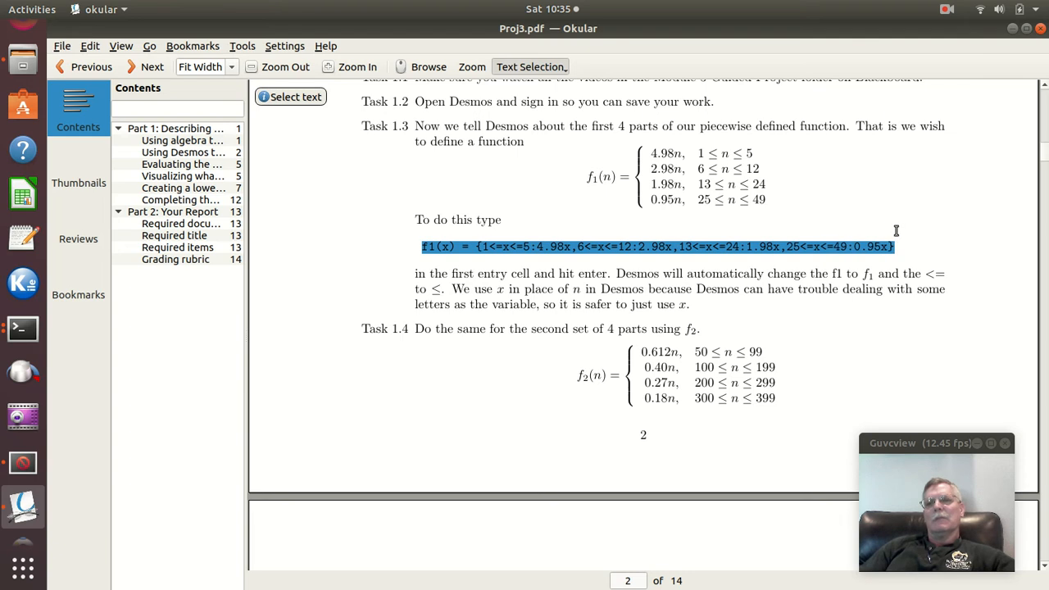
right_click(852, 243)
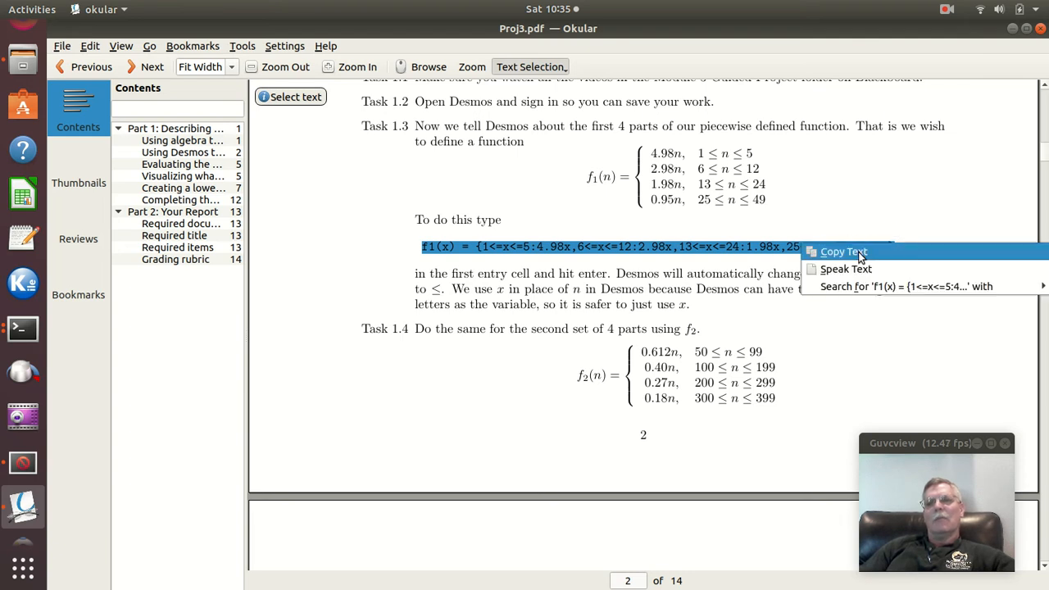
click(858, 254)
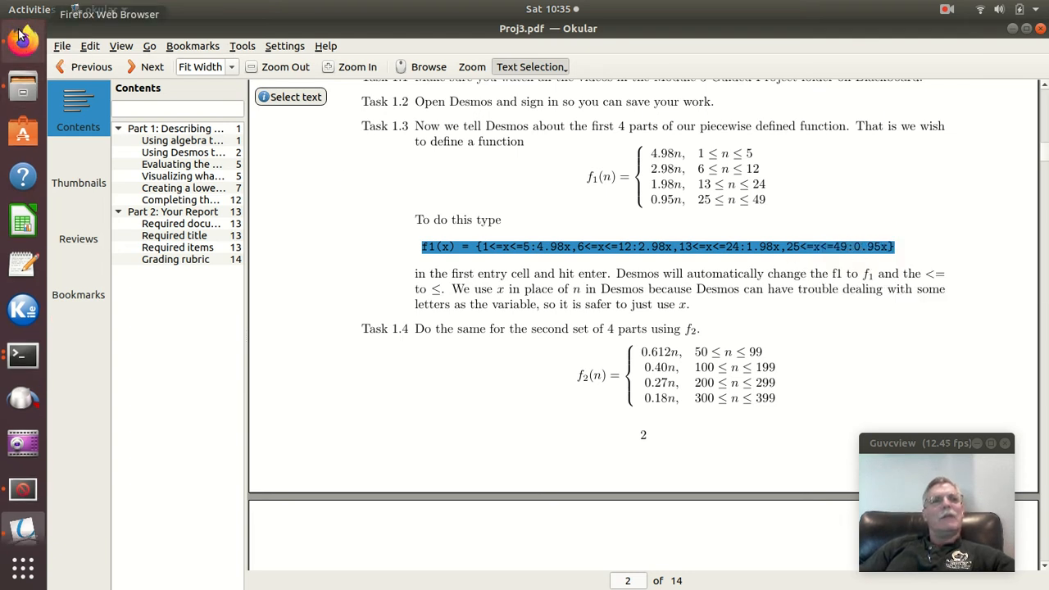
Switch to Desmos in Firefox, enter an empty pair of square brackets in the second expression line, and delete that line
click(22, 35)
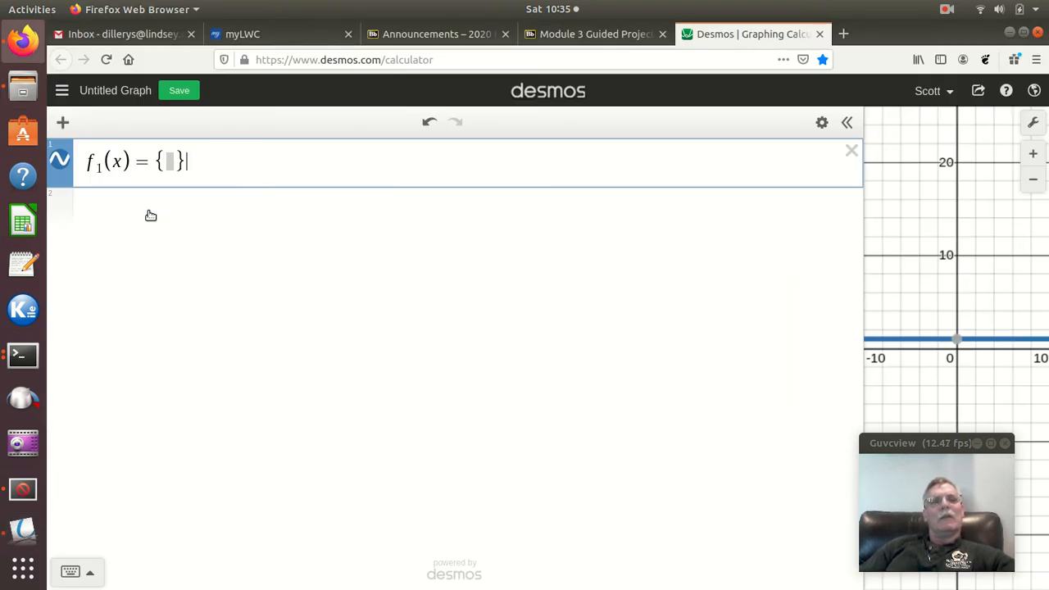
click(197, 207)
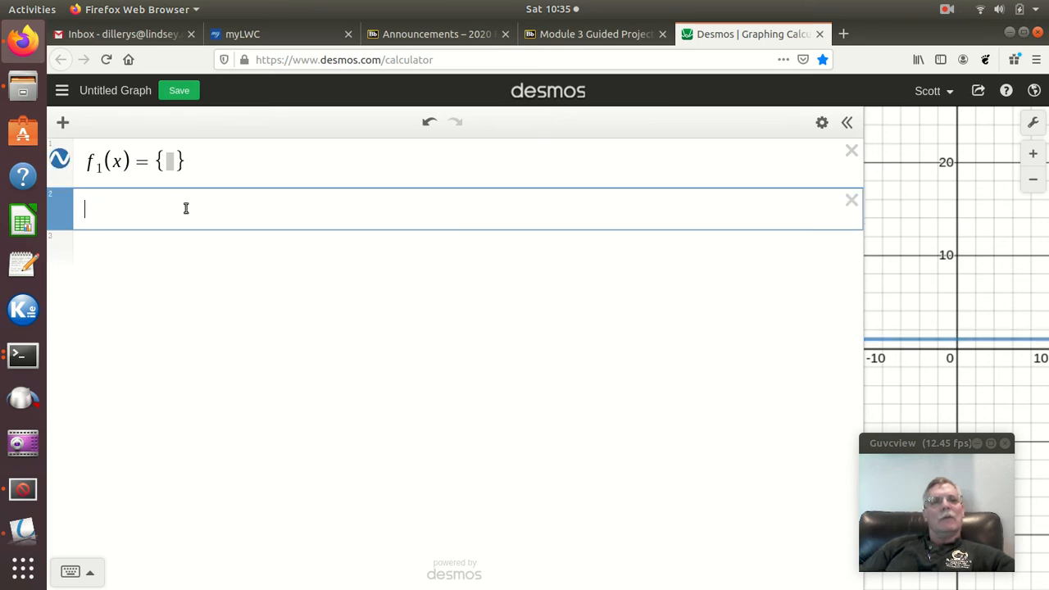
right_click(193, 209)
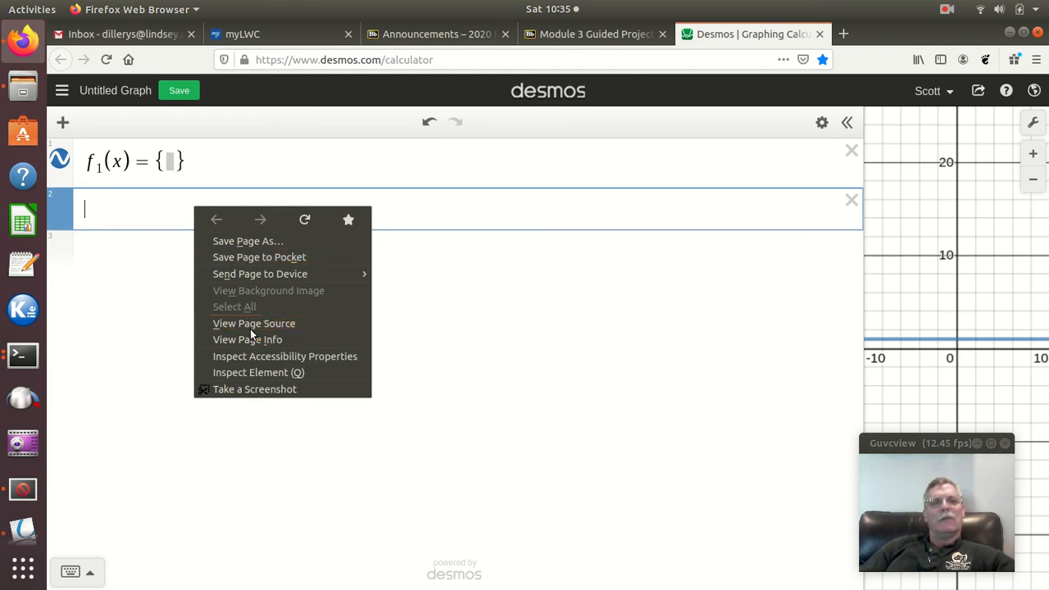
click(148, 207)
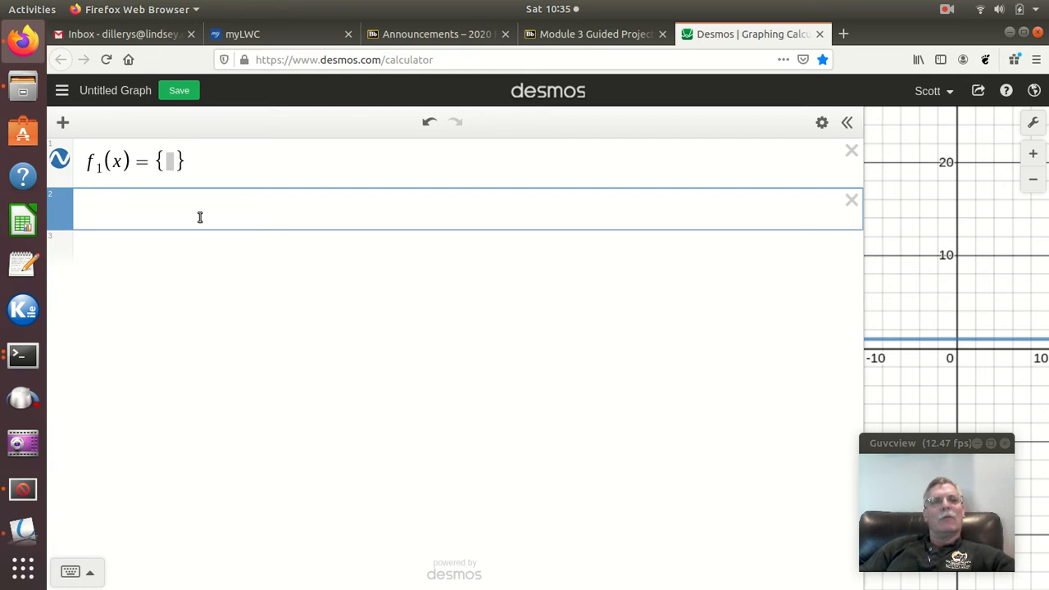
text([)
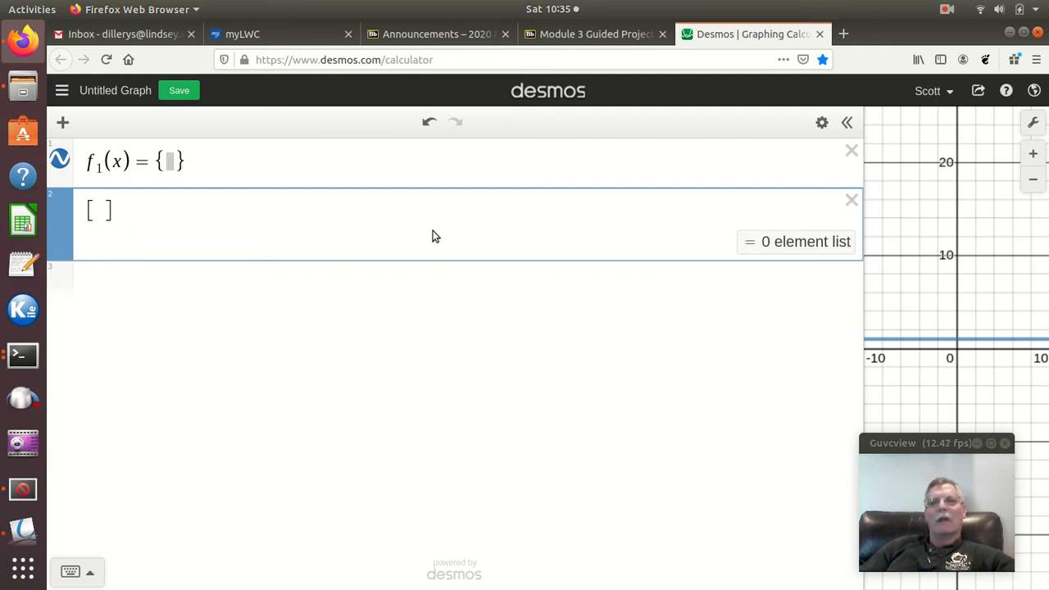
click(851, 200)
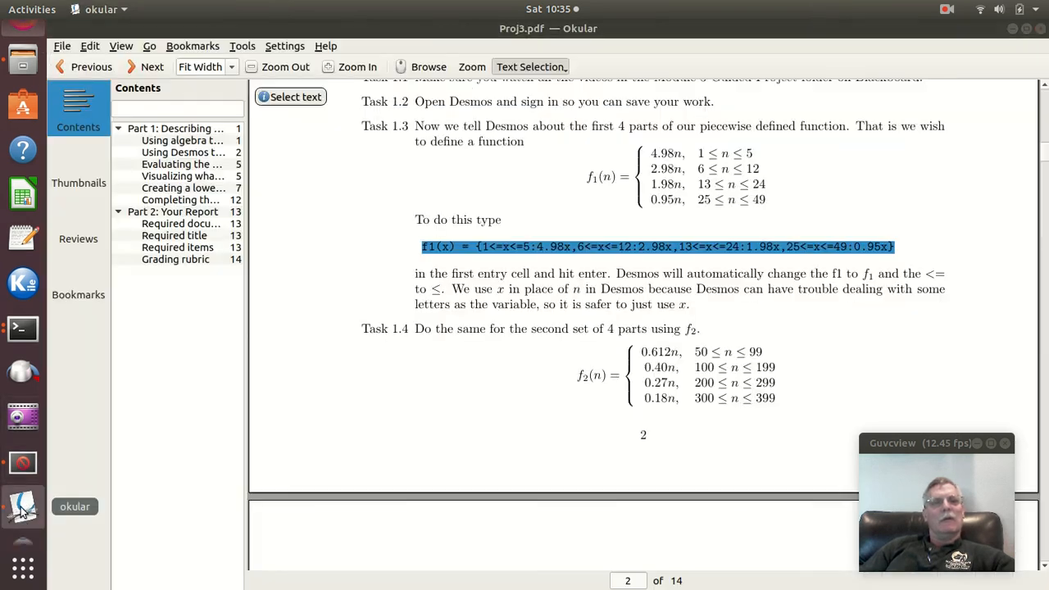
Switch back to Proj3.pdf in Okular and copy only the text between the braces of f1(x), from 1<=x<=5:4.98x to 25<=x<=49:0.95x
click(25, 532)
click(495, 260)
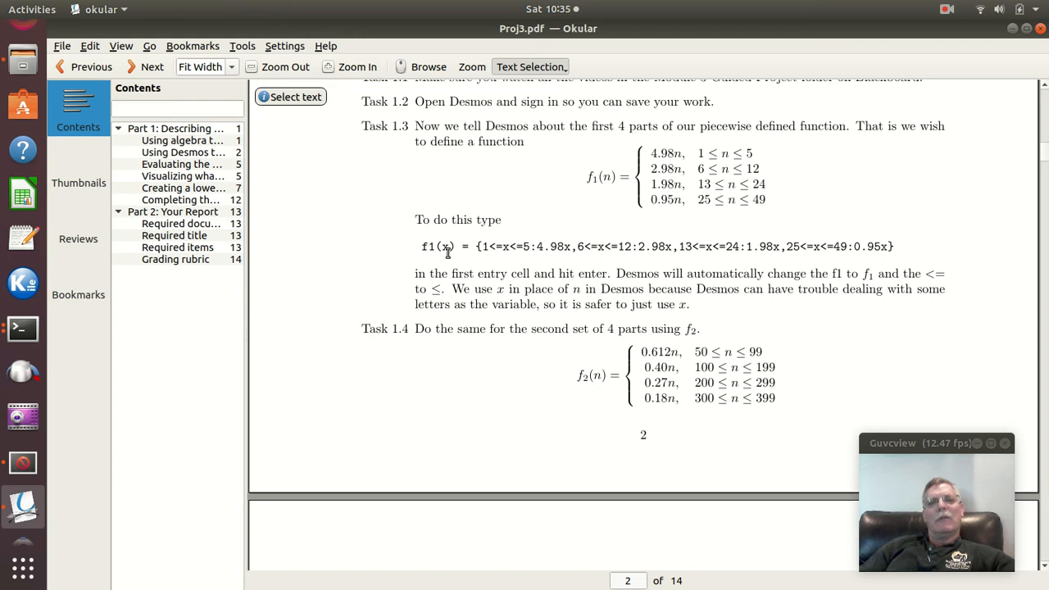
drag(481, 247, 580, 247)
click(508, 247)
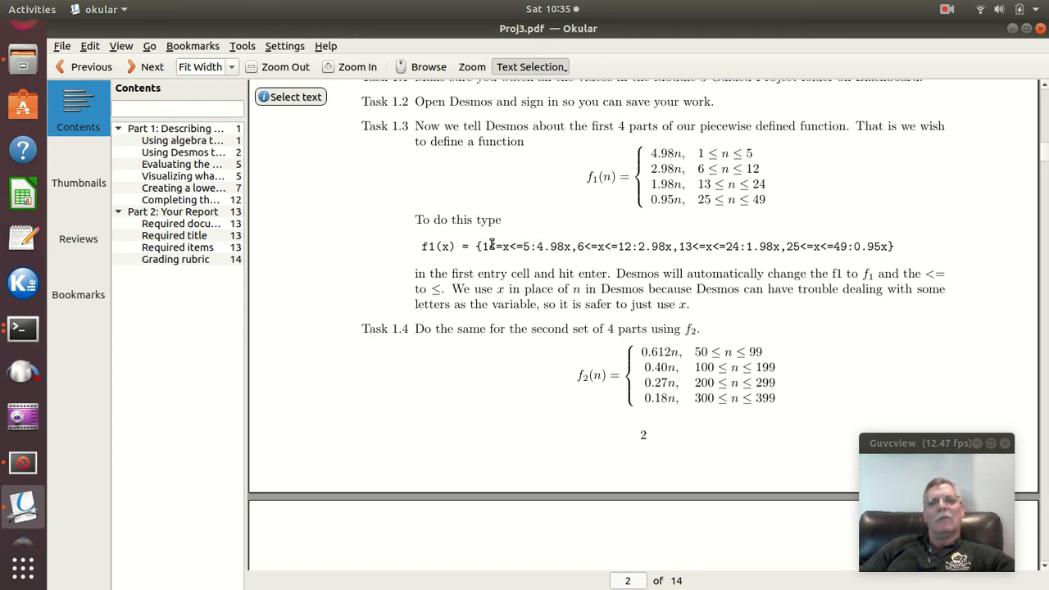
drag(484, 247, 887, 248)
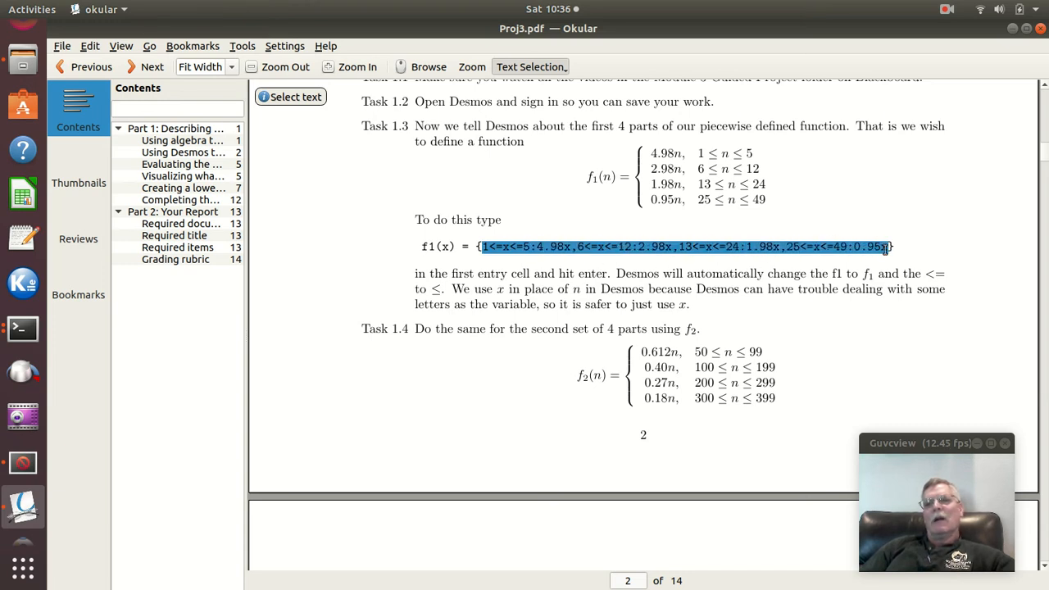
right_click(697, 247)
click(727, 255)
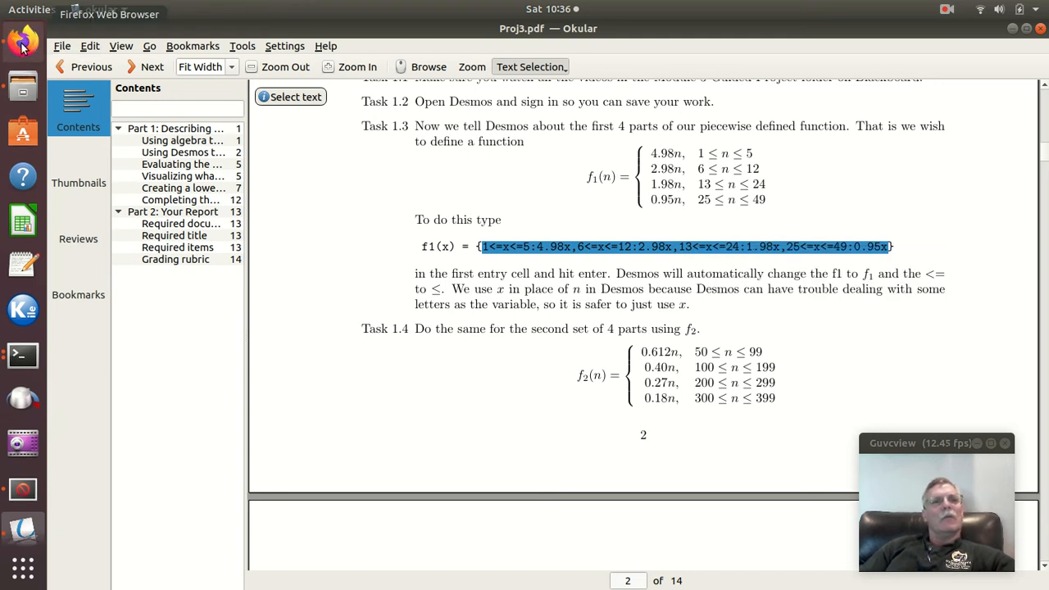
Switch to Desmos, paste the copied pieces inside the braces of f_1(x), and widen the expression list to fit the whole definition
click(23, 42)
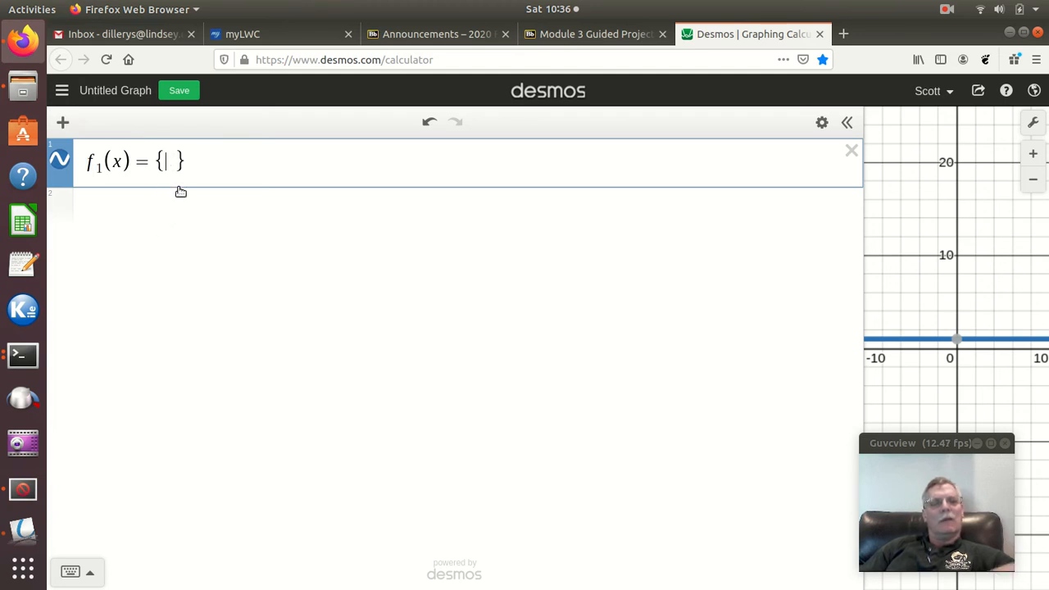
key(ctrl+v)
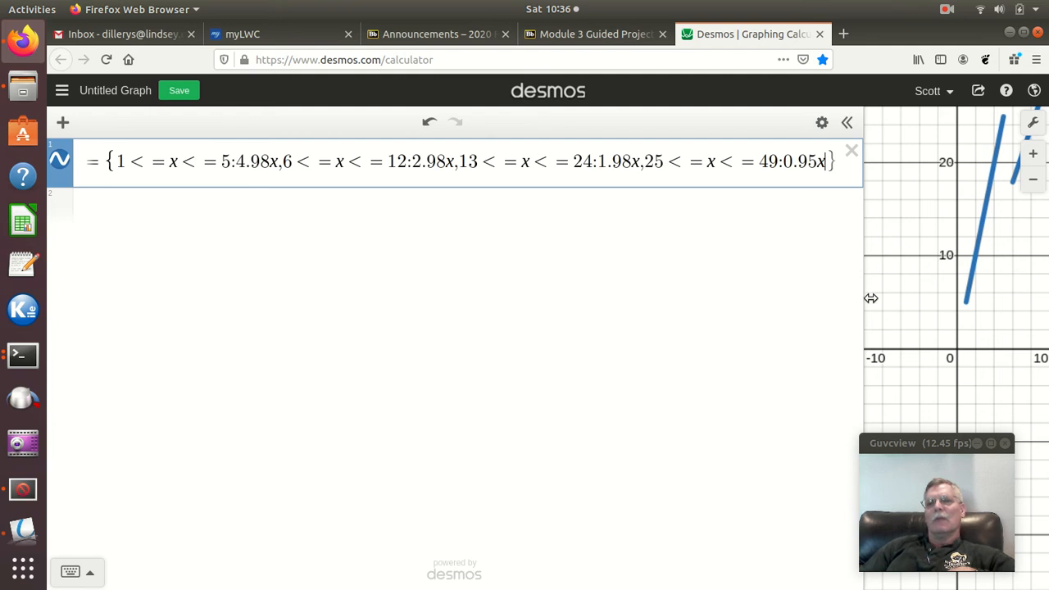
drag(863, 295, 928, 288)
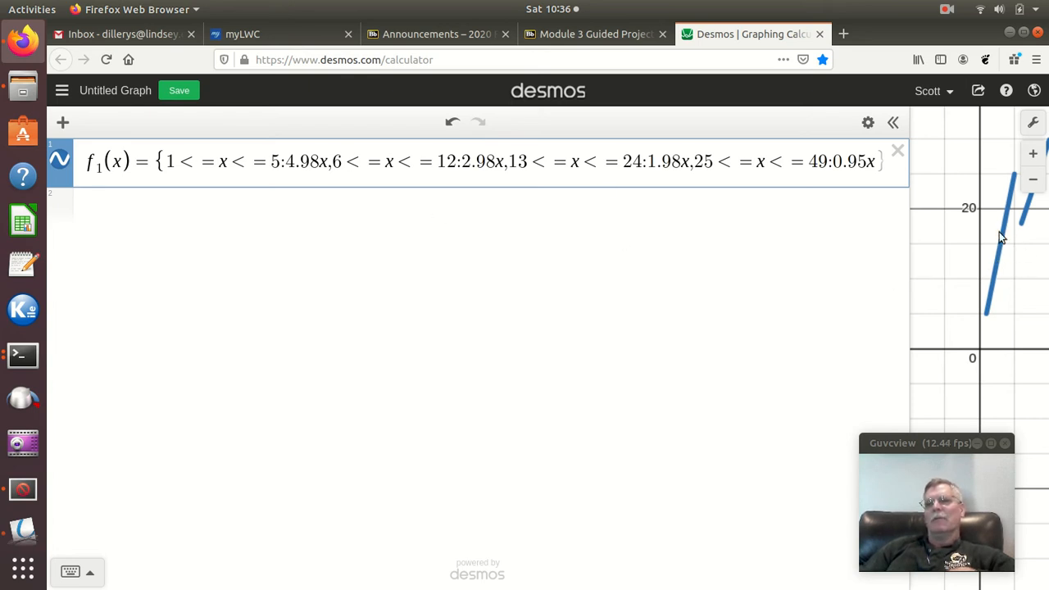
Start the function definition f_2(x)={} with empty braces in the second expression line
click(167, 213)
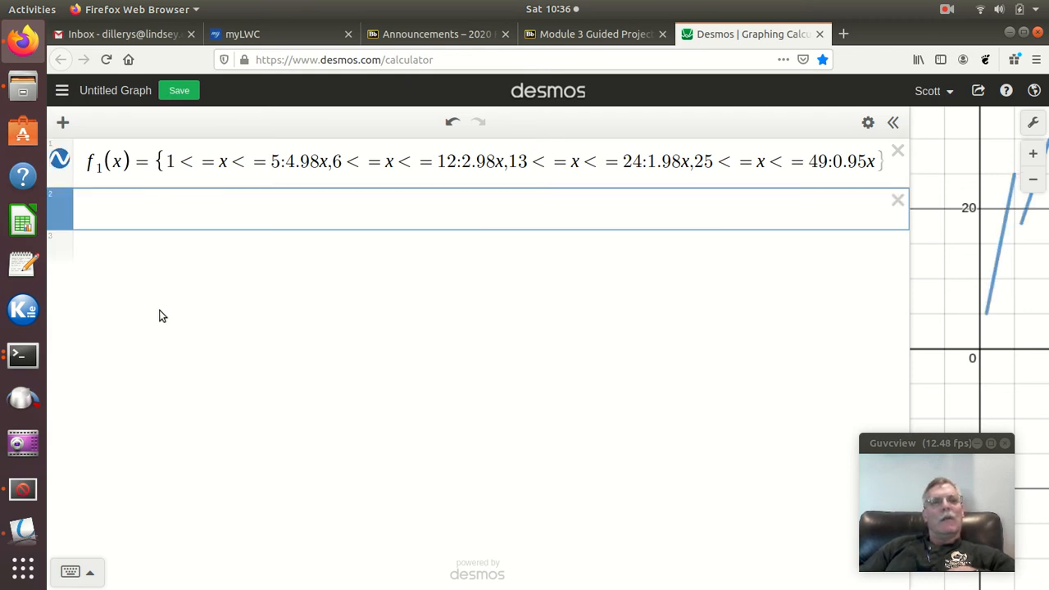
text(f_2(x))
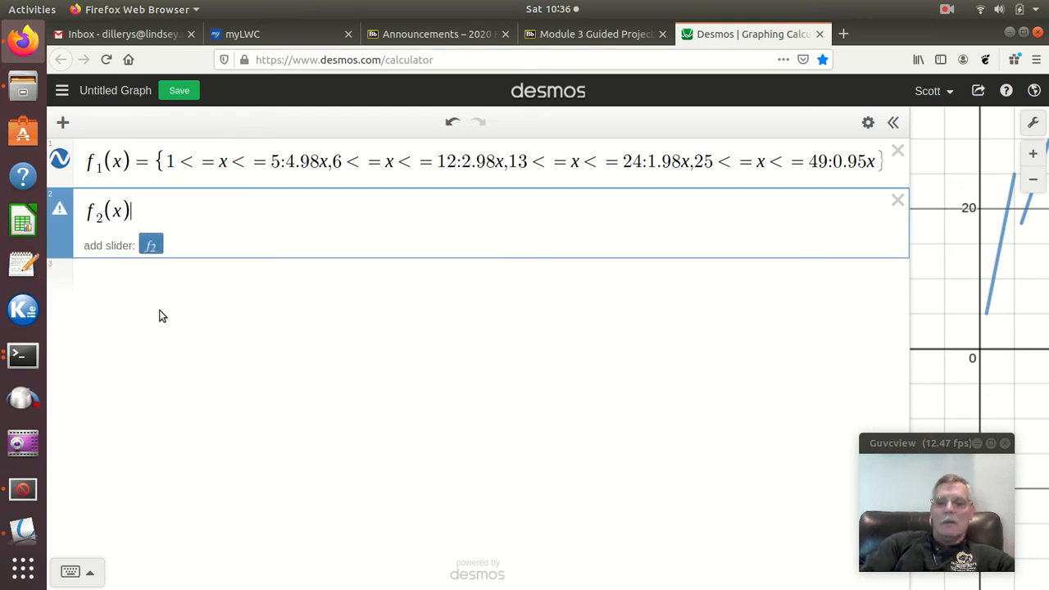
text(=)
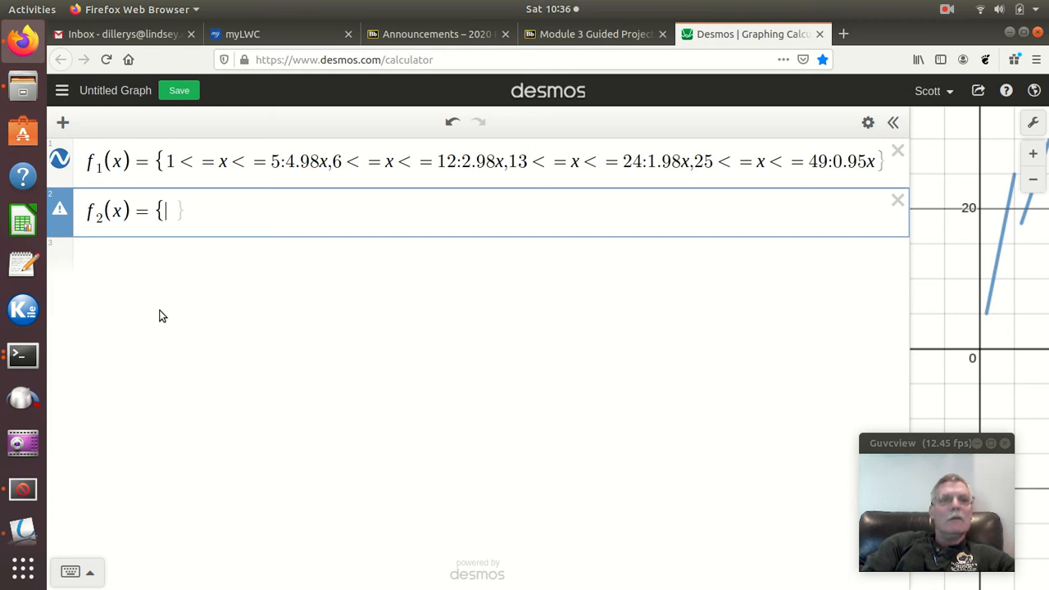
text({)
key(Right)
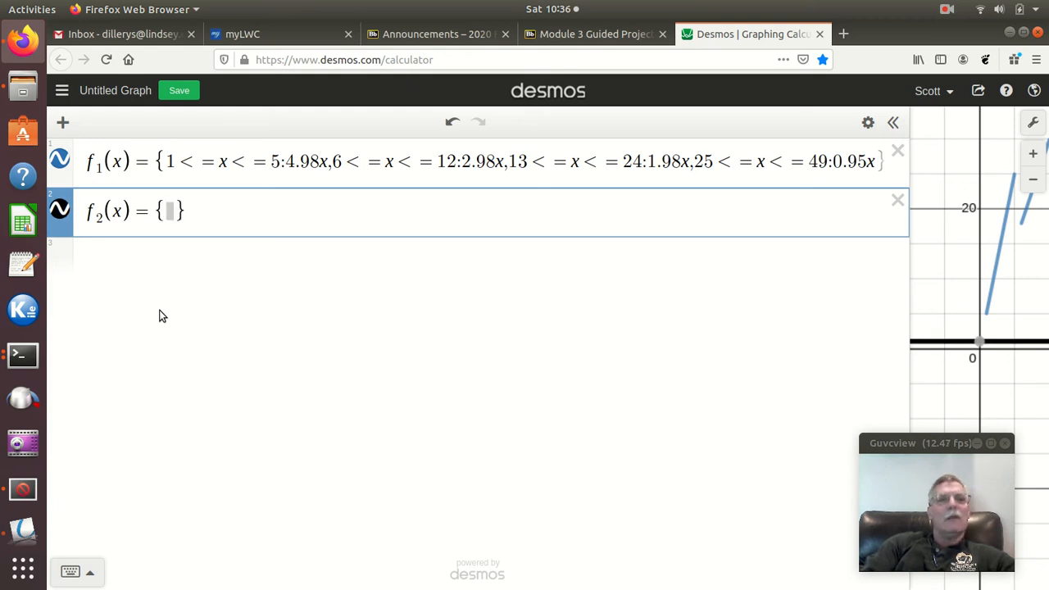
Add the definitions f_3(x)={} and f_4(x)={} with empty braces in the third and fourth expression lines
key(Return)
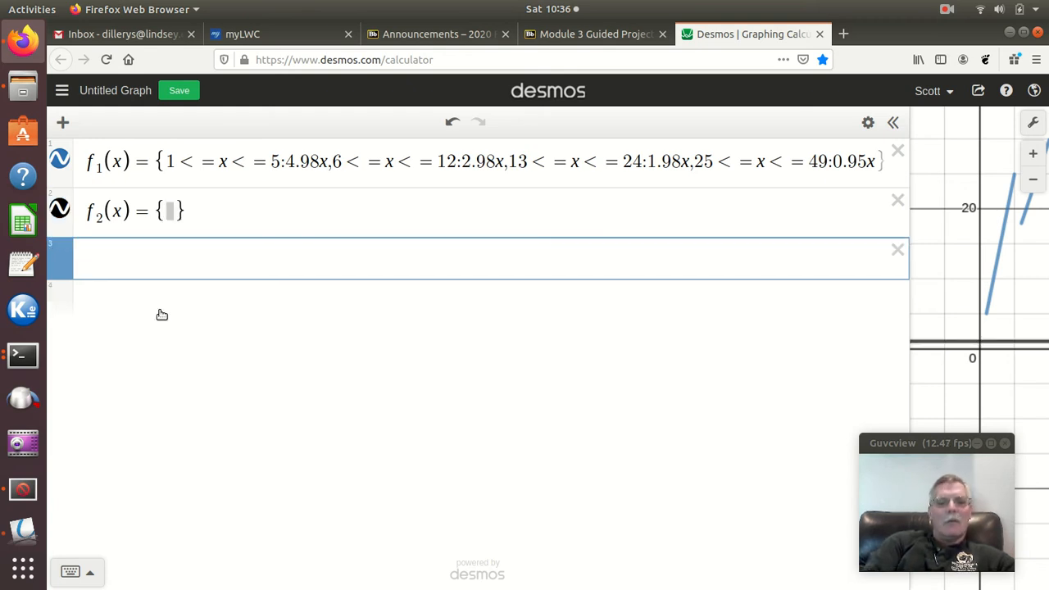
text(f3)
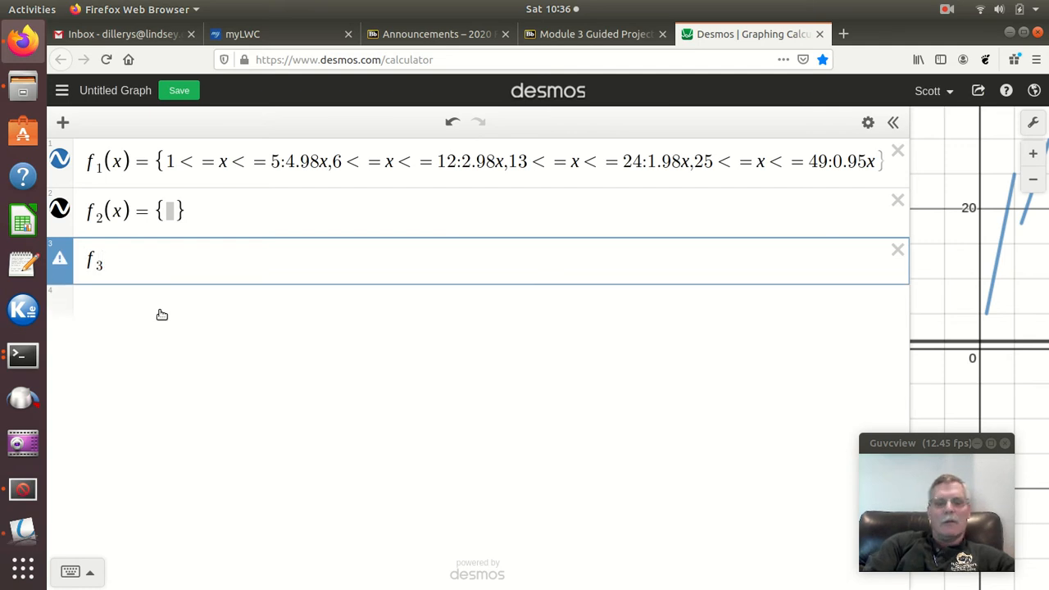
text((x) )
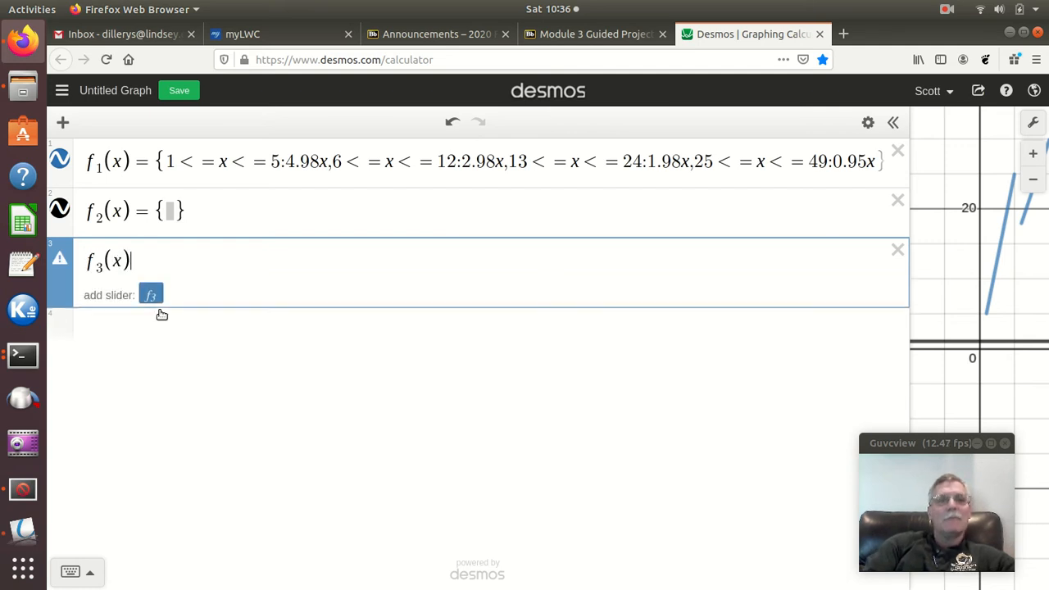
text(= {})
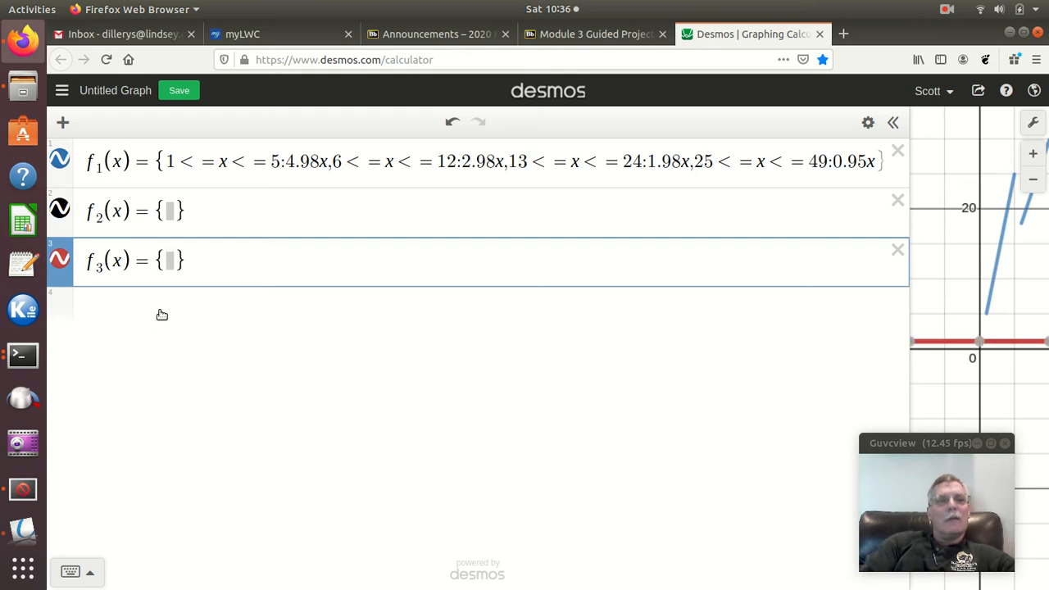
click(162, 314)
text(f4(x))
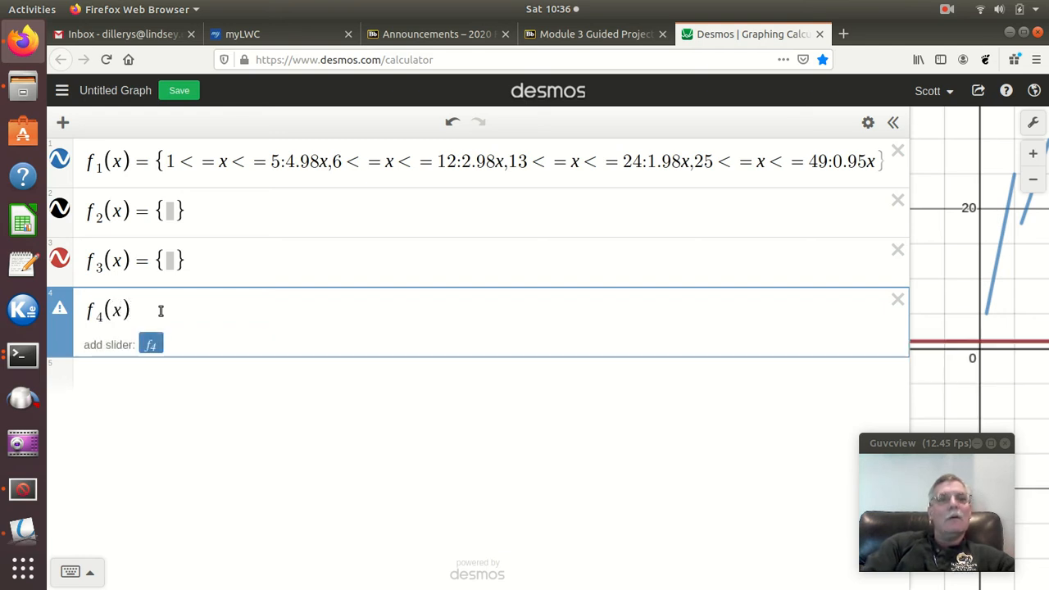
text( = {})
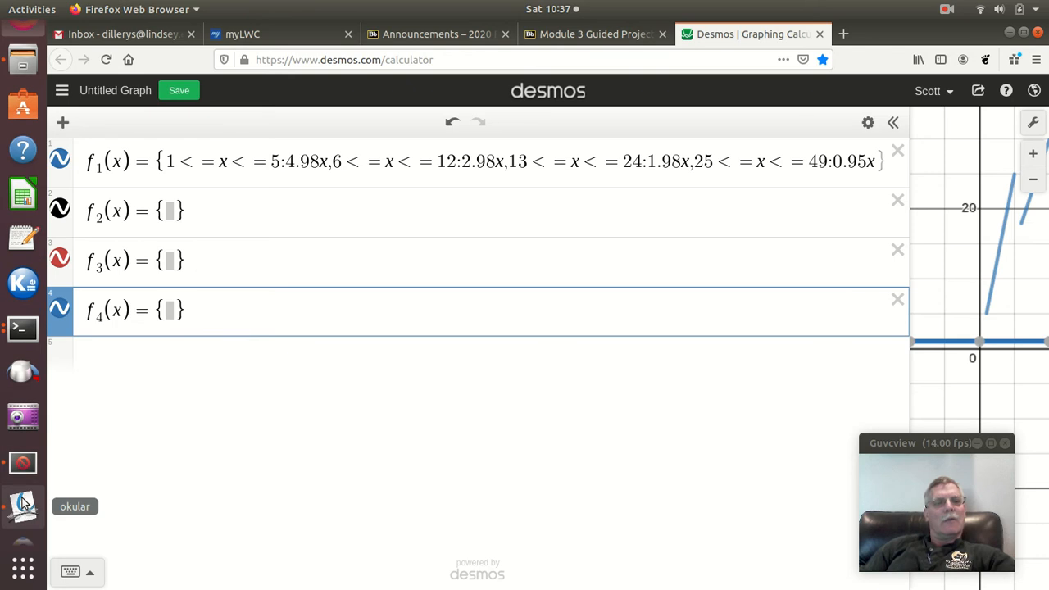
Switch to Proj3.pdf in Okular and copy the text between the braces of f2(x), from 50<=x<=99:0.612x to 300<=x<=399:0.18x
click(25, 504)
scroll(399, 280, down, 5)
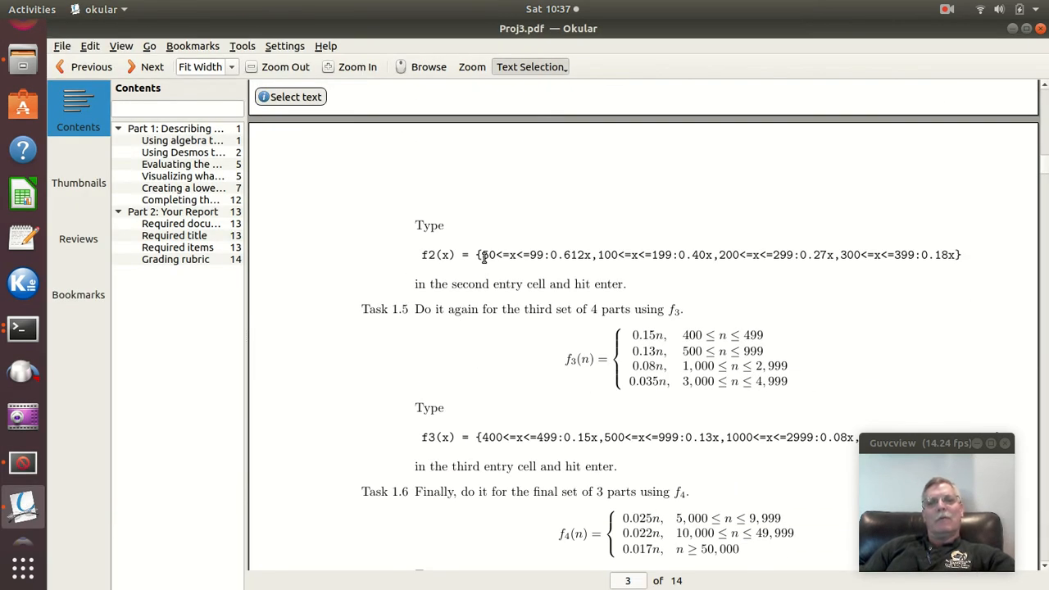
drag(483, 255, 952, 260)
right_click(788, 254)
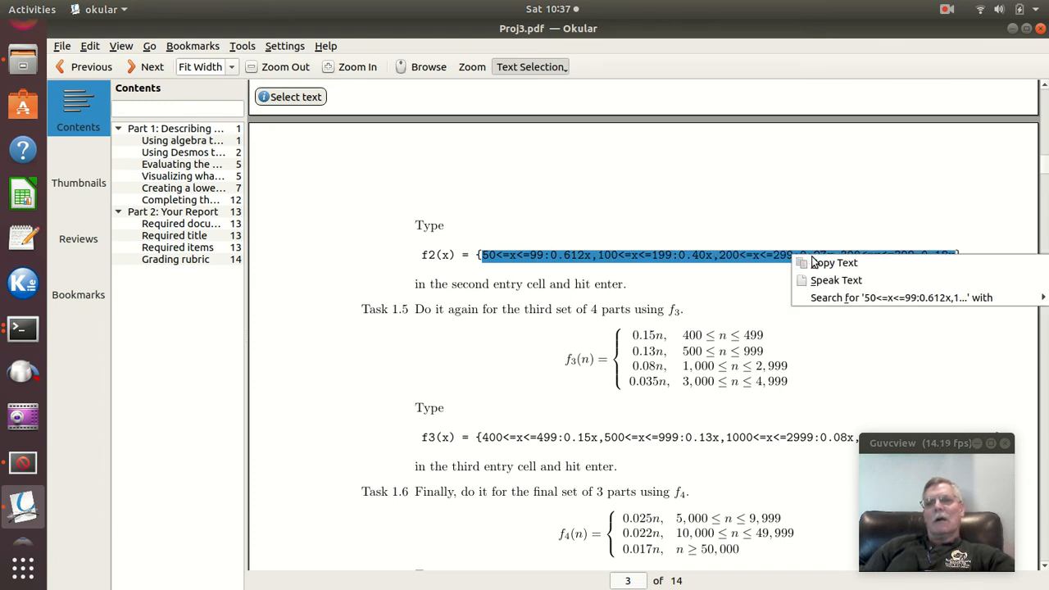
click(807, 262)
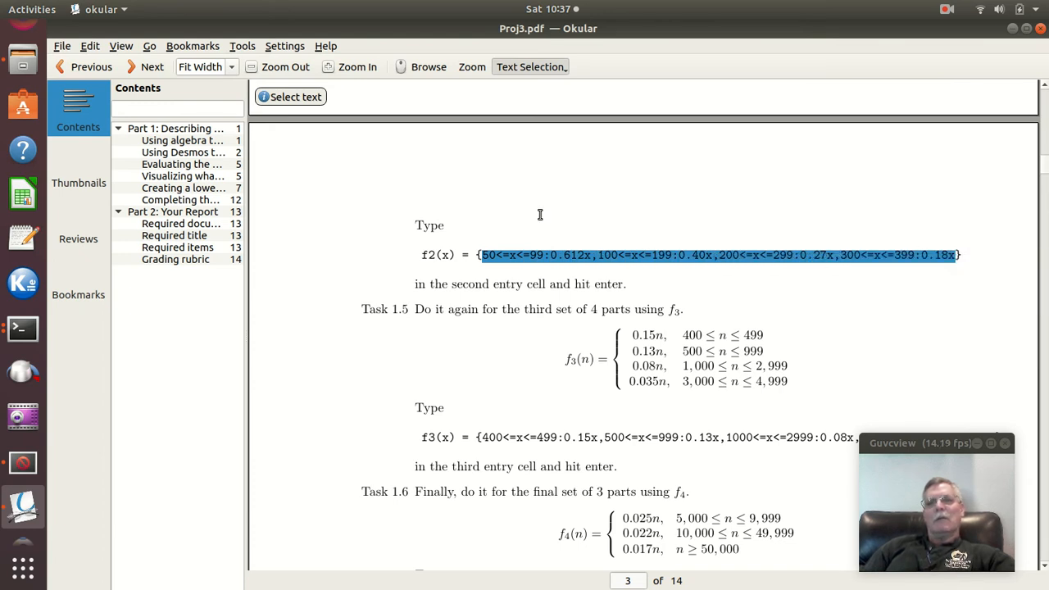
Switch to Desmos, paste the copied pieces inside the braces of f_2(x), and replace the <= before 199 with a proper ≤ sign
click(22, 41)
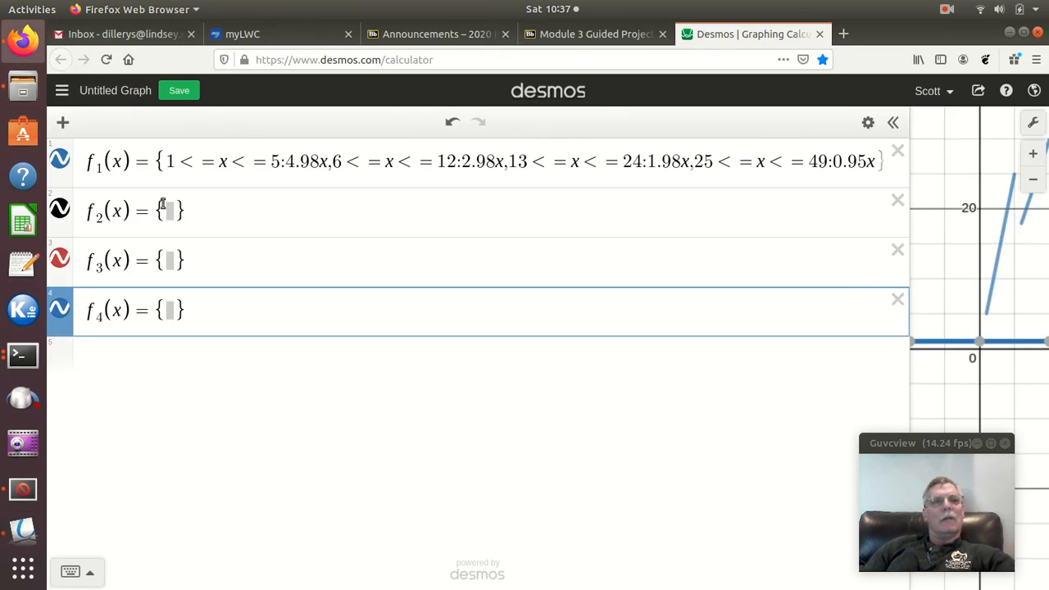
click(167, 210)
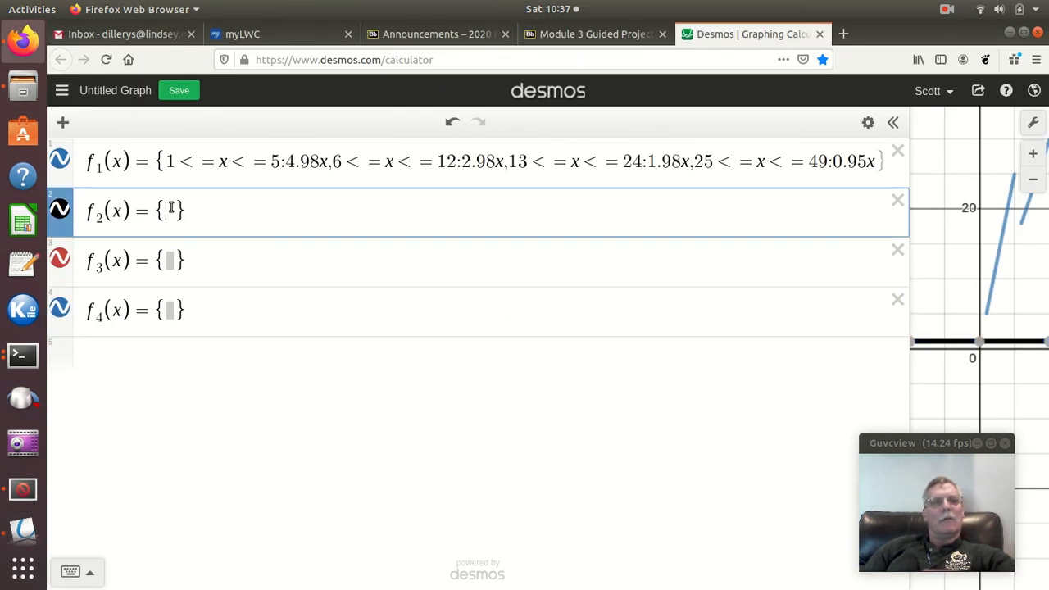
key(ctrl+v)
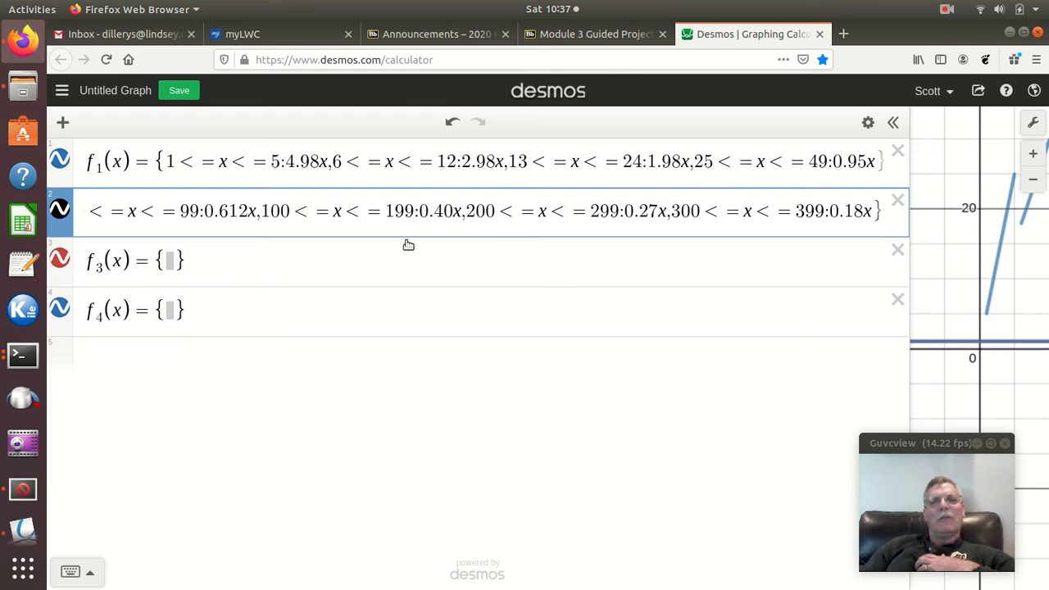
click(366, 213)
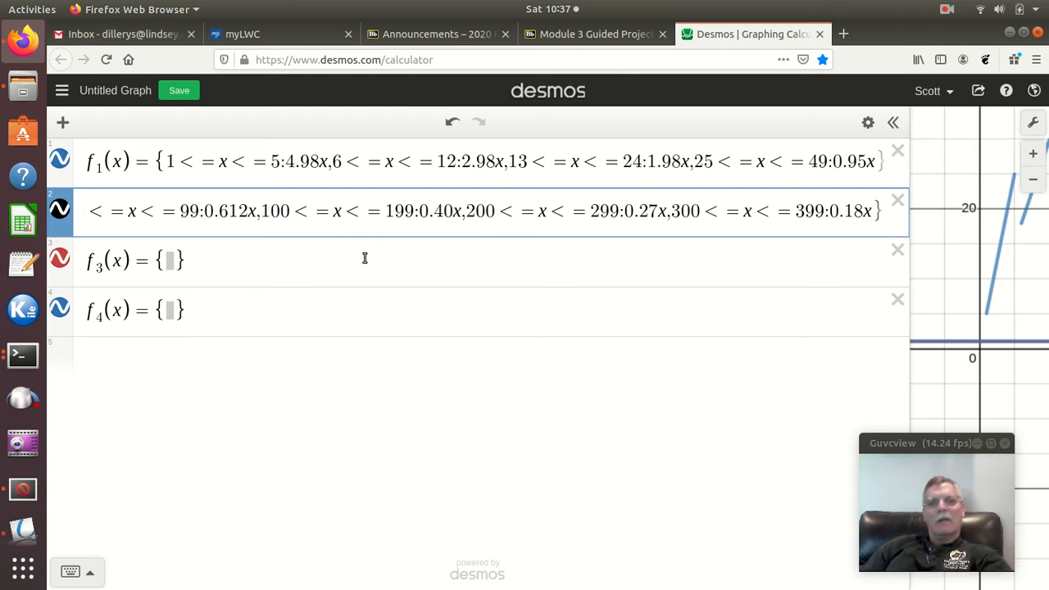
key(Delete)
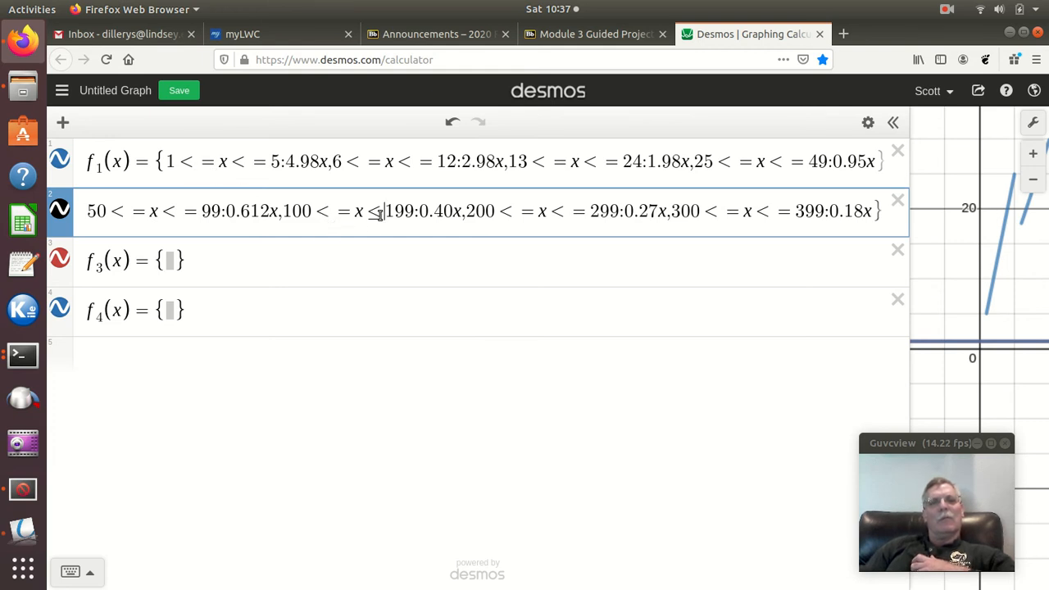
Replace the <= pairs in the first two pieces of f_1(x) with ≤ signs, giving 1≤x≤5 and 6≤x≤12
click(200, 165)
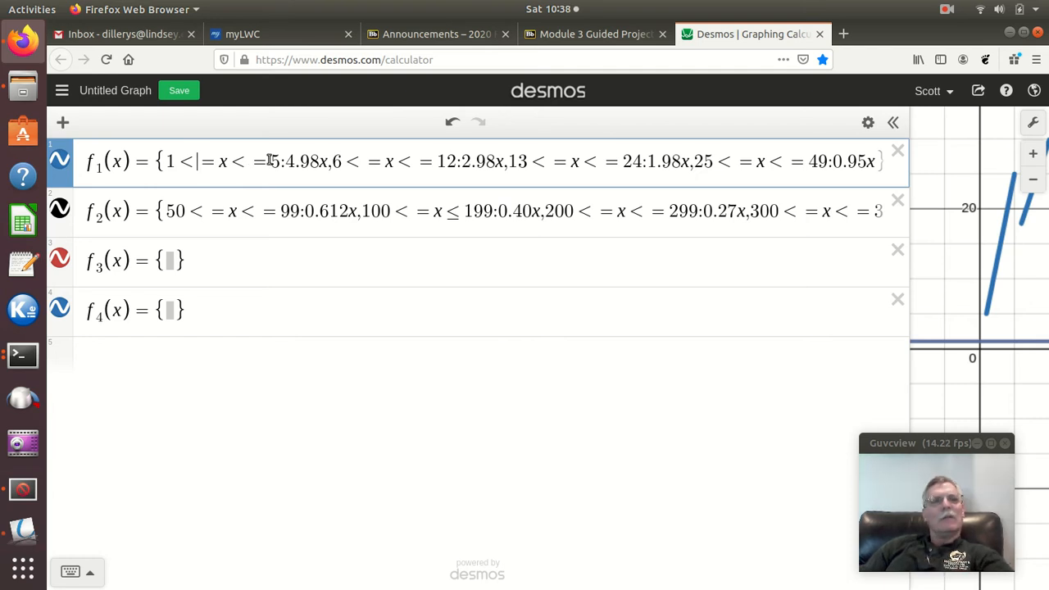
key(Delete)
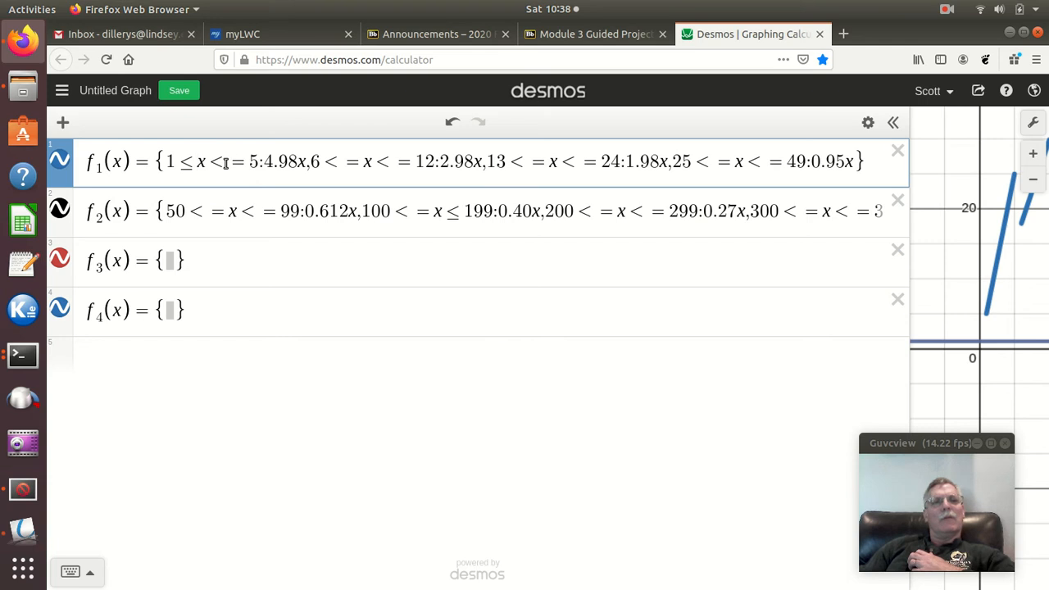
click(226, 162)
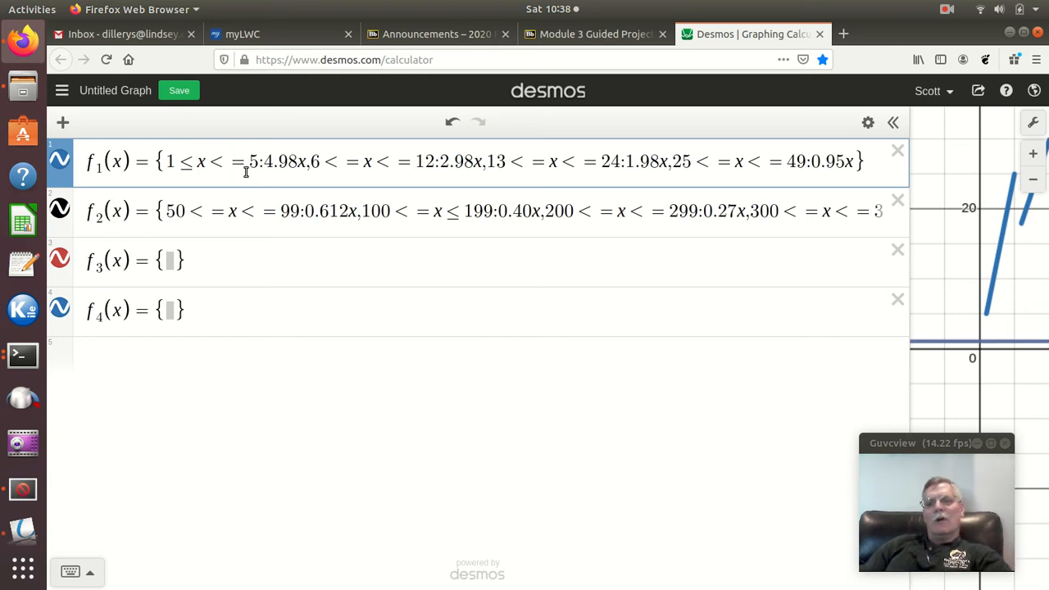
key(Delete)
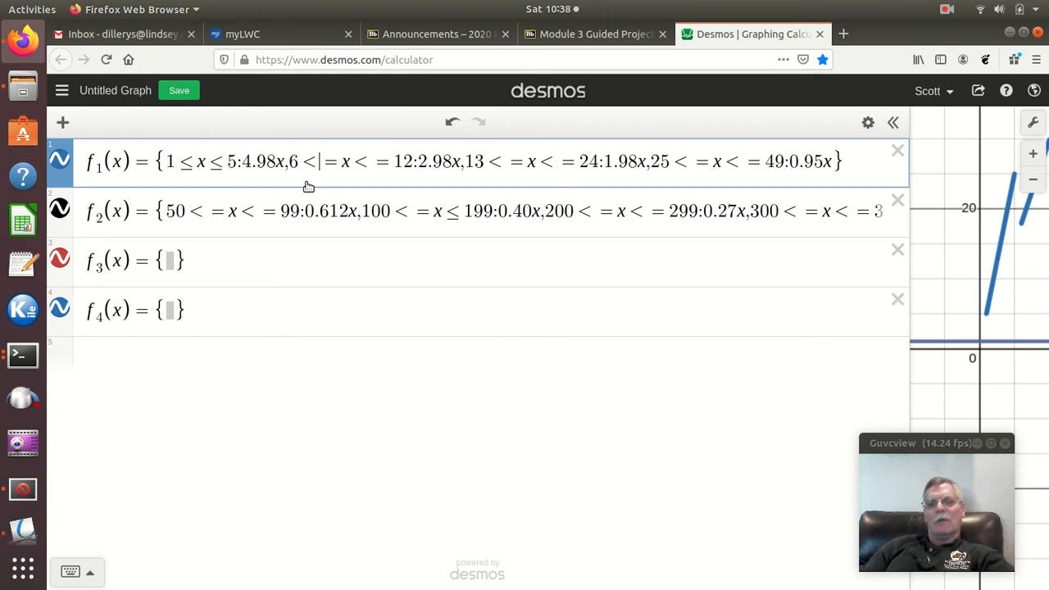
text(=)
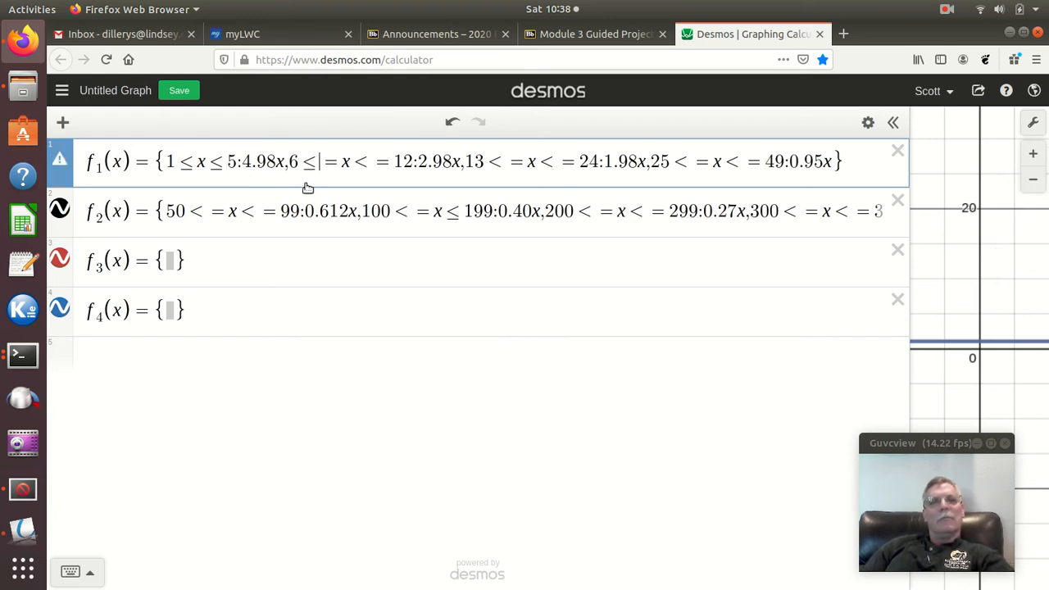
key(BackSpace)
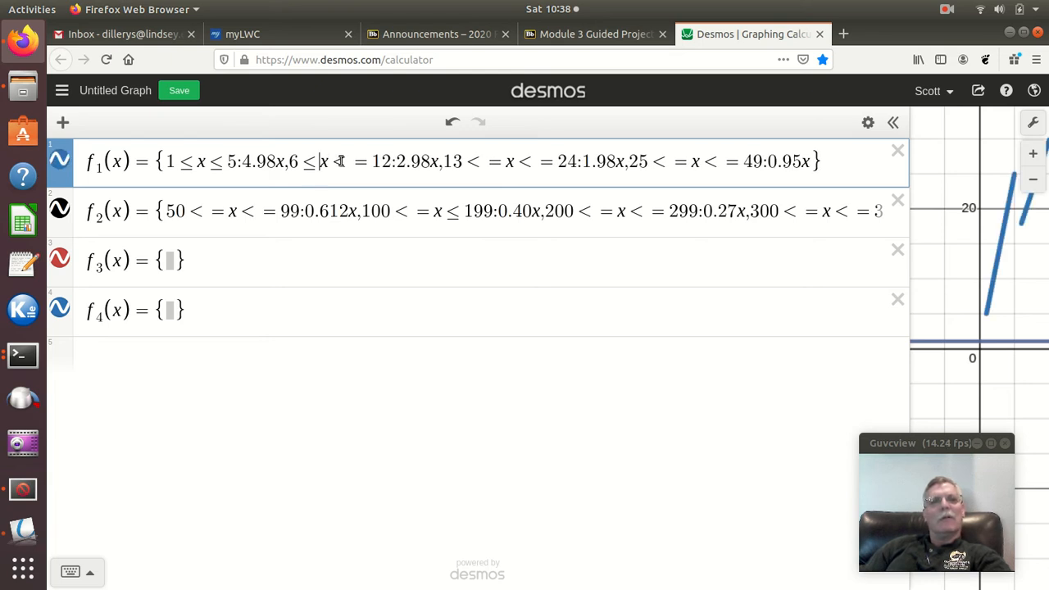
key(Delete)
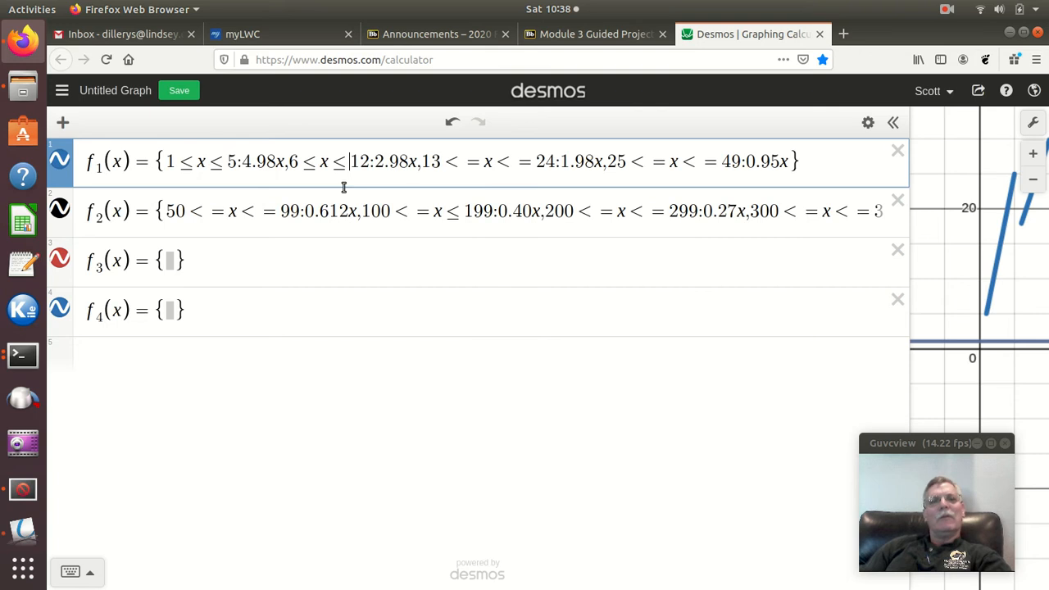
Replace the <= pairs in the last two pieces of f_1(x) with ≤ signs, giving 13≤x≤24 and 25≤x≤49
click(462, 161)
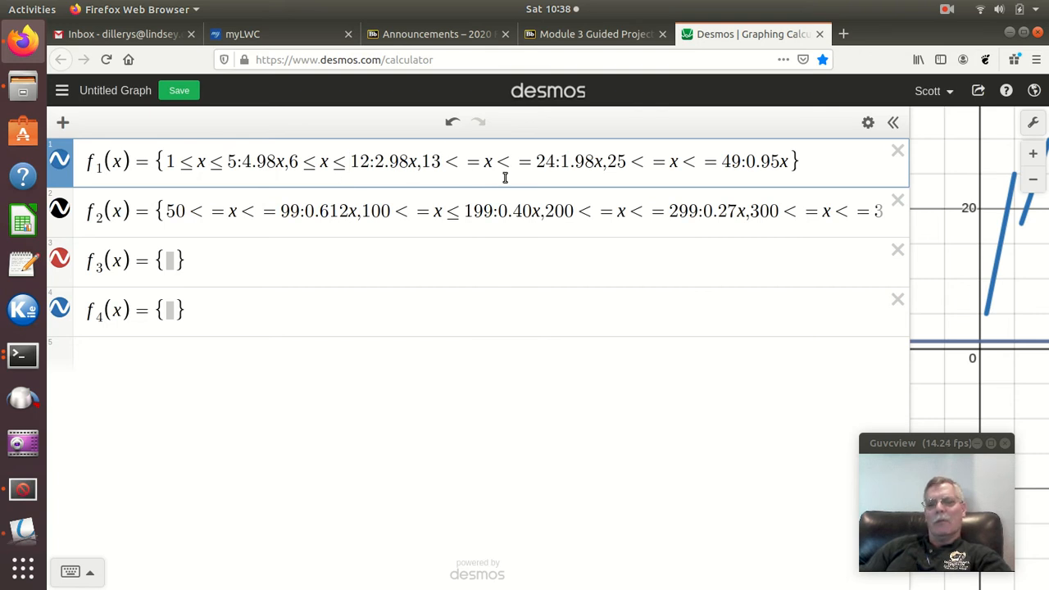
key(Delete)
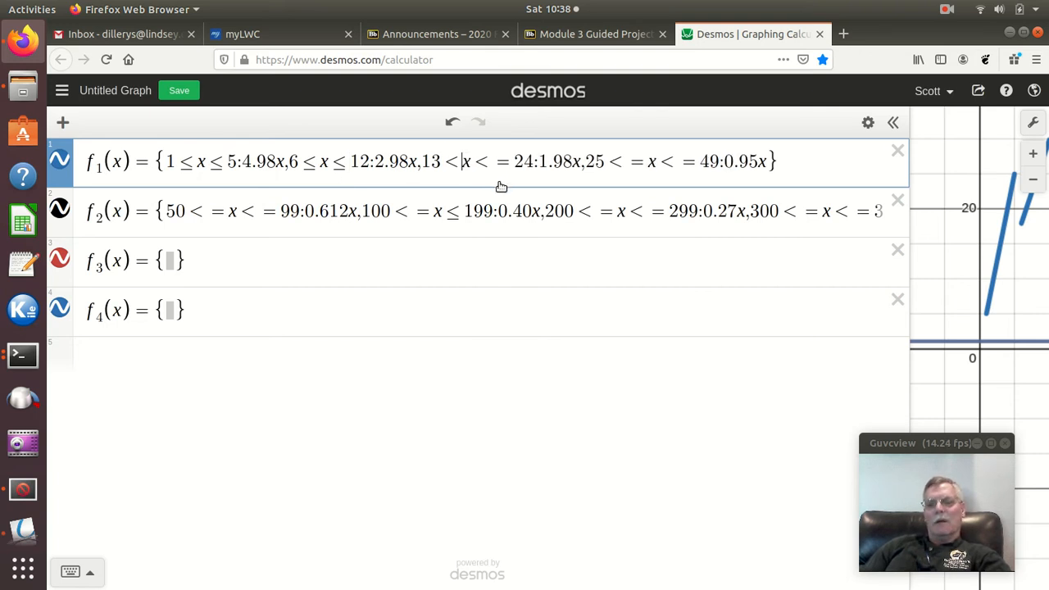
click(492, 163)
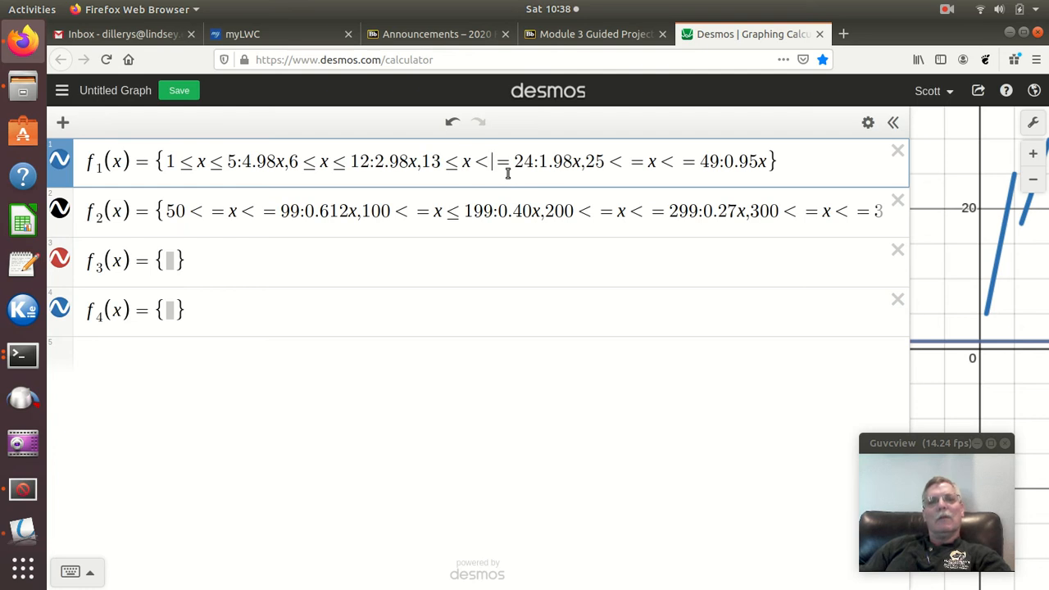
key(Delete)
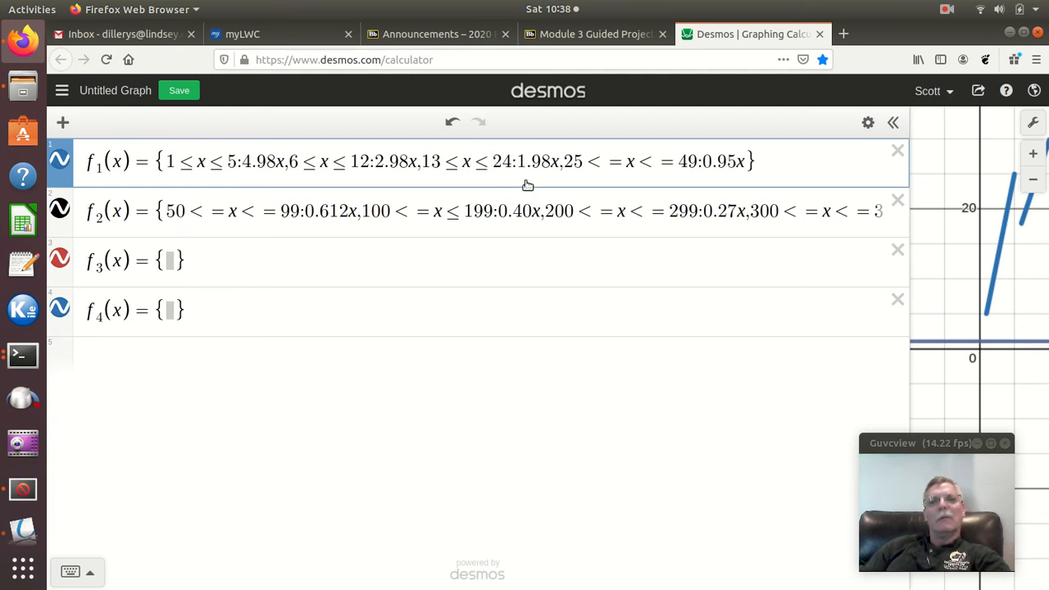
click(606, 163)
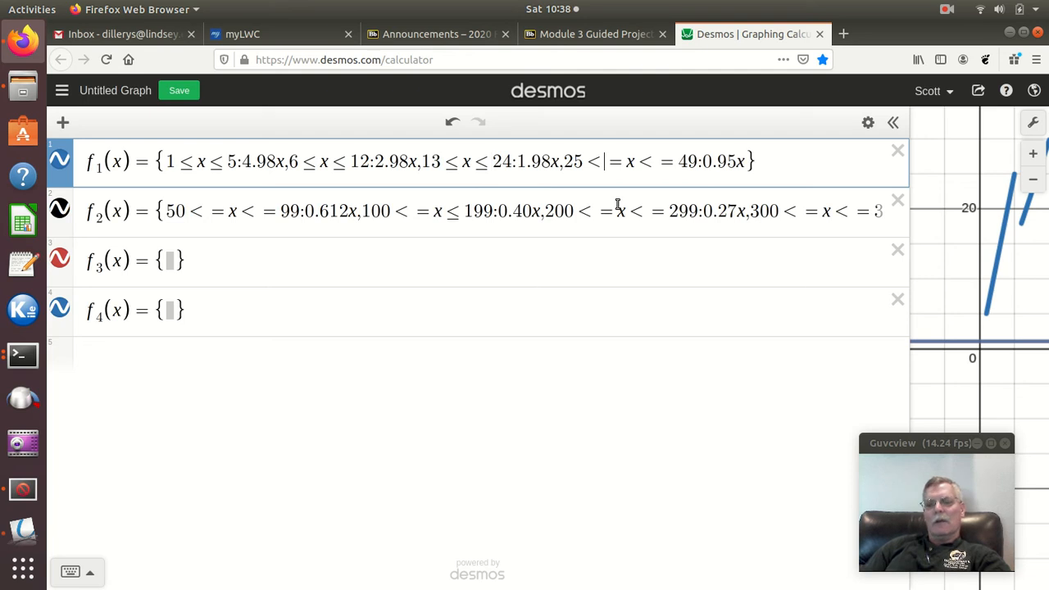
key(Delete)
text(=)
click(634, 163)
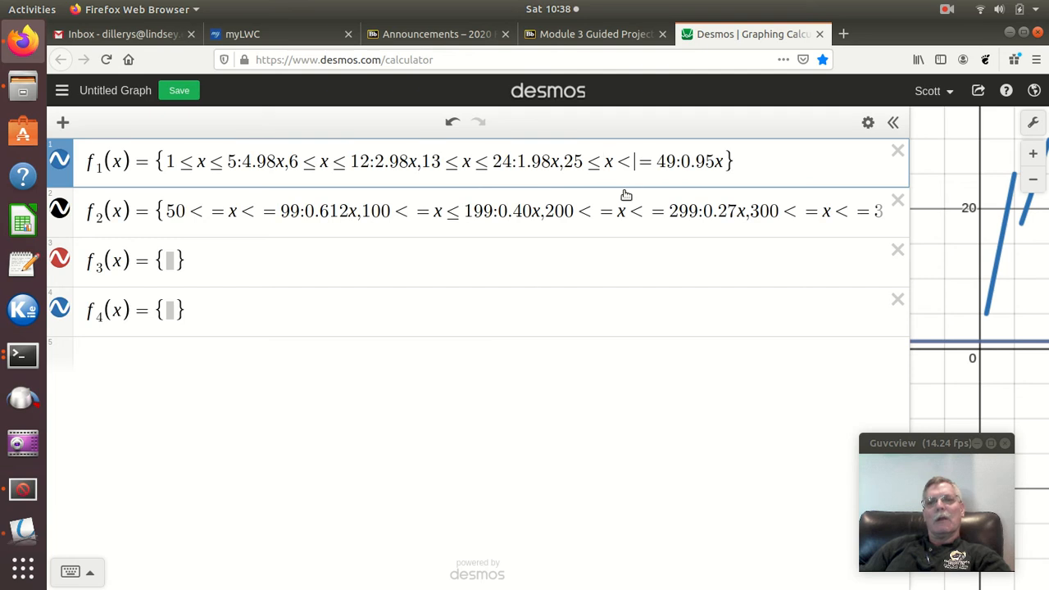
key(Delete)
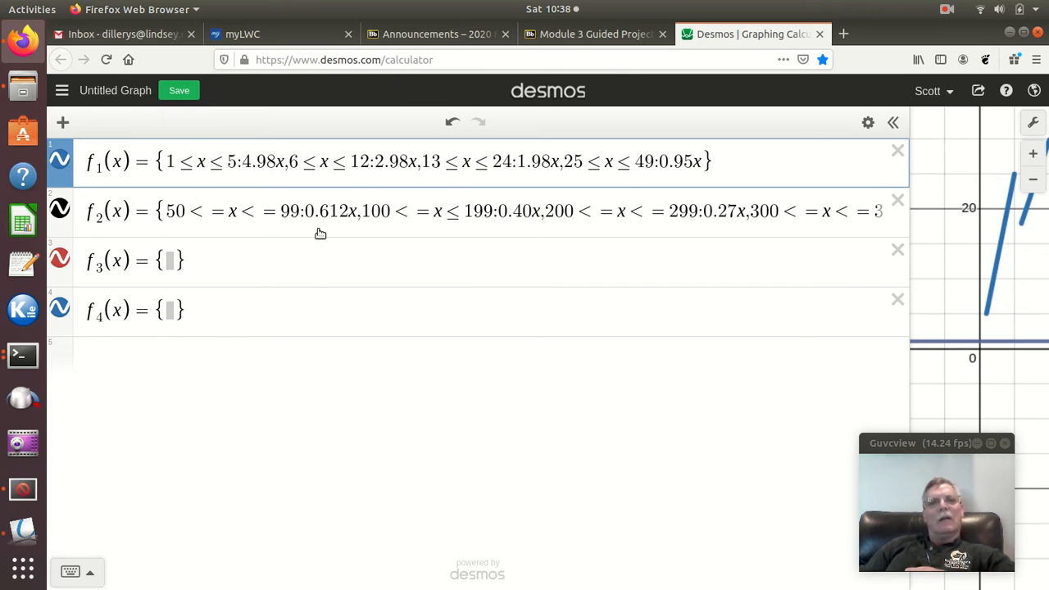
Correct the remaining <= pairs in the first two pieces of f_2(x) to read 50≤x≤99 and 100≤x≤199
click(205, 213)
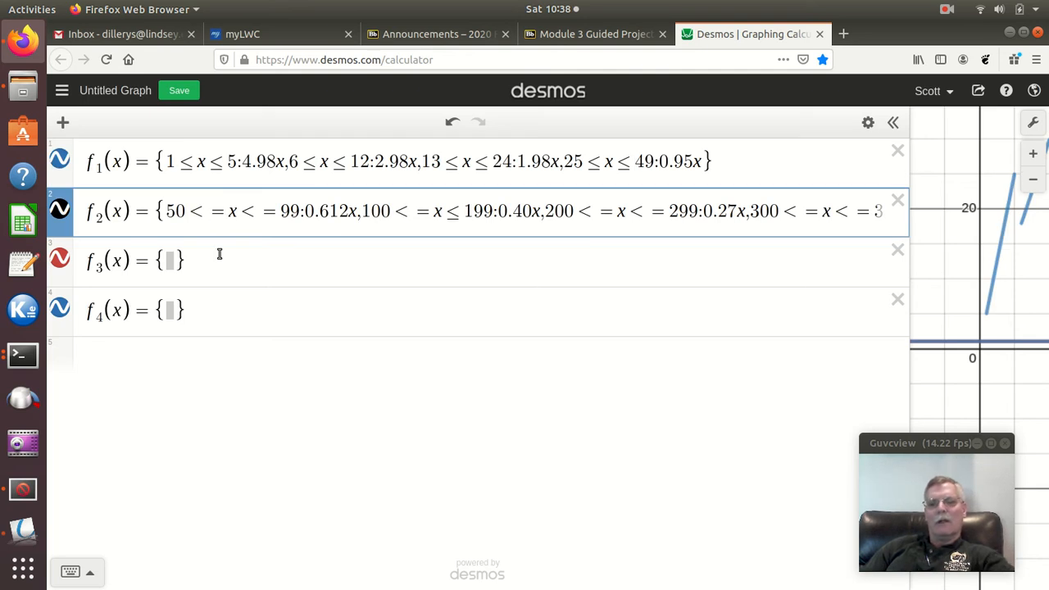
key(Delete)
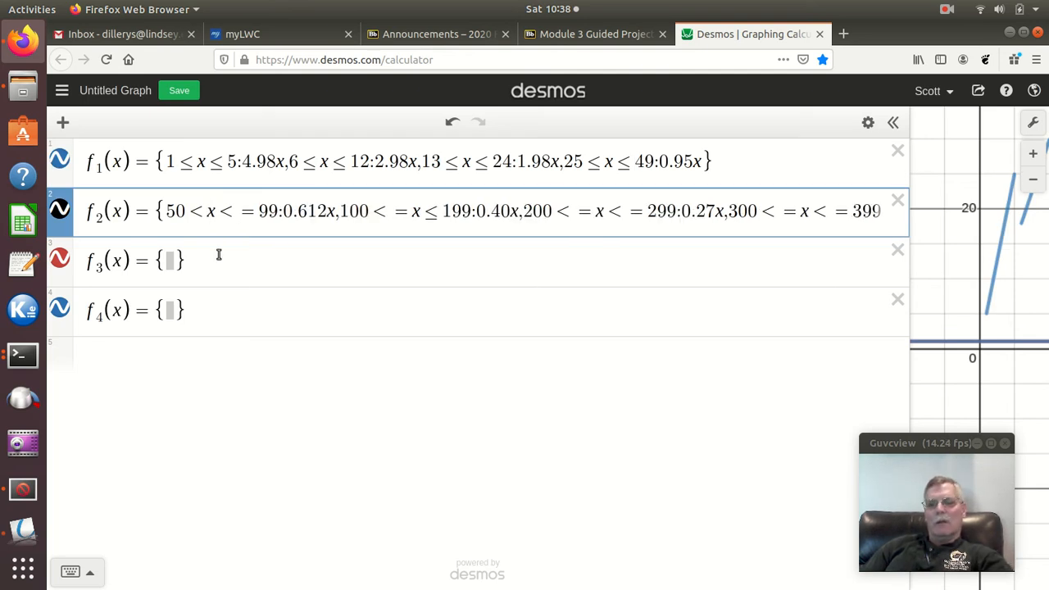
click(230, 214)
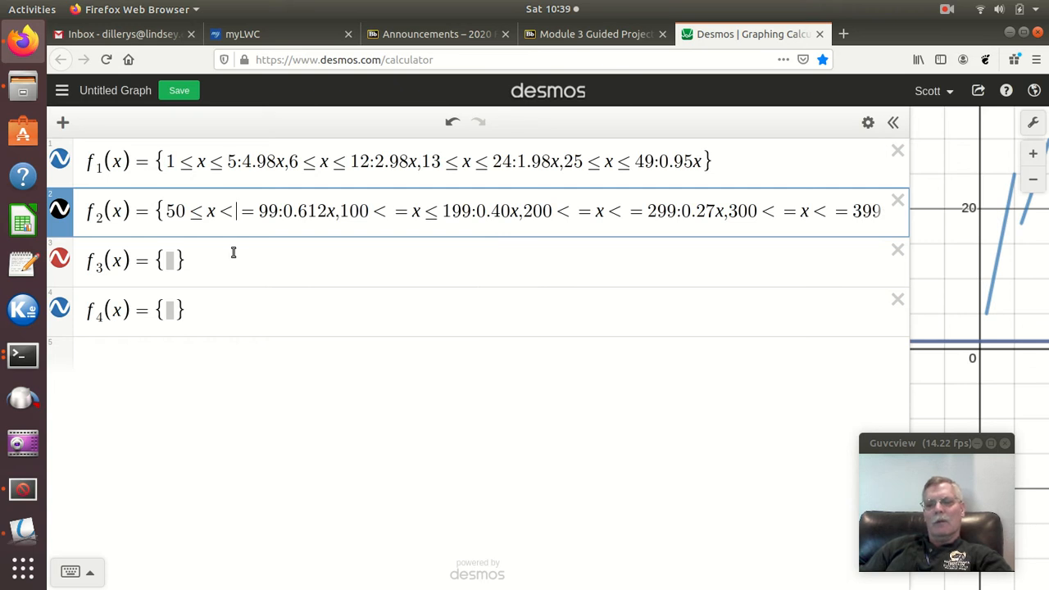
key(Delete)
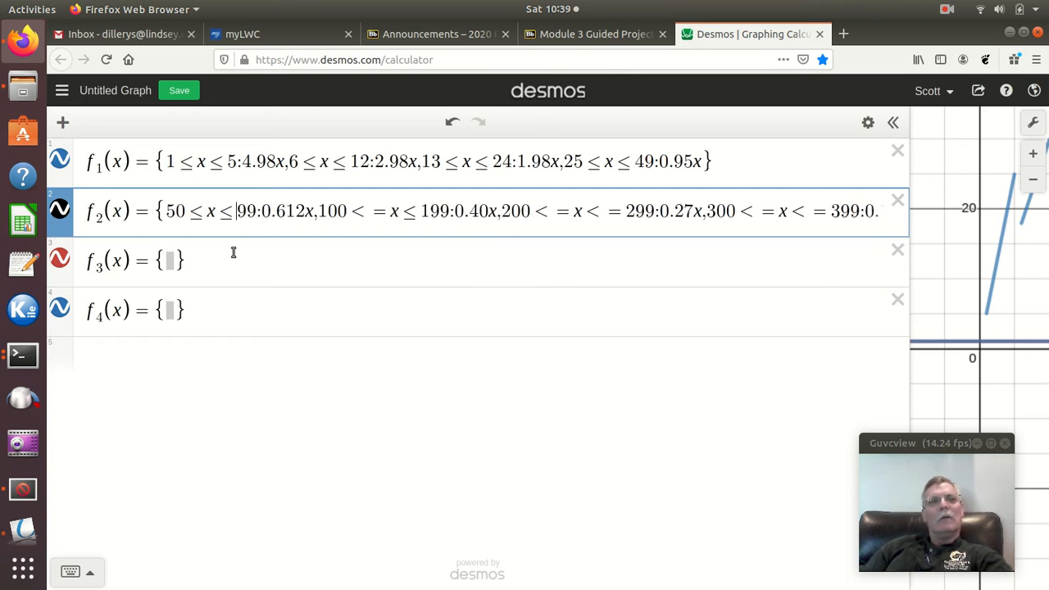
click(369, 214)
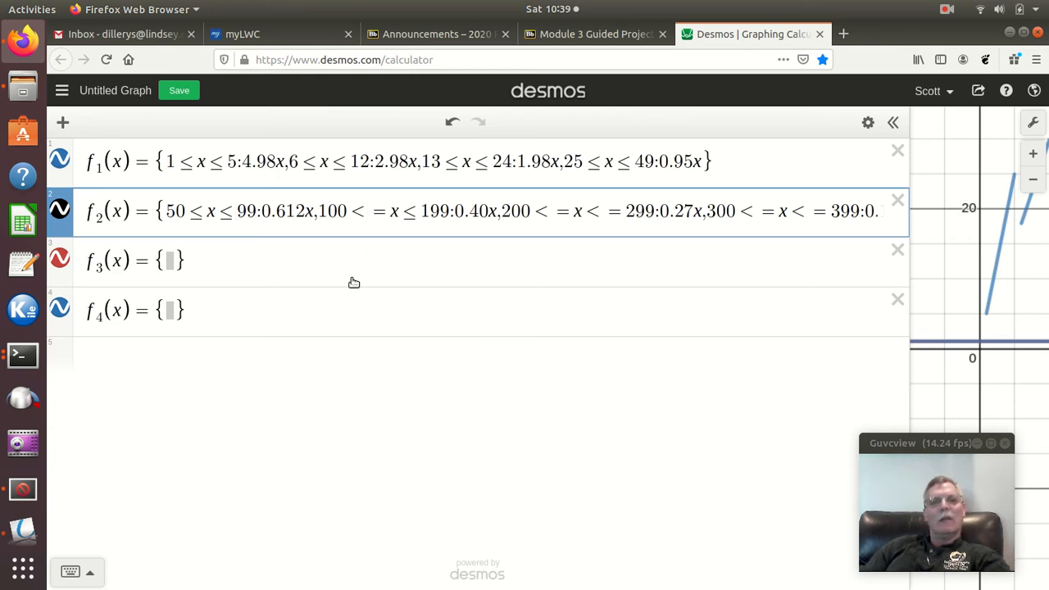
key(Delete)
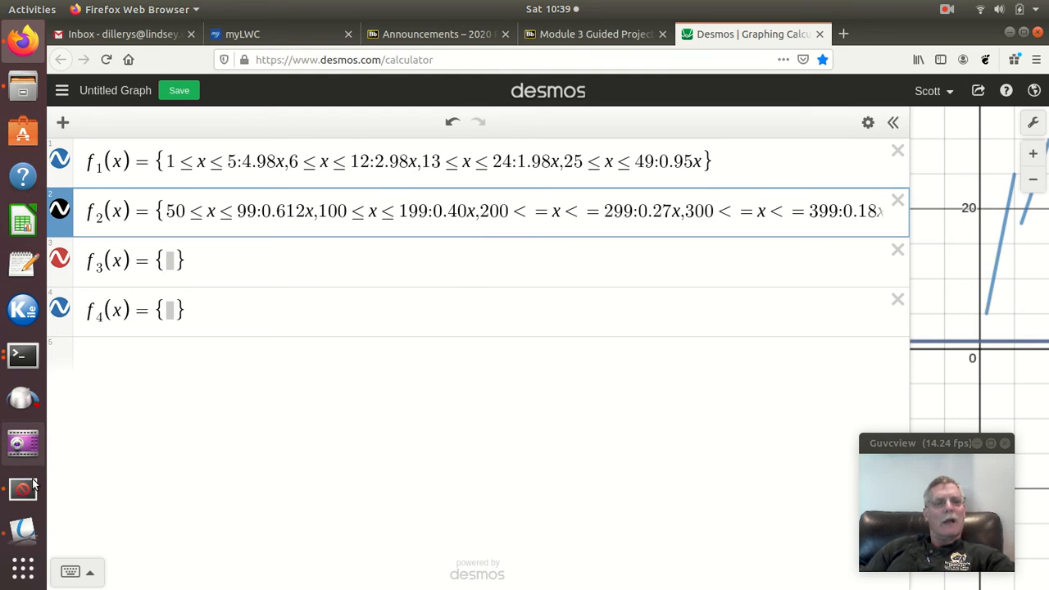
Switch to Proj3.pdf in Okular and copy the text between the braces of f3(x), from 400<=x<=499:0.15x to 3000<=x<=4999:0.035x
click(31, 505)
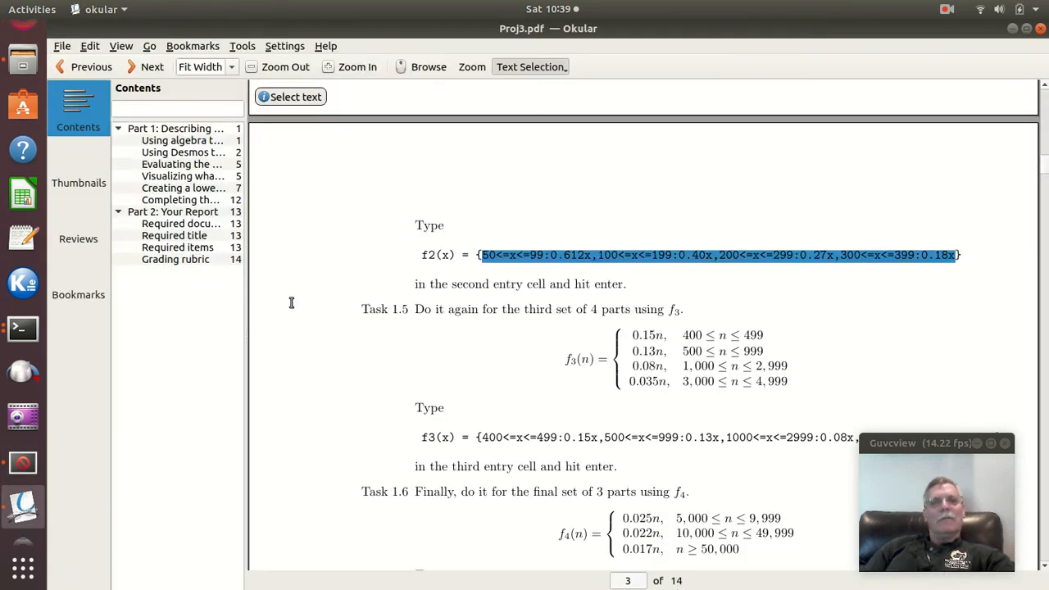
scroll(399, 286, down, 4)
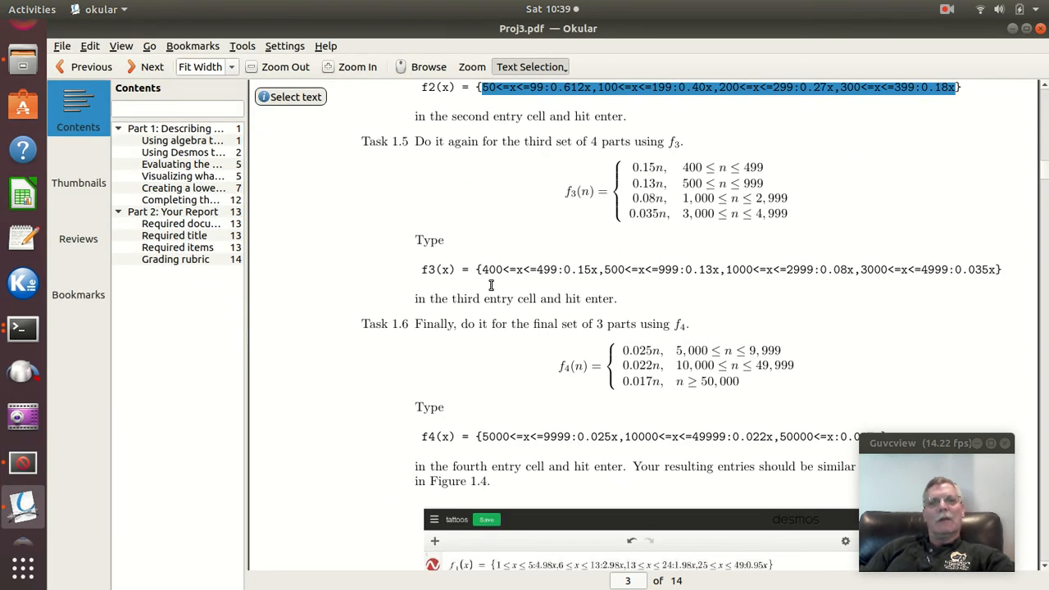
drag(482, 271, 991, 274)
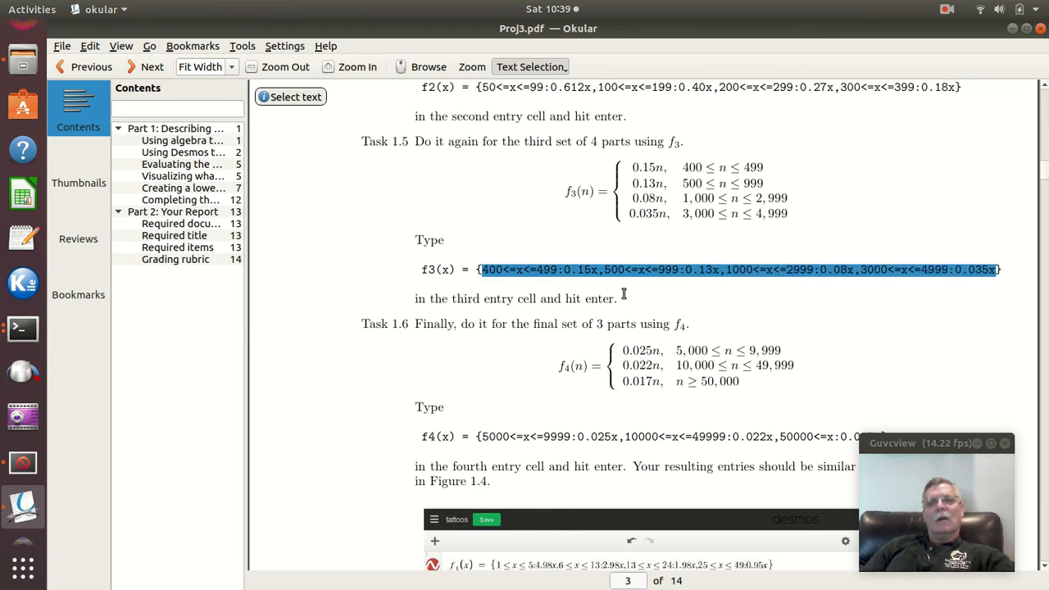
right_click(616, 272)
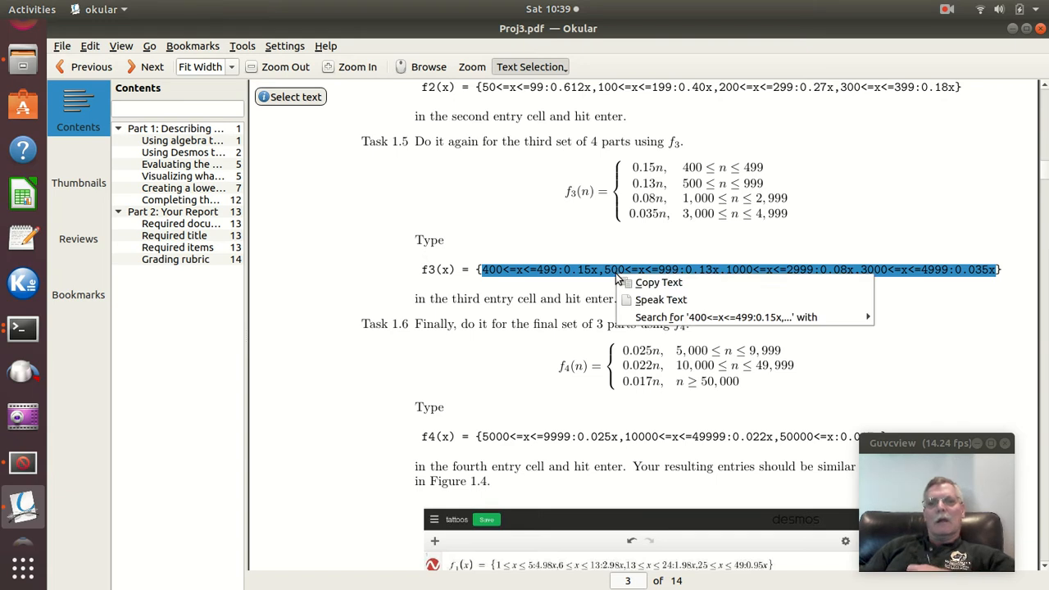
click(643, 280)
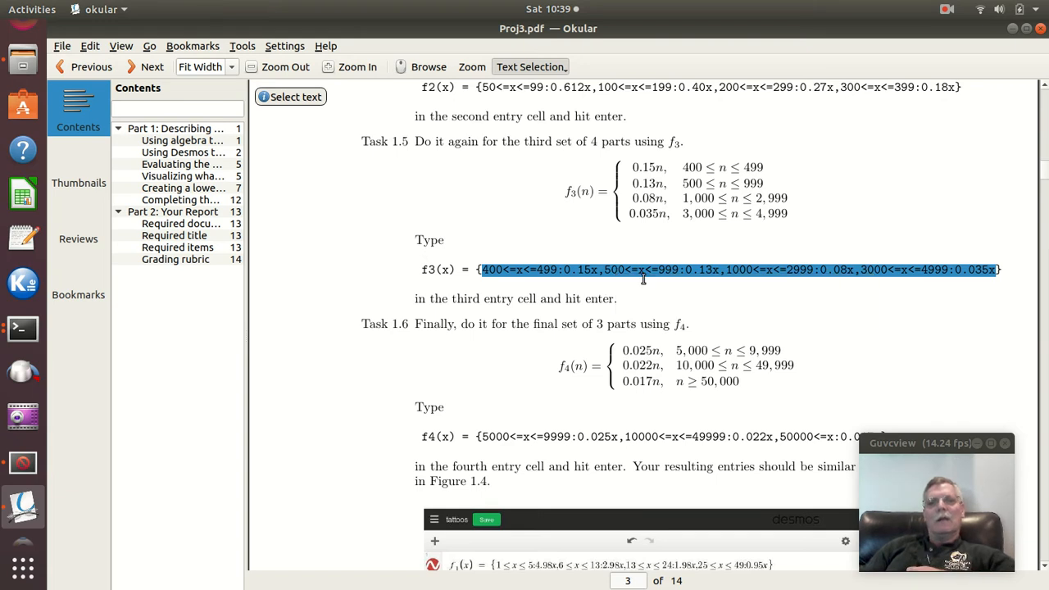
Switch to Desmos and paste the copied pieces inside the empty braces of f_3(x)
click(19, 45)
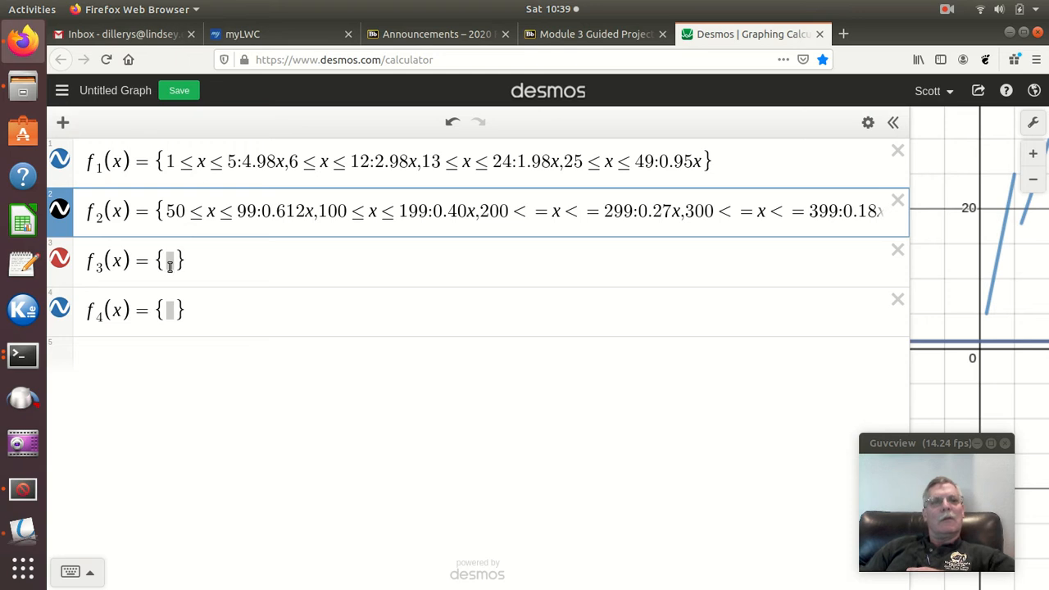
click(168, 262)
key(ctrl+v)
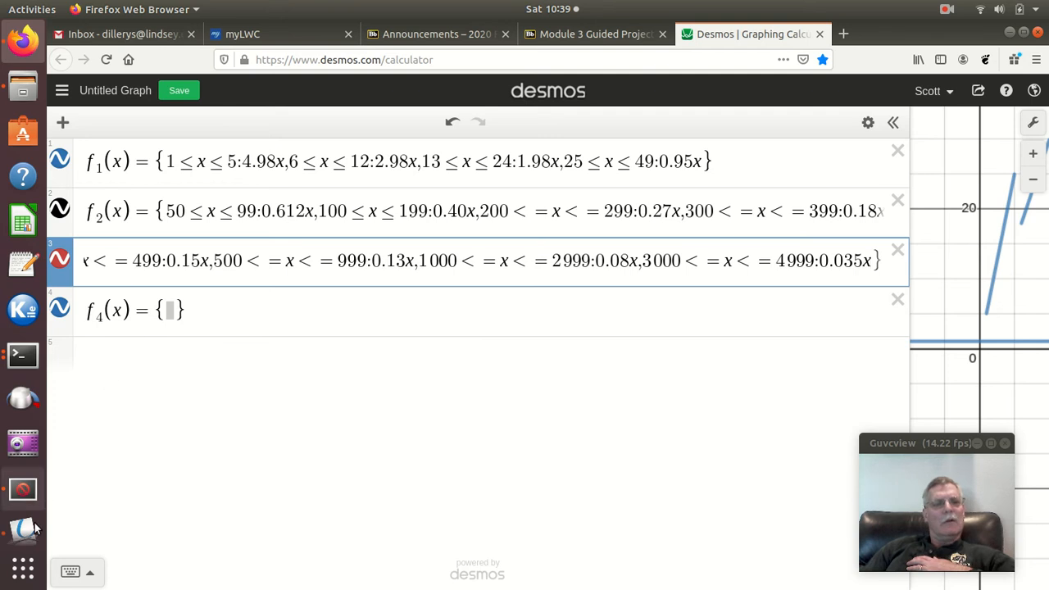
Switch to Proj3.pdf in Okular and copy the text between the braces of f4(x), from 5000<=x<=9999:0.025x to 50000<=x:0.017x
click(23, 471)
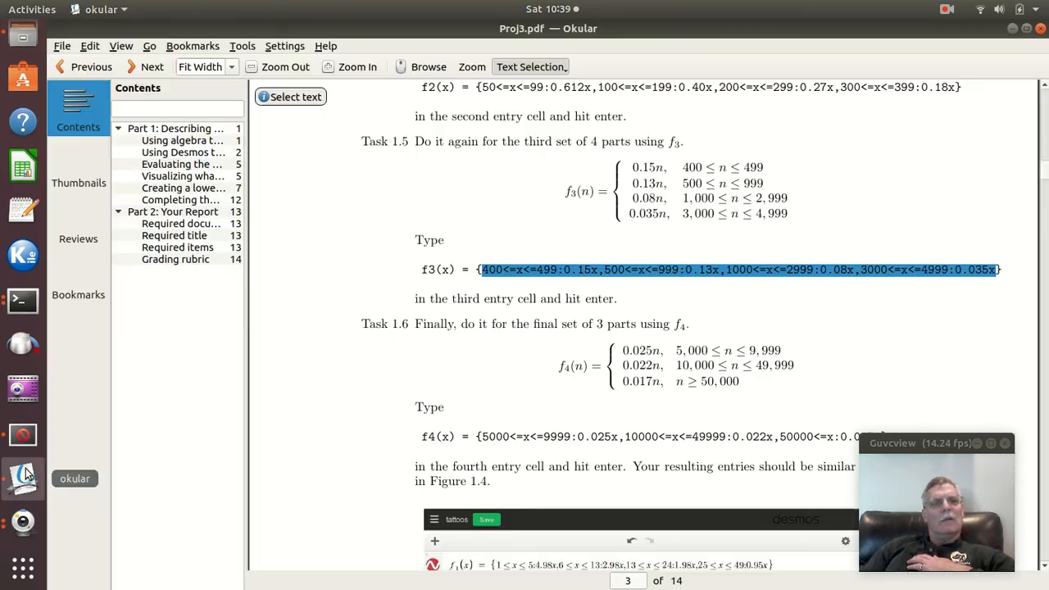
scroll(393, 282, down, 2)
scroll(393, 283, down, 2)
drag(482, 269, 877, 269)
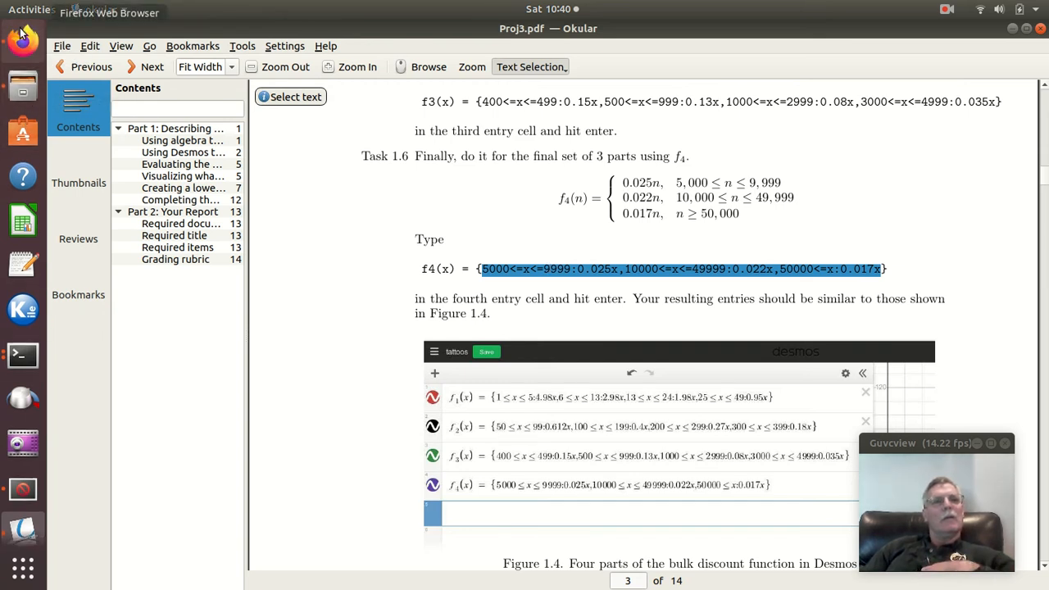
Switch to Desmos and paste the copied pieces inside the empty braces of f_4(x)
click(22, 36)
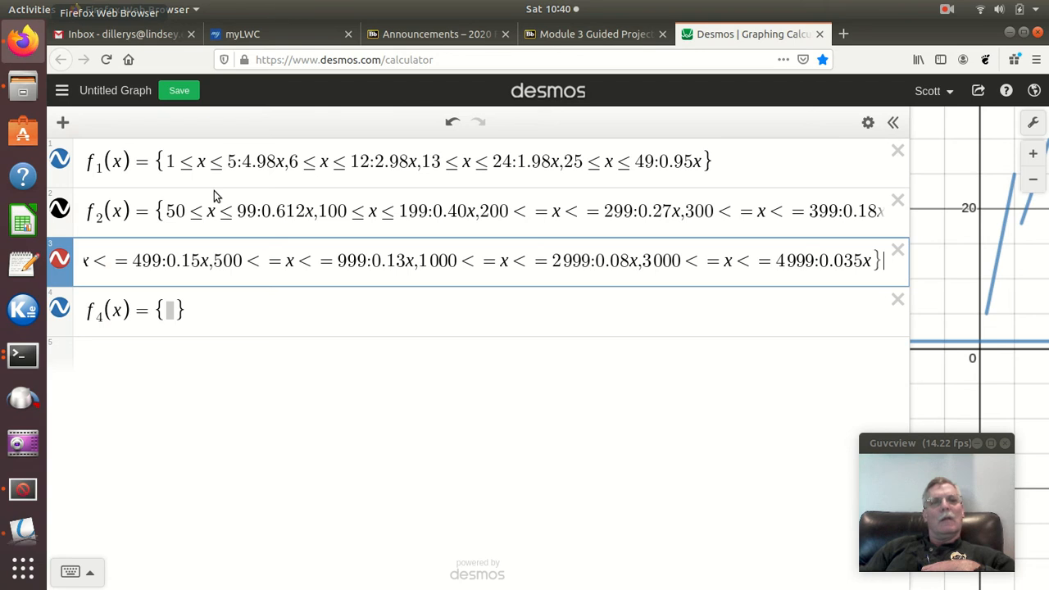
click(173, 308)
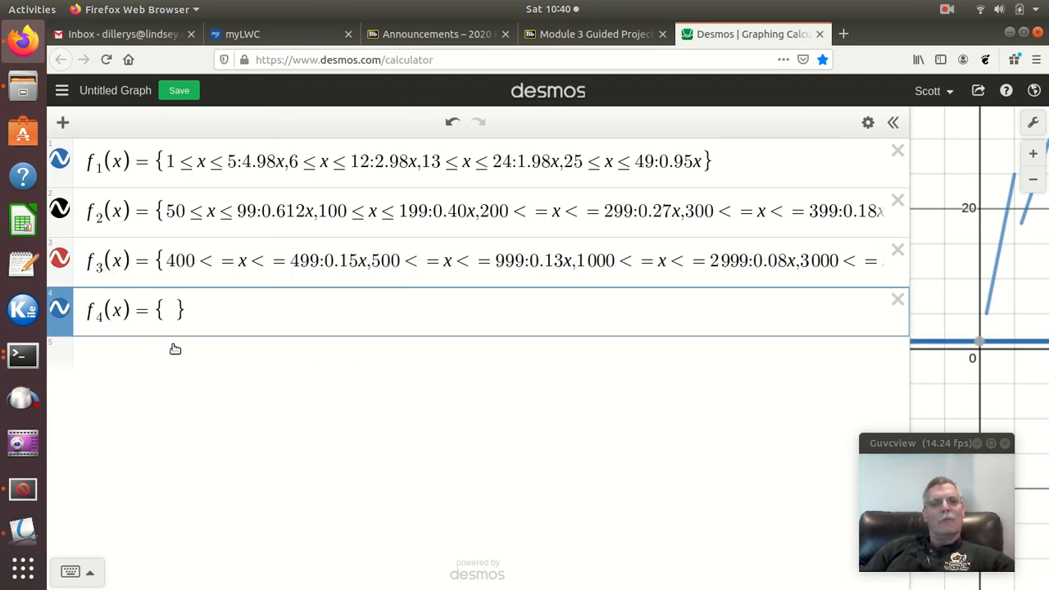
key(ctrl+v)
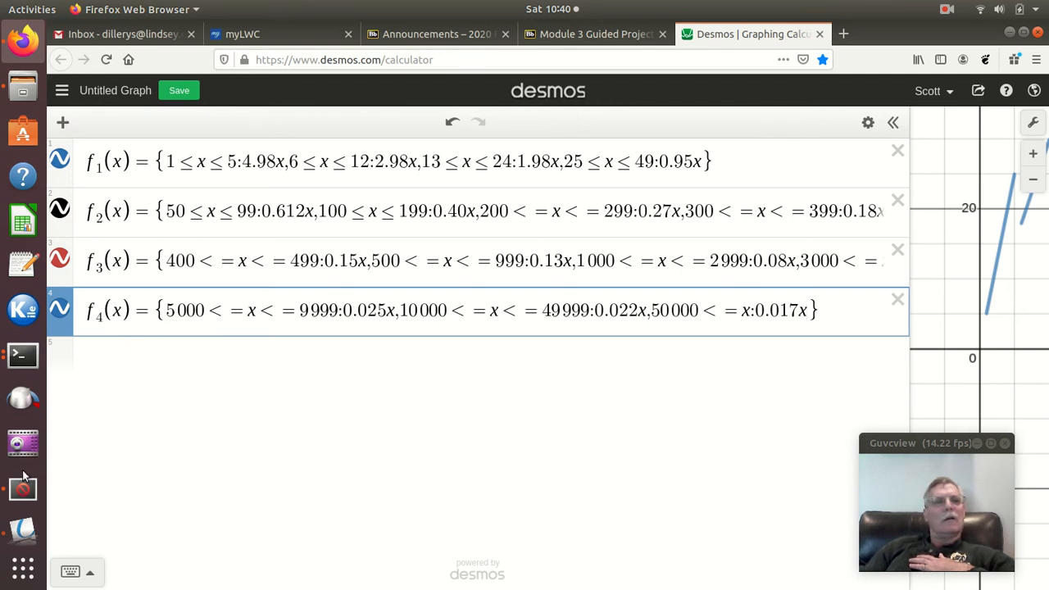
Switch to Proj3.pdf in Okular and copy the text between the braces of p(x), from 1<=x<=49:f1(x) to 5000<=x:f4(x)
click(23, 505)
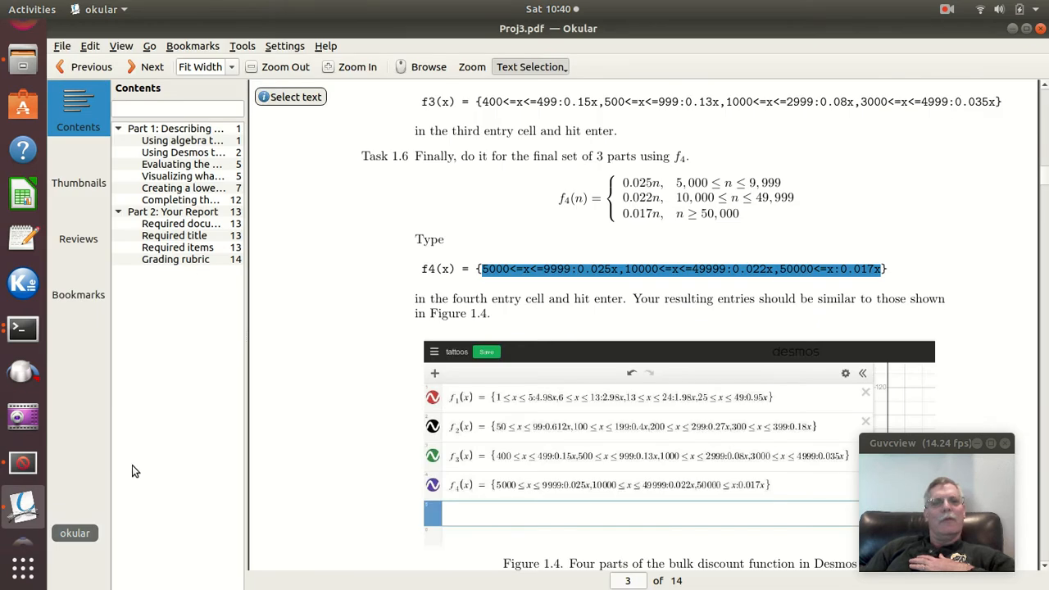
scroll(475, 402, down, 3)
scroll(508, 394, down, 6)
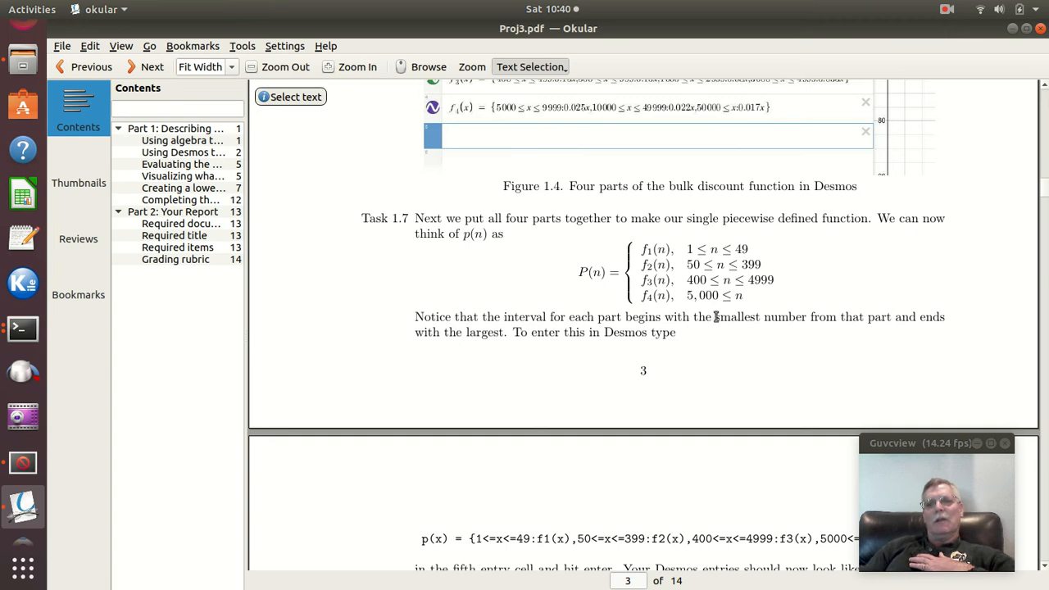
scroll(533, 238, up, 2)
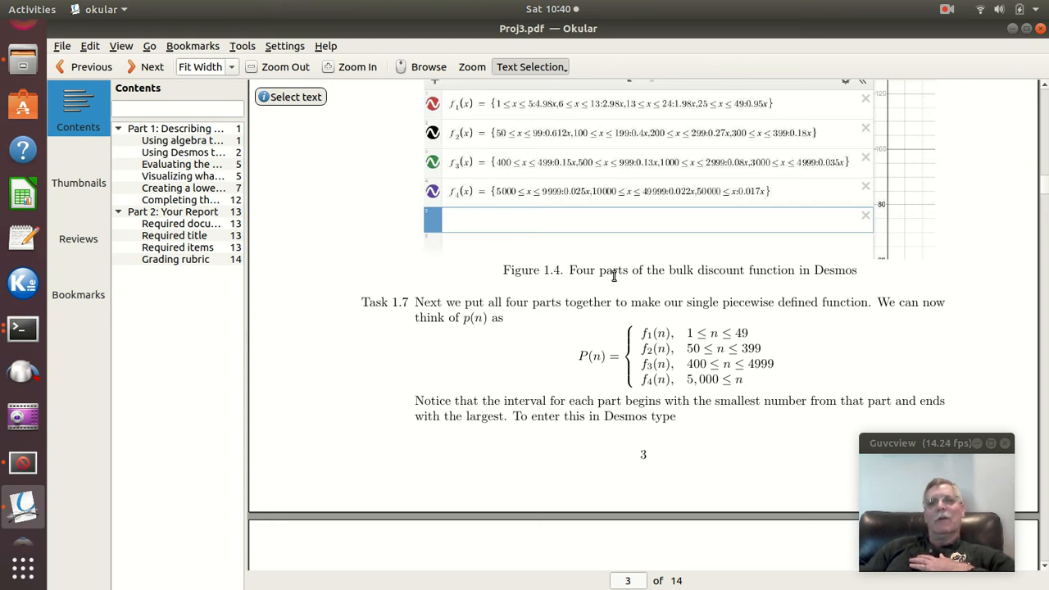
scroll(614, 276, up, 1)
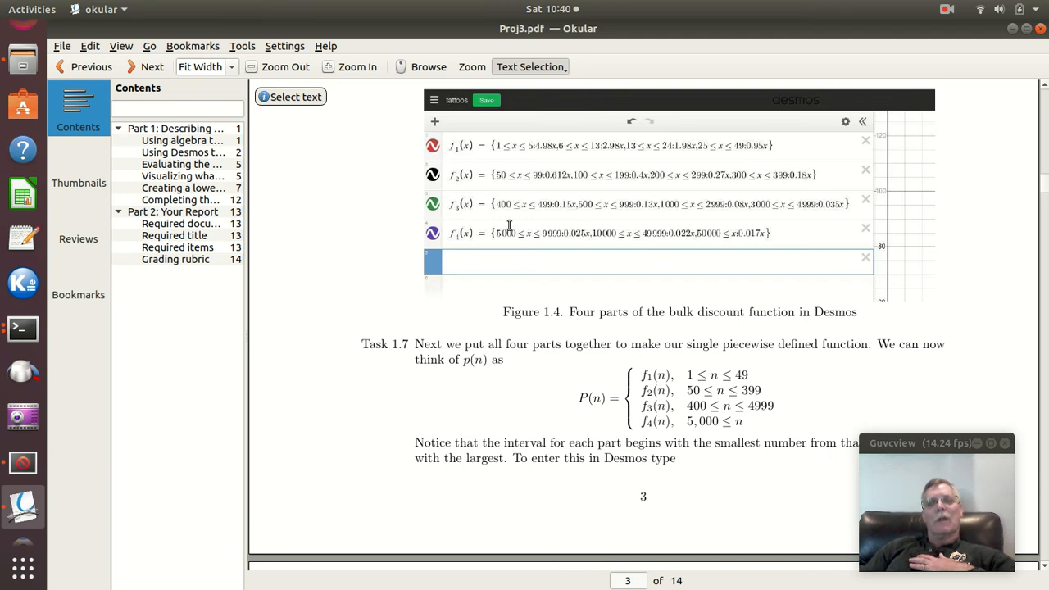
scroll(481, 348, down, 10)
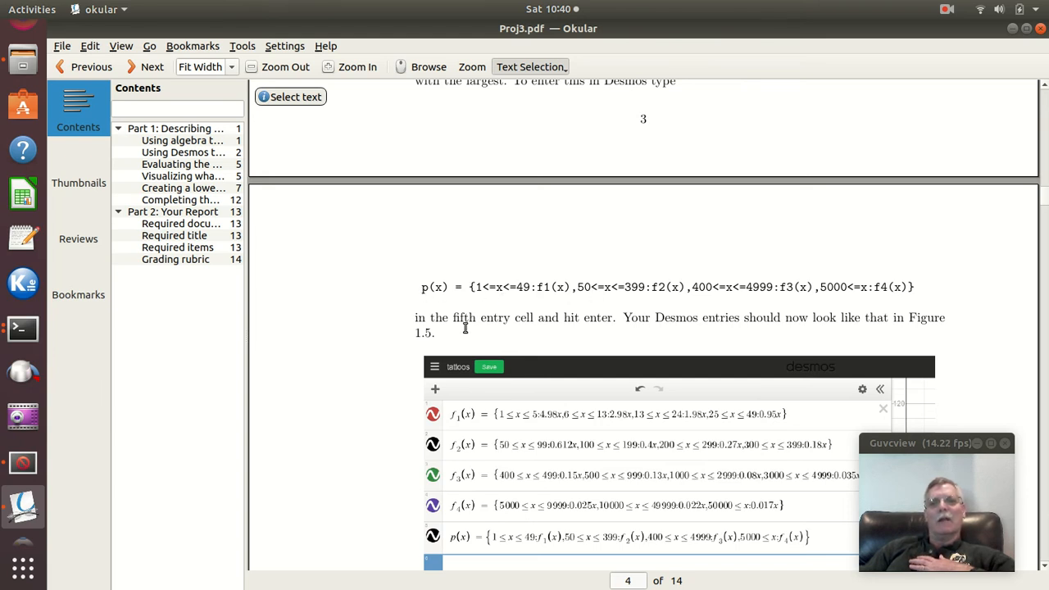
drag(475, 287, 906, 307)
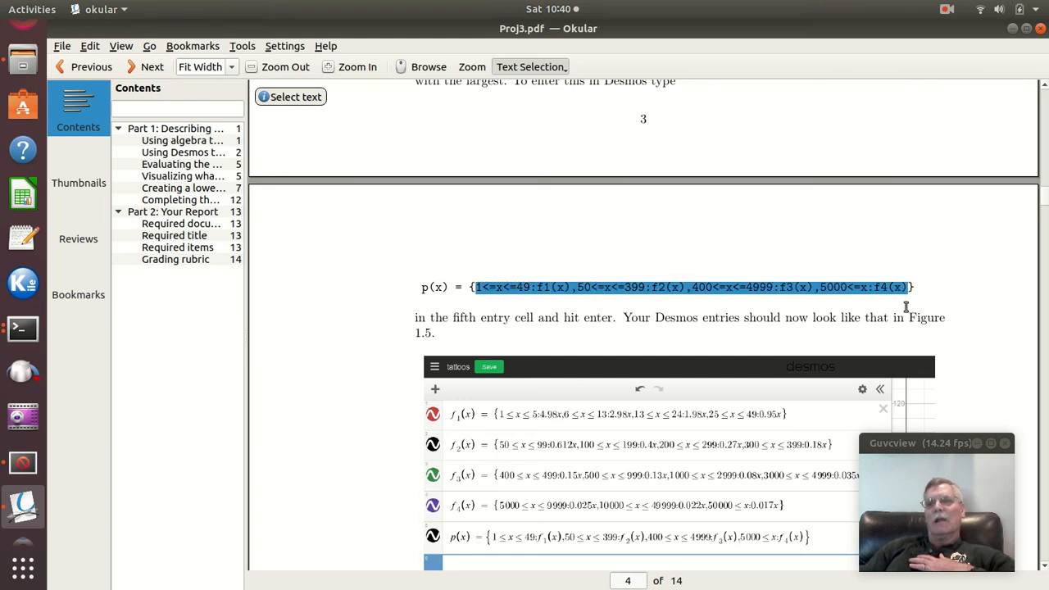
right_click(779, 292)
click(806, 297)
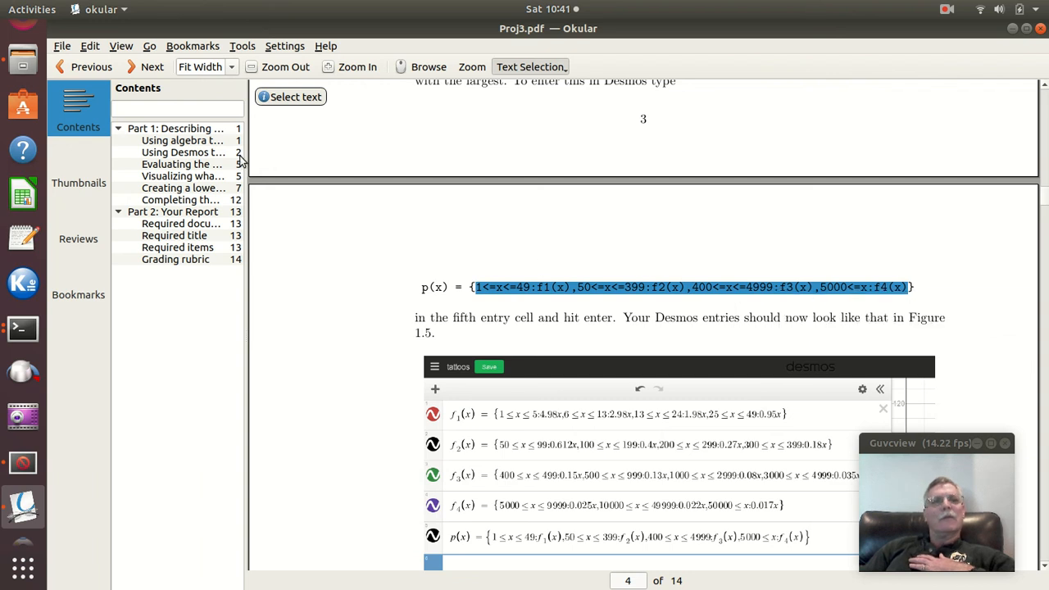
Switch to Desmos, start p(x)={} in the fifth entry and paste the copied pieces inside its braces
click(22, 41)
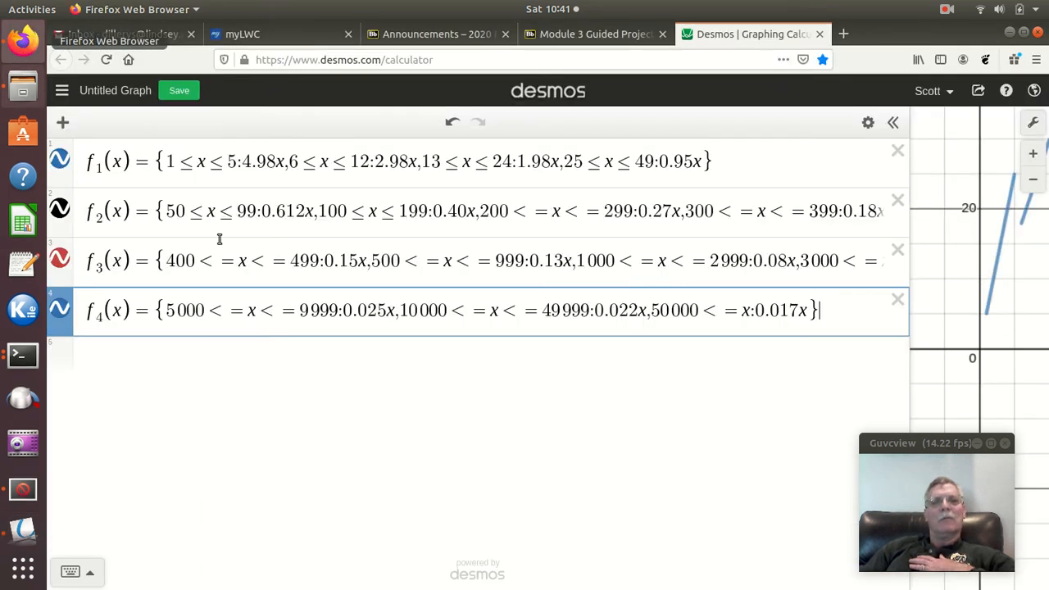
click(164, 358)
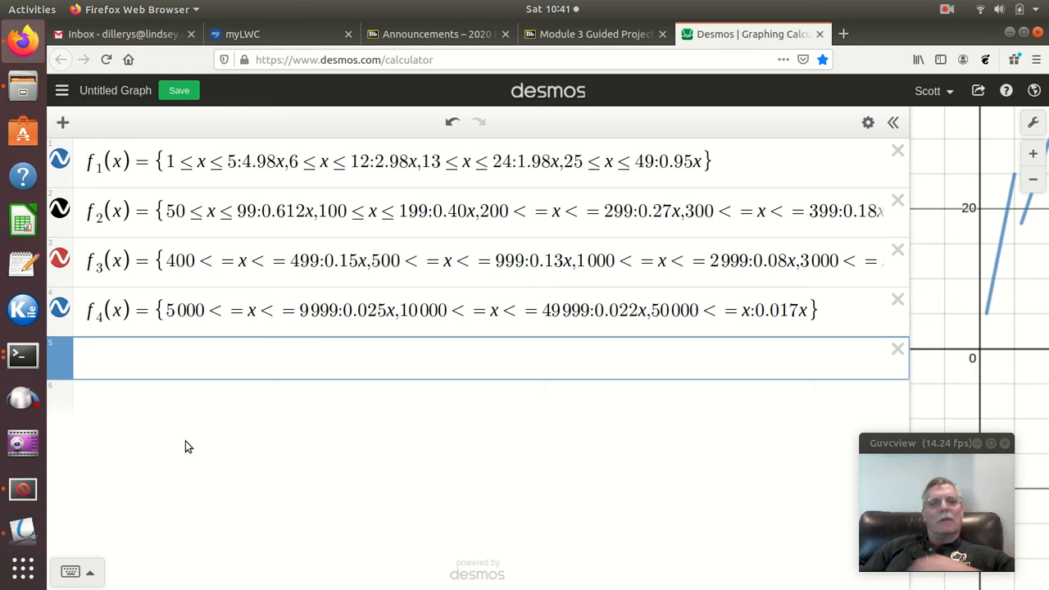
text(p(x)= {)
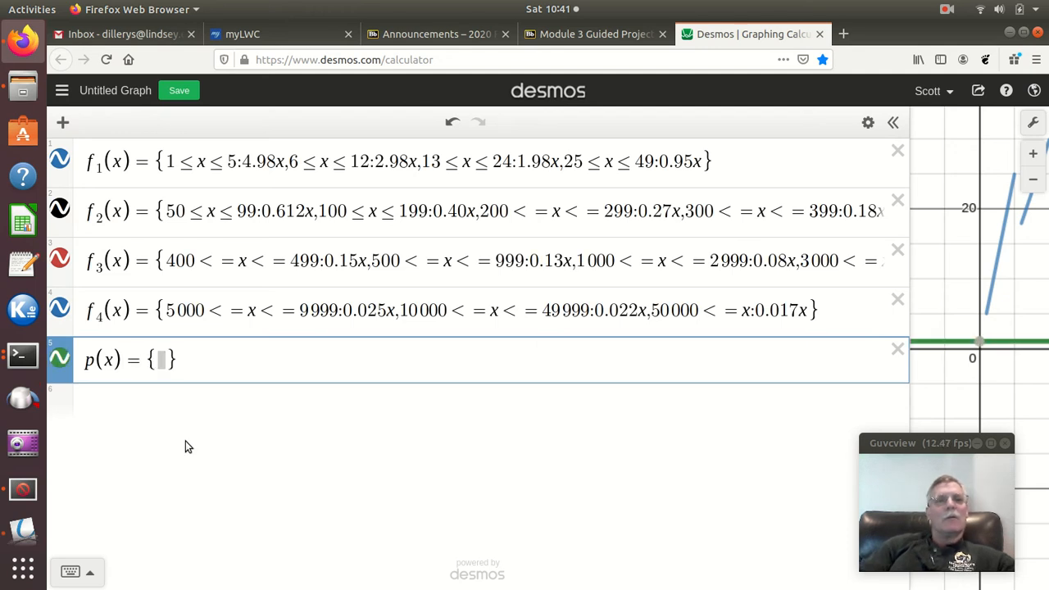
click(164, 358)
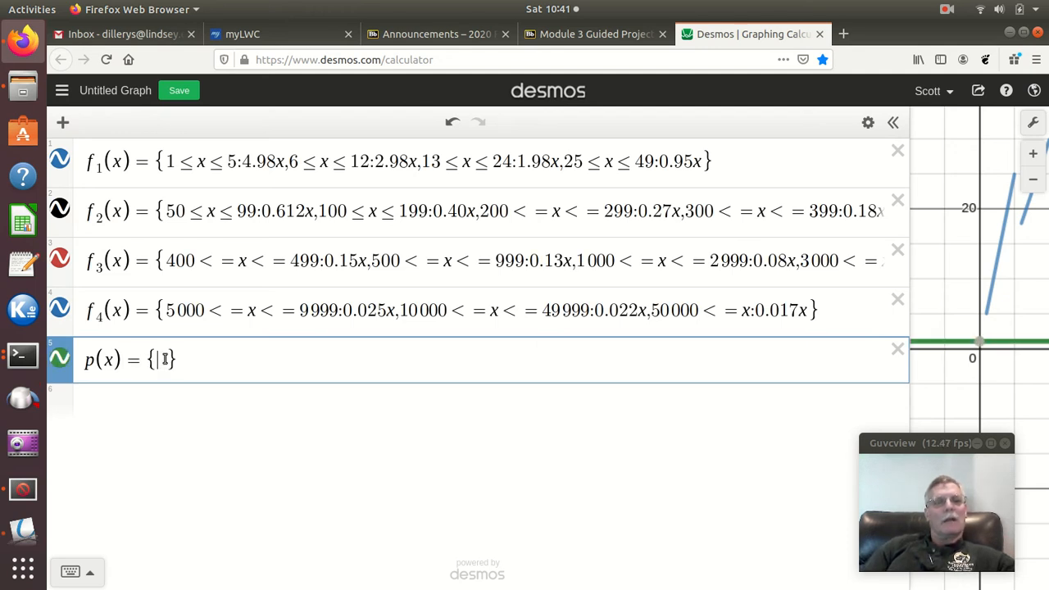
key(ctrl+v)
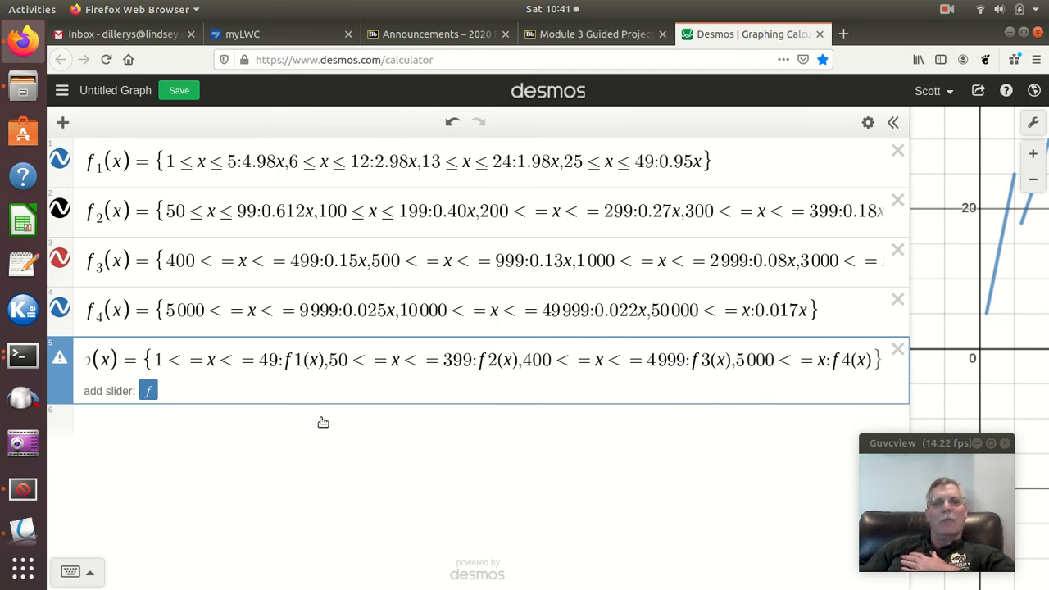
Rewrite f1(x) and f2(x) inside p(x) with subscripts as f_1(x) and f_2(x)
key(BackSpace)
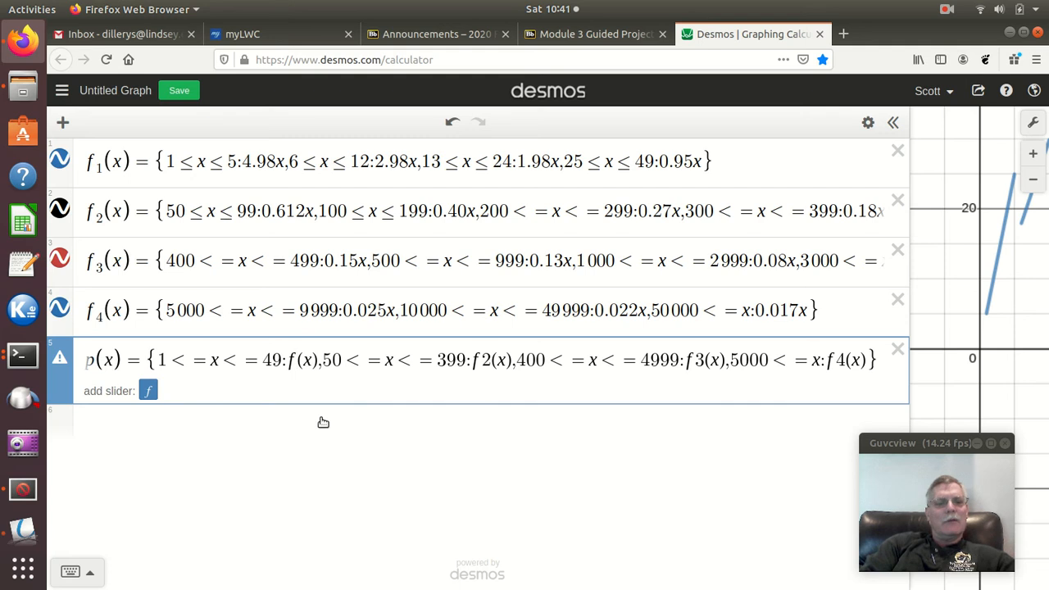
text(_1)
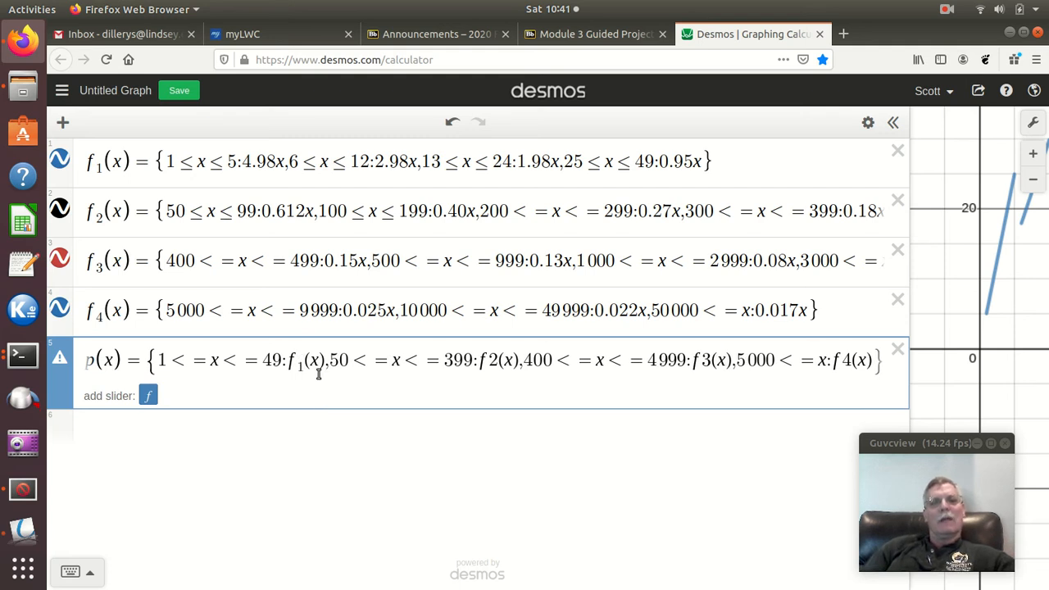
click(498, 359)
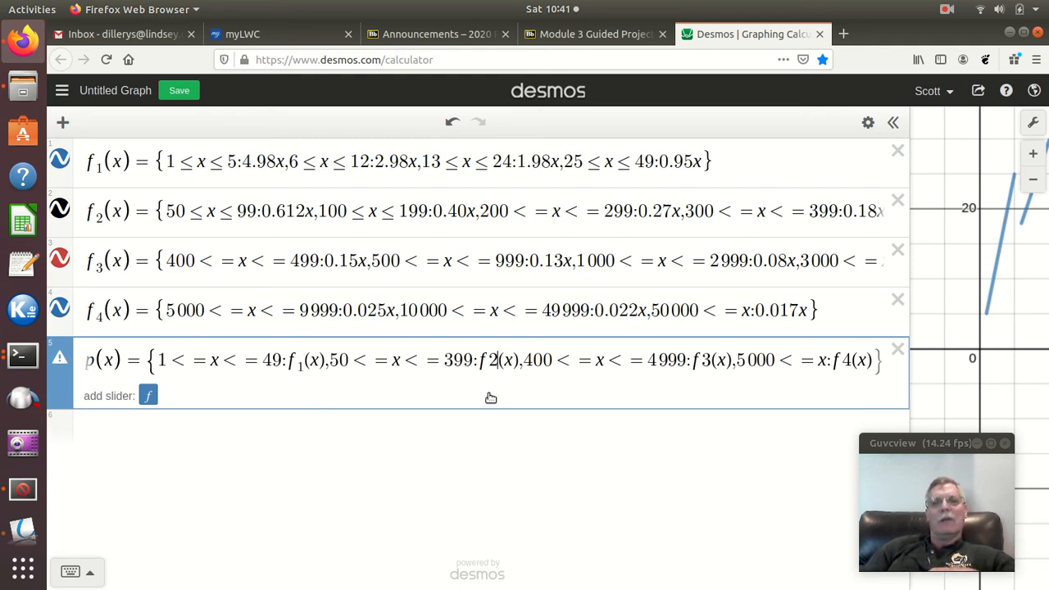
key(BackSpace)
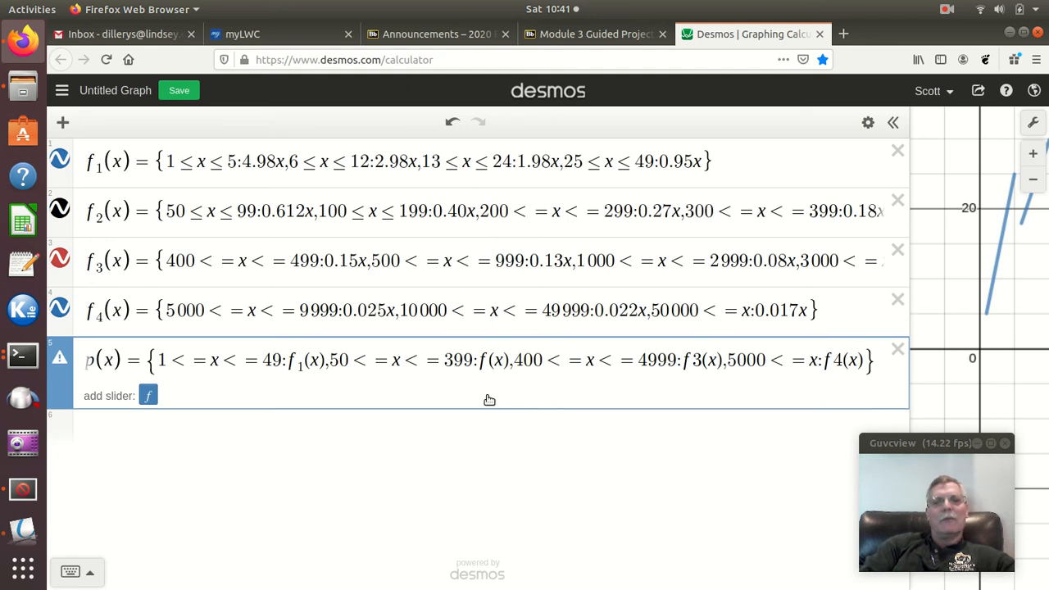
text(_2)
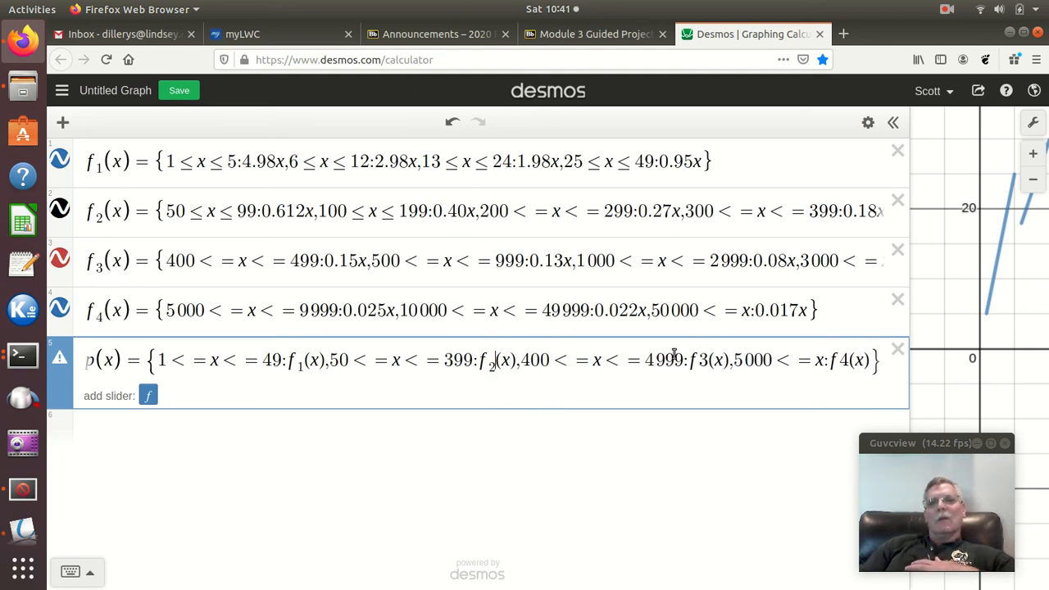
Rewrite f3(x) and f4(x) inside p(x) with subscripts as f_3(x) and f_4(x)
click(706, 365)
key(BackSpace)
text(_3)
click(842, 360)
click(845, 361)
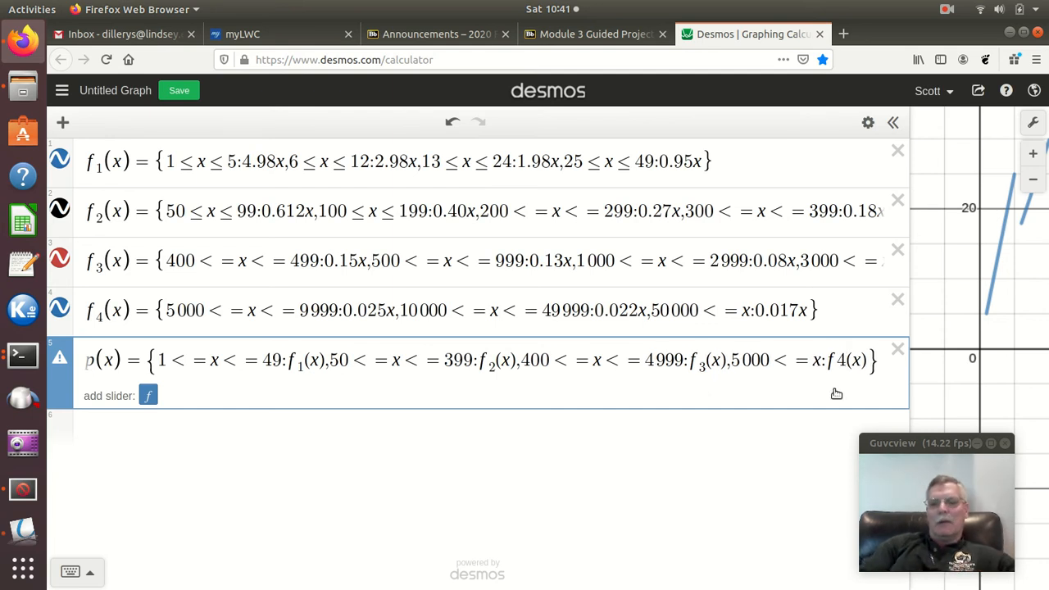
key(BackSpace)
text(_4)
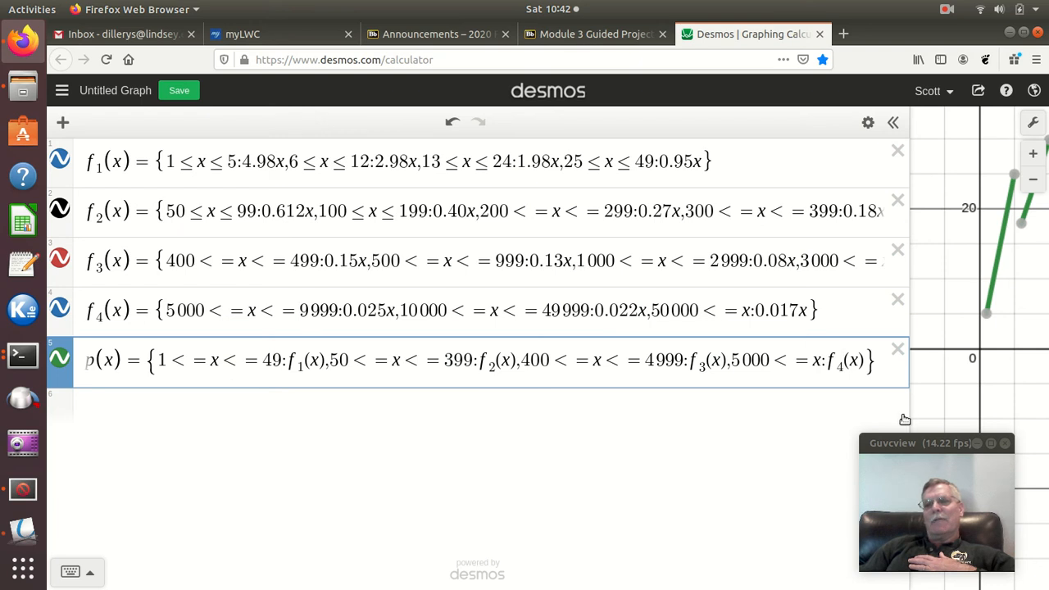
Narrow the expression list to enlarge the graph and examine the pieces of p(x) from the origin to about x = 500
drag(912, 409, 213, 505)
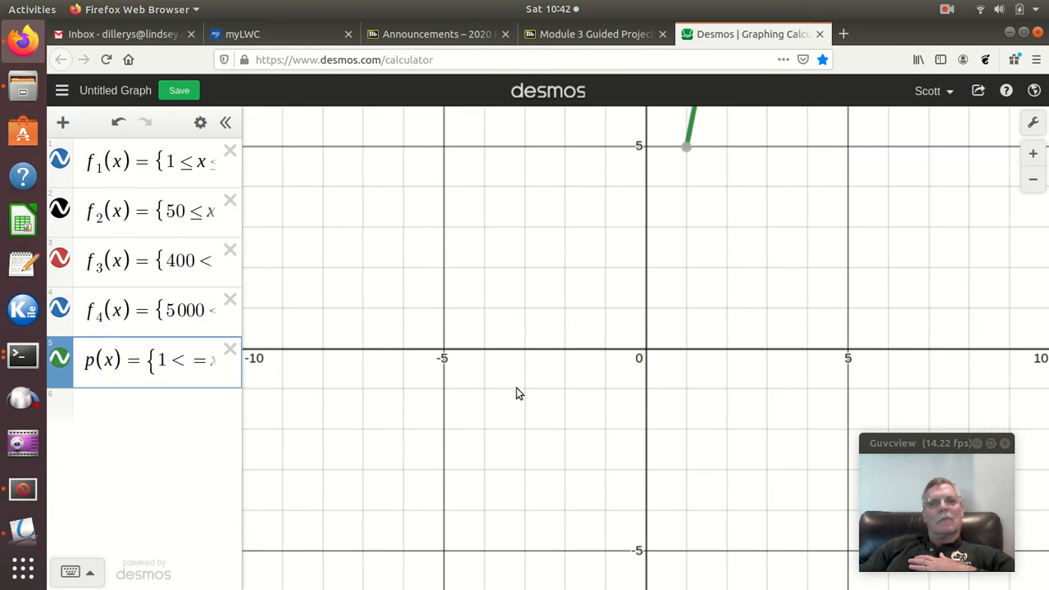
scroll(630, 345, down, 2)
drag(653, 338, 432, 456)
scroll(431, 457, down, 3)
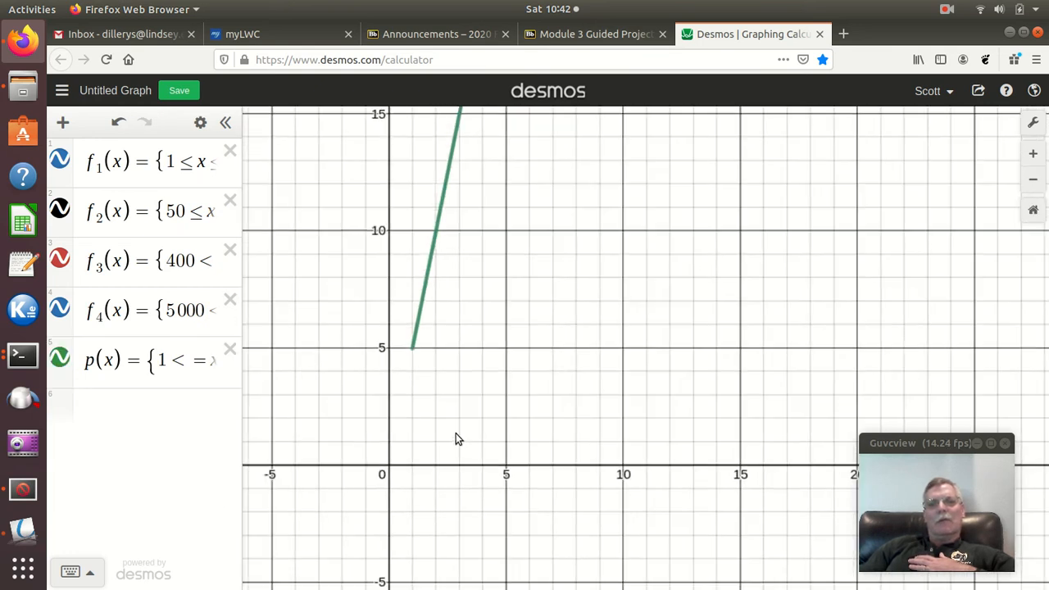
scroll(455, 433, down, 5)
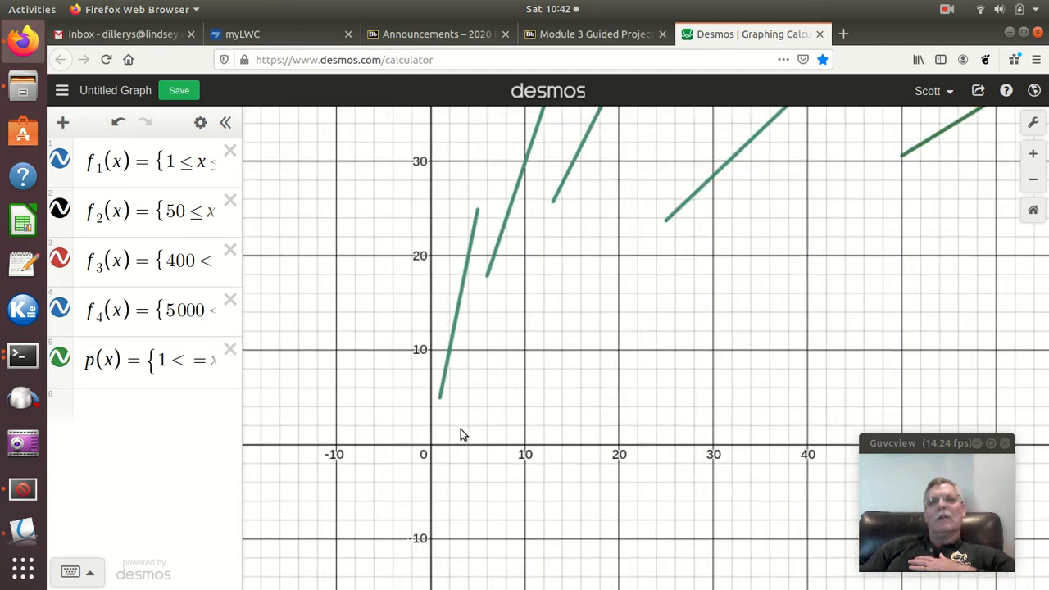
scroll(460, 428, down, 4)
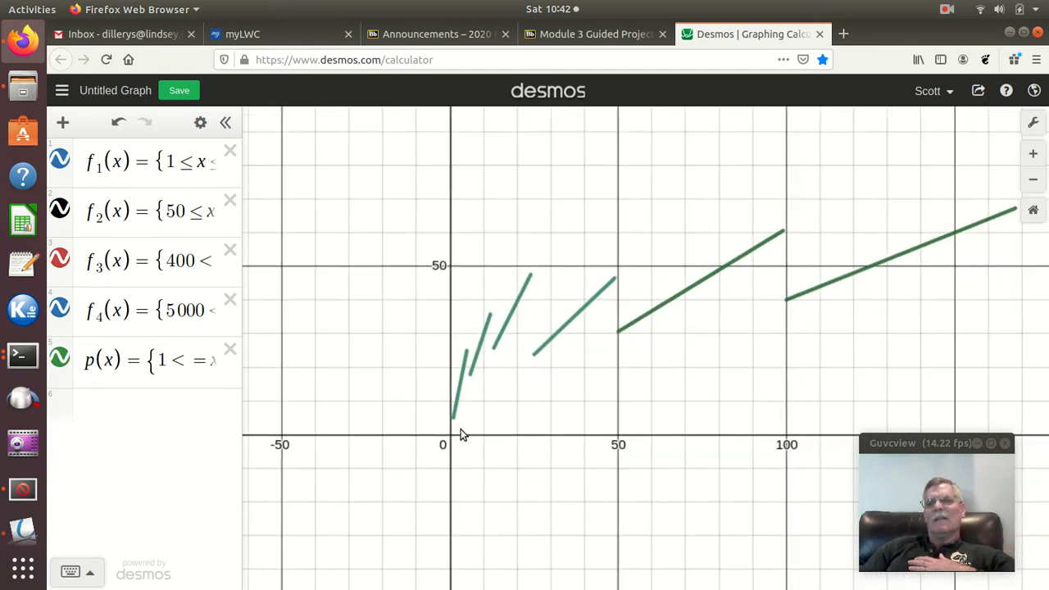
drag(548, 407, 390, 441)
scroll(430, 440, down, 2)
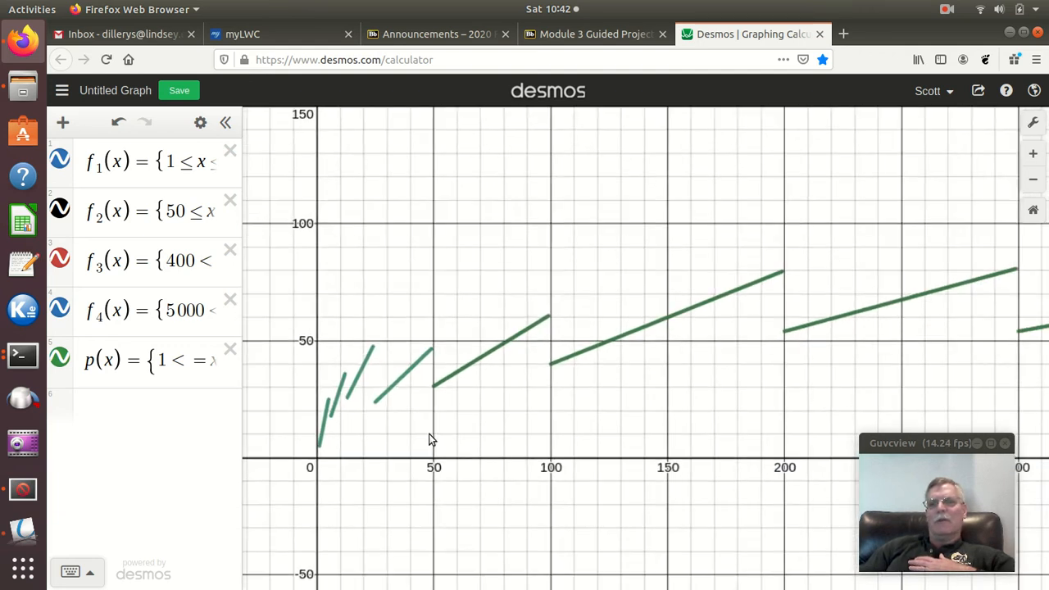
scroll(429, 440, down, 1)
drag(440, 455, 412, 527)
scroll(431, 506, down, 3)
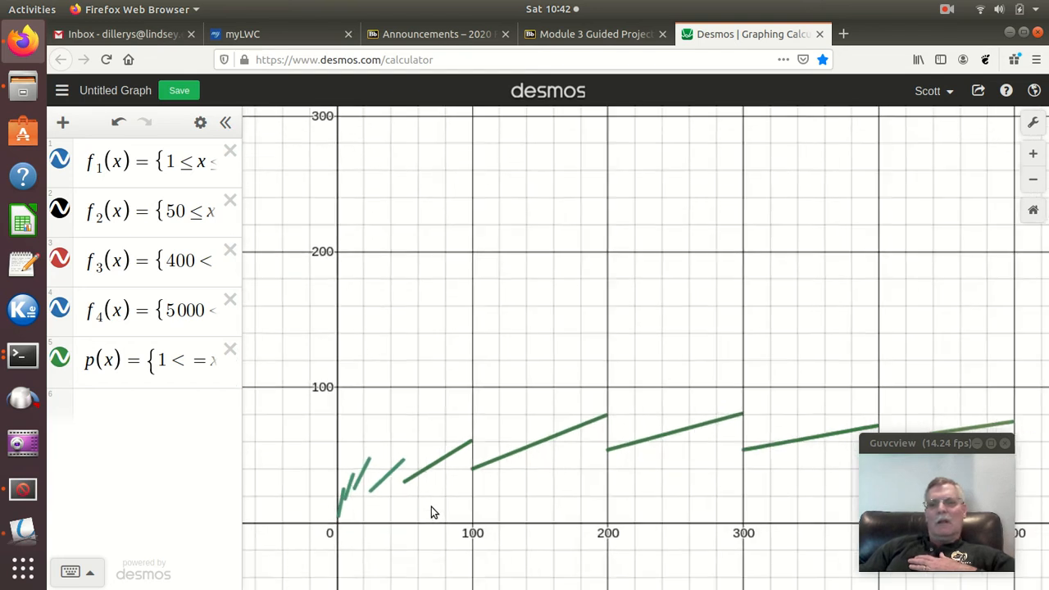
scroll(431, 506, down, 2)
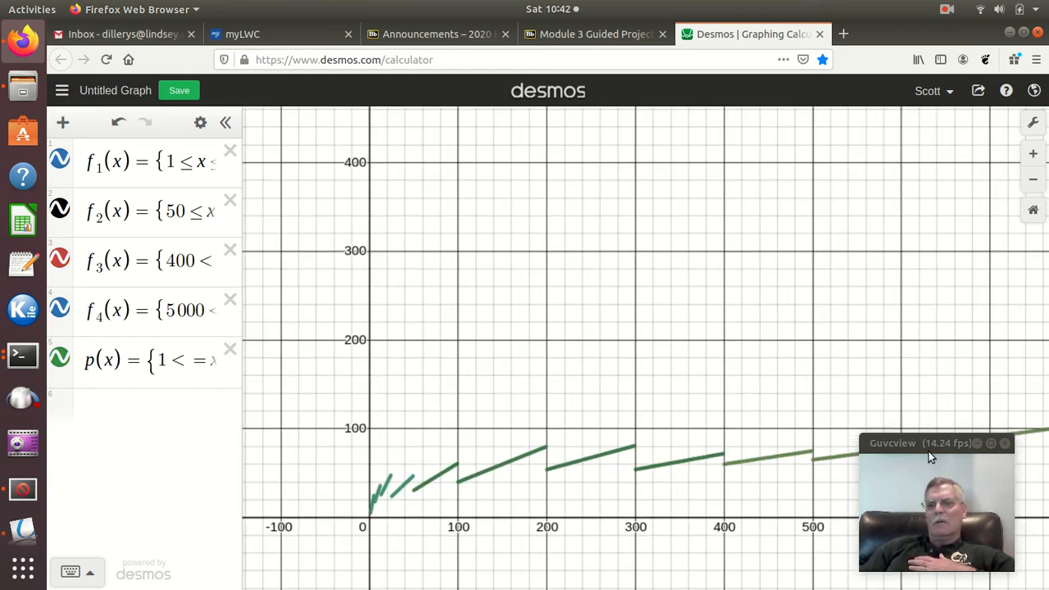
Move the Guvcview window off the graph and examine the further pieces of p(x) out to about x = 5000
drag(884, 446, 136, 440)
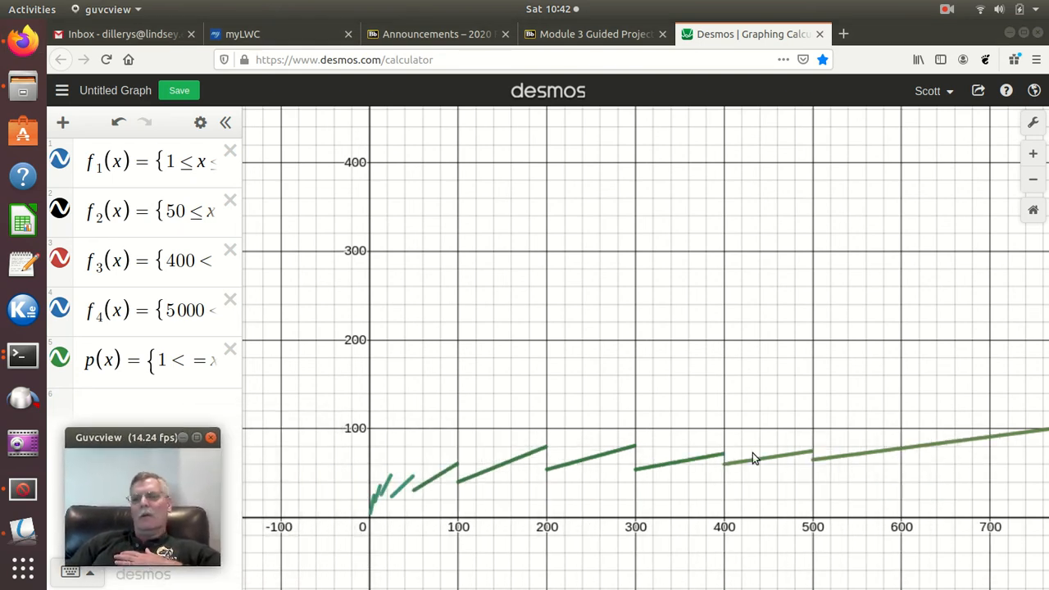
scroll(676, 440, down, 1)
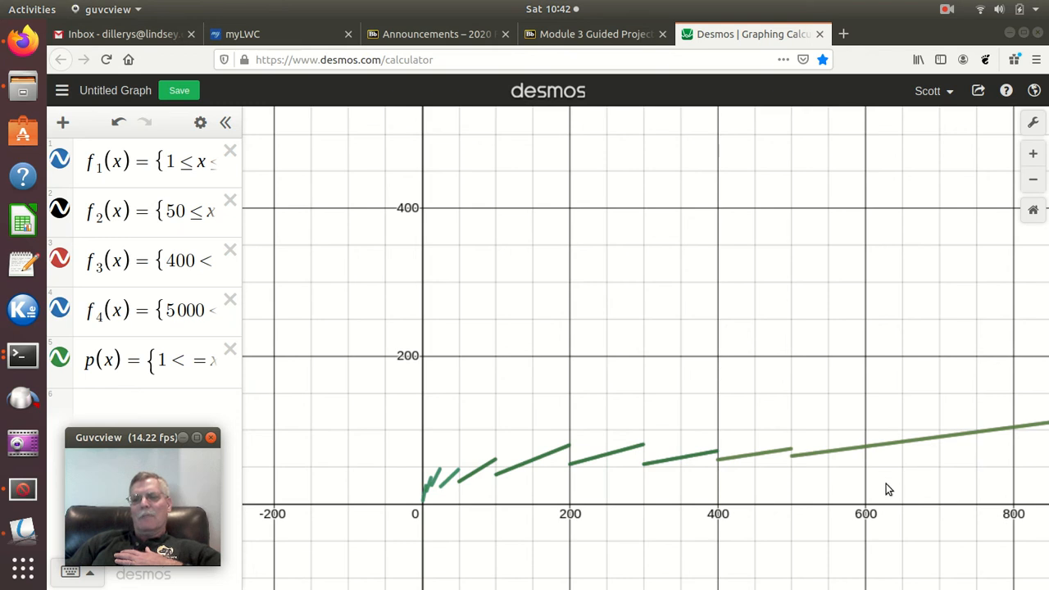
scroll(602, 490, down, 1)
scroll(597, 491, down, 4)
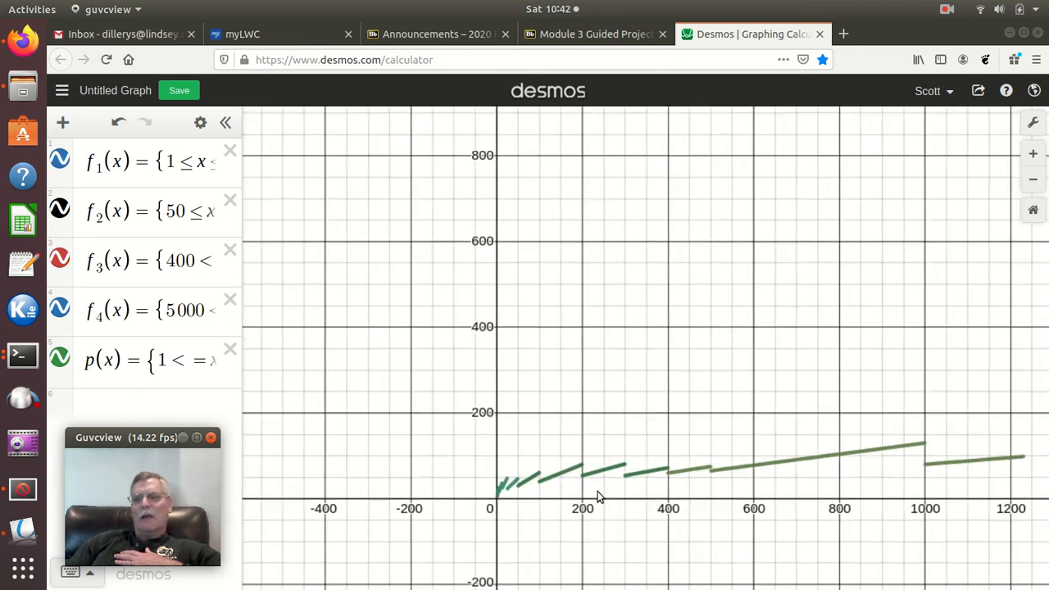
drag(720, 498, 474, 520)
scroll(539, 498, down, 5)
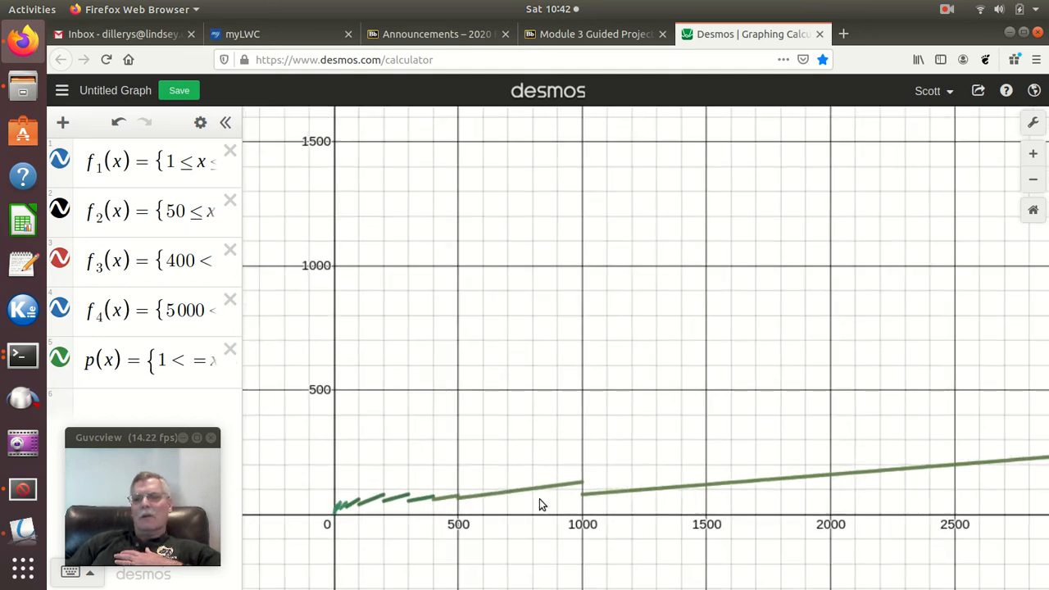
drag(631, 519, 502, 526)
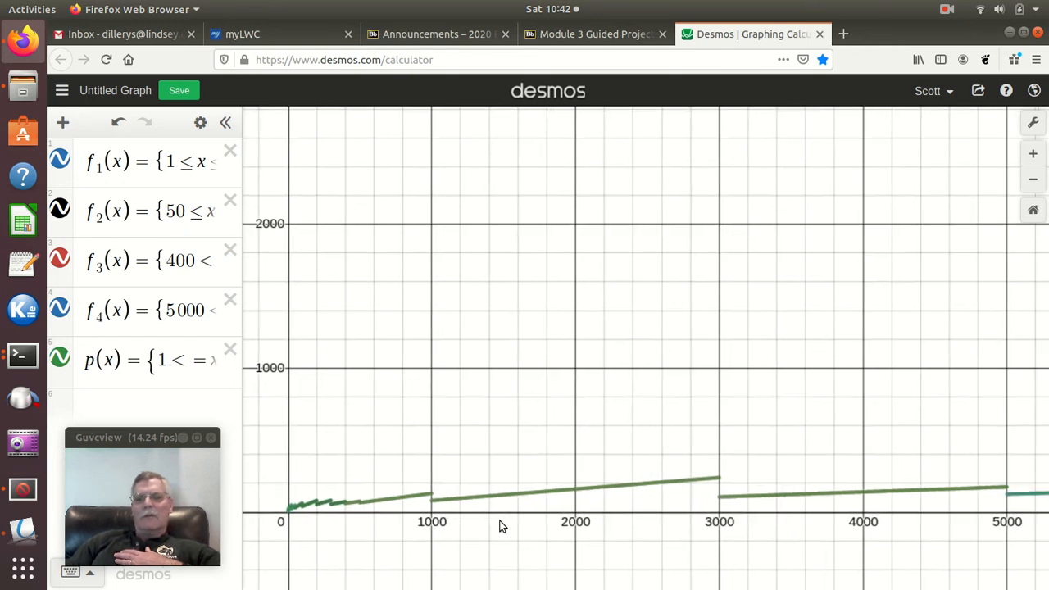
scroll(502, 526, down, 2)
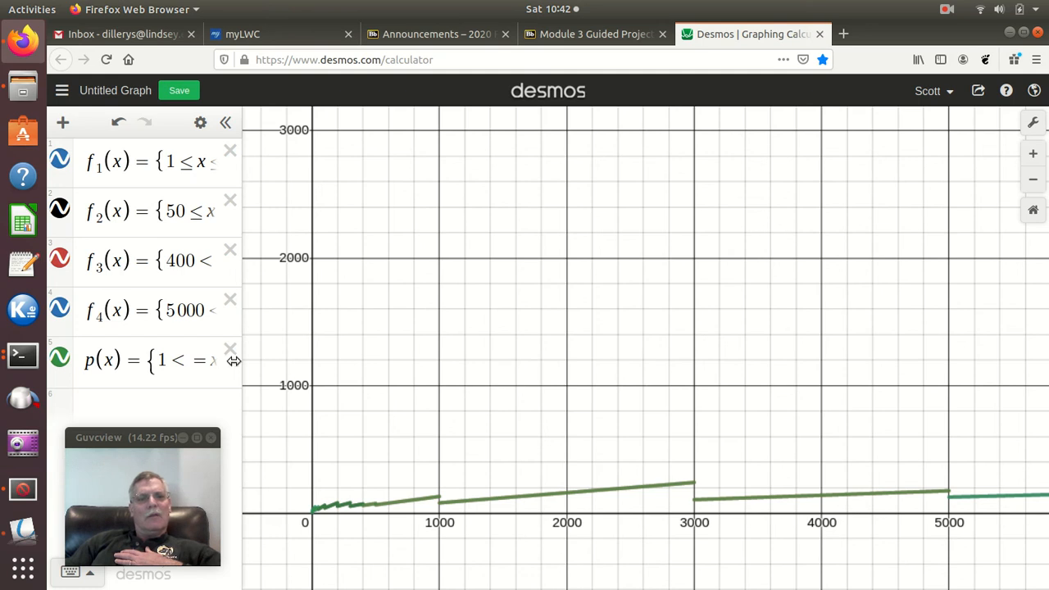
Examine the pieces of p(x) beyond x = 5000, out to about x = 23000
scroll(596, 510, down, 5)
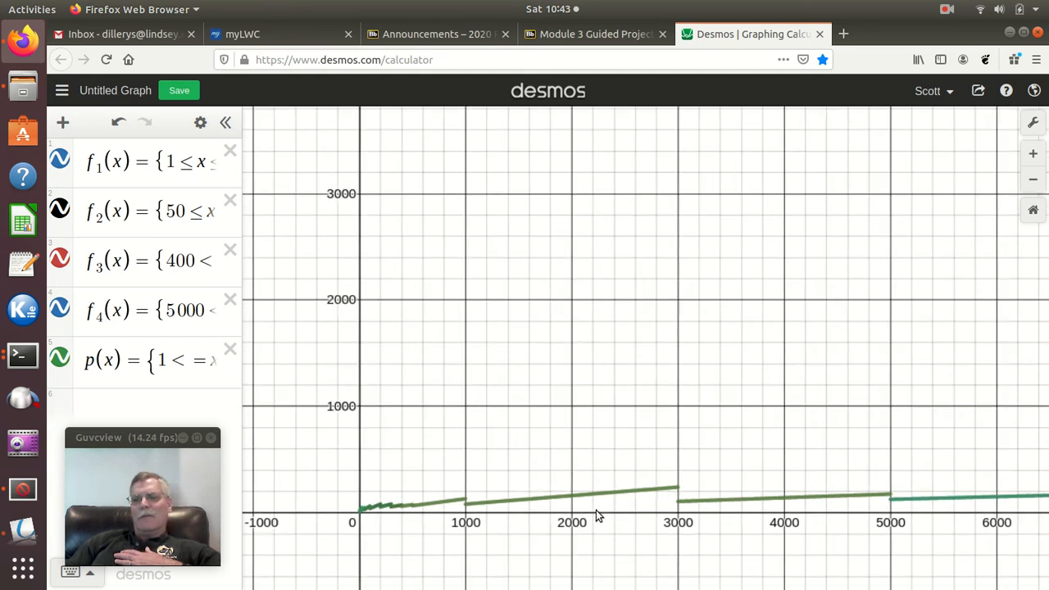
drag(589, 539, 438, 549)
scroll(450, 534, down, 3)
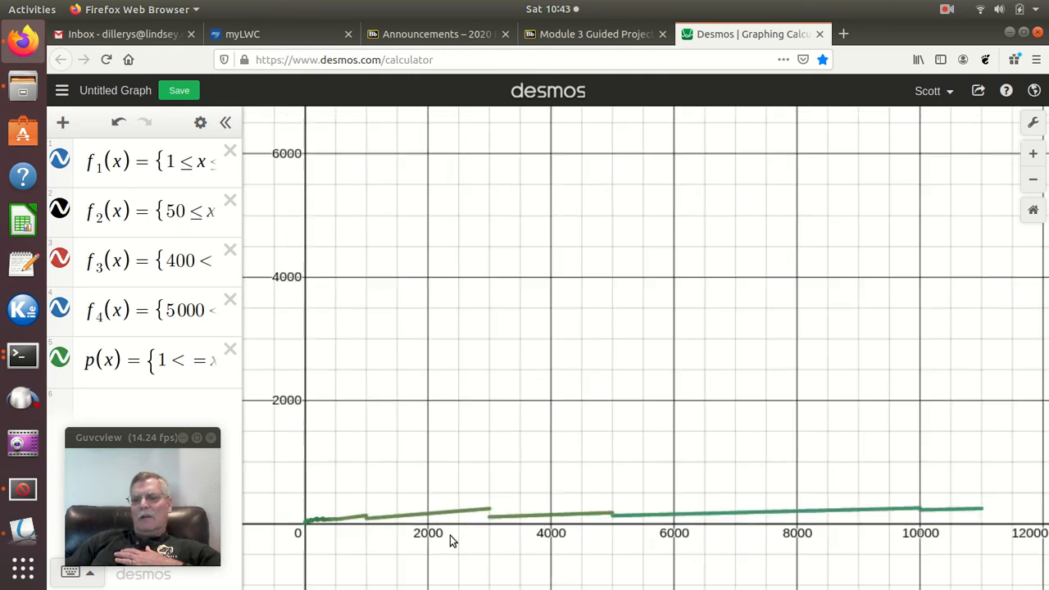
scroll(506, 534, down, 1)
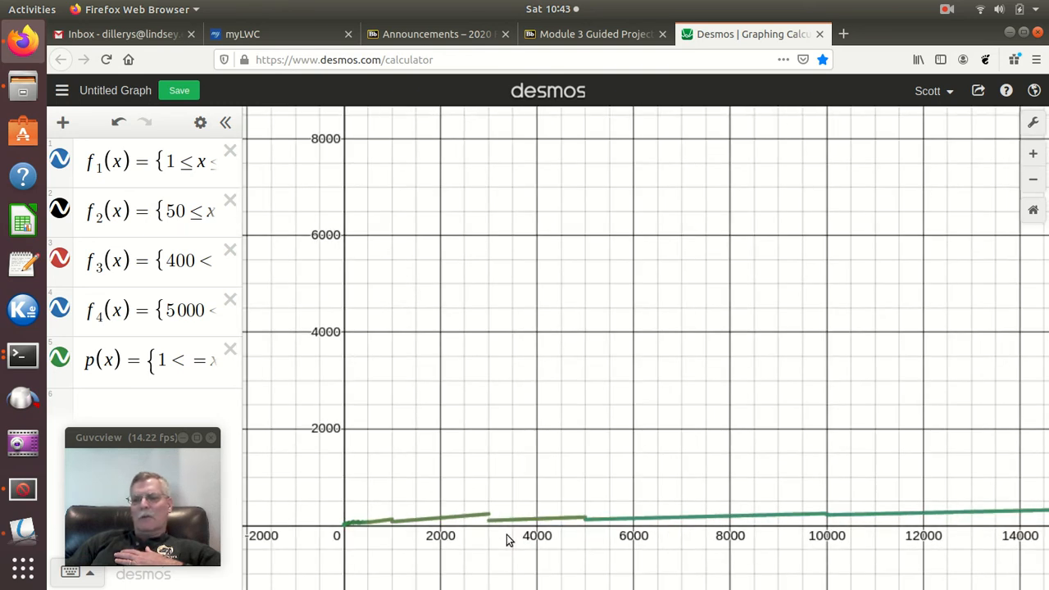
drag(527, 566, 449, 565)
scroll(455, 561, down, 2)
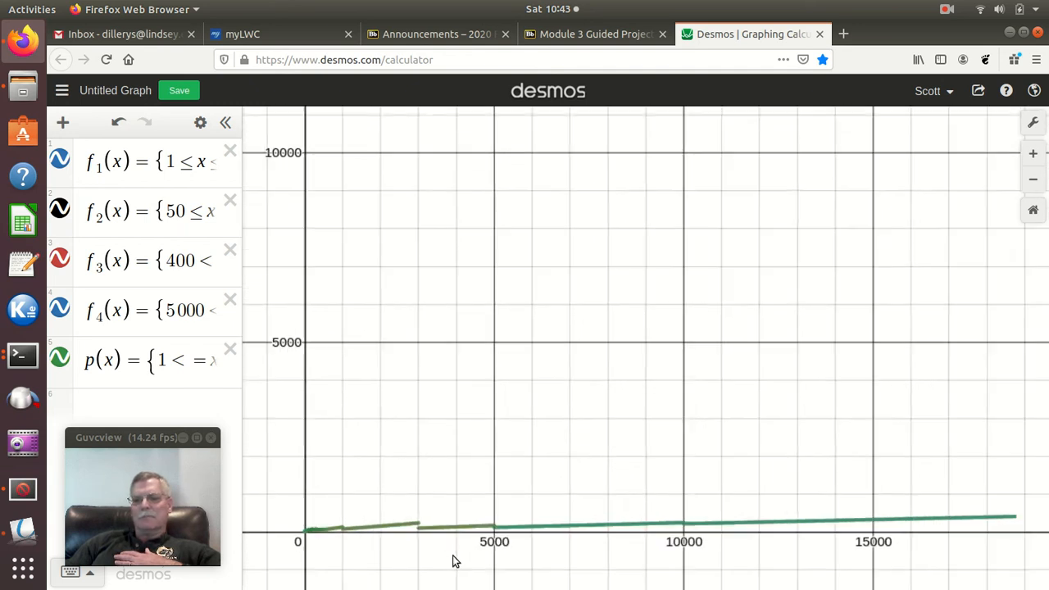
scroll(456, 561, down, 1)
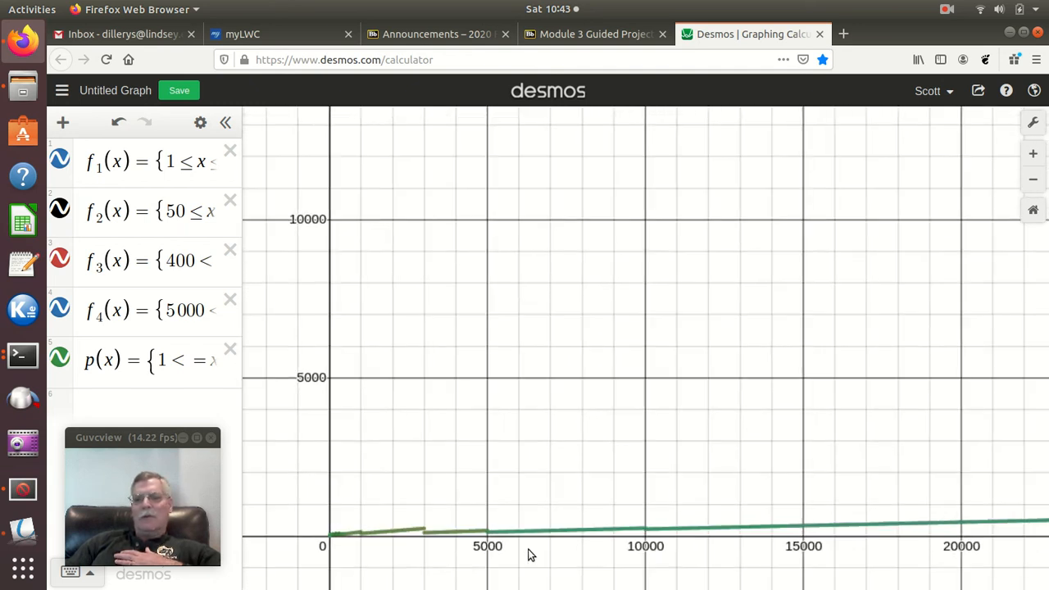
drag(393, 564, 367, 566)
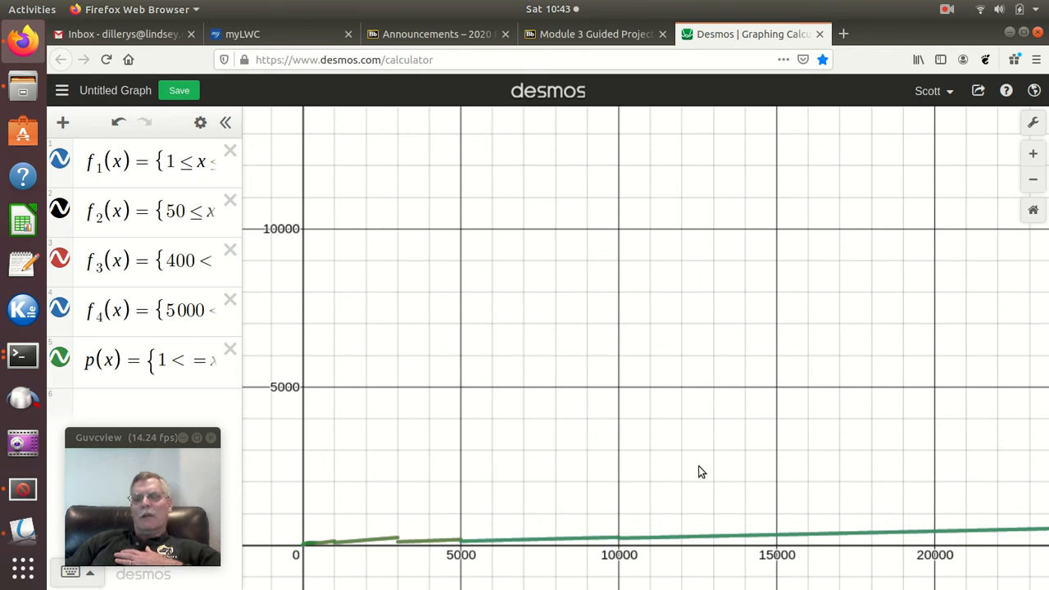
Set the graph's y-axis range from -100 to 1000
click(1033, 123)
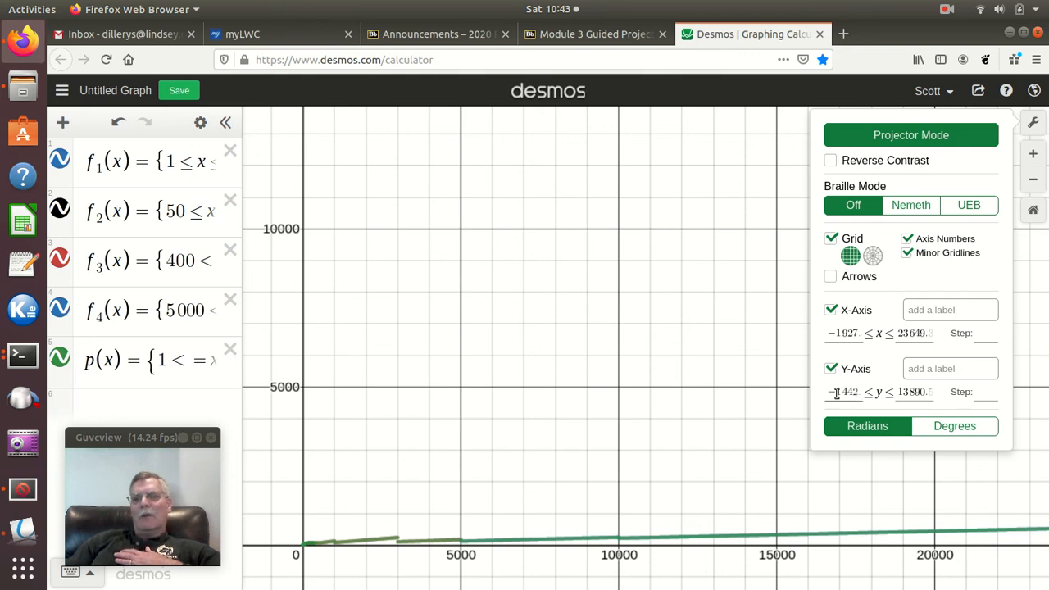
drag(841, 391, 867, 391)
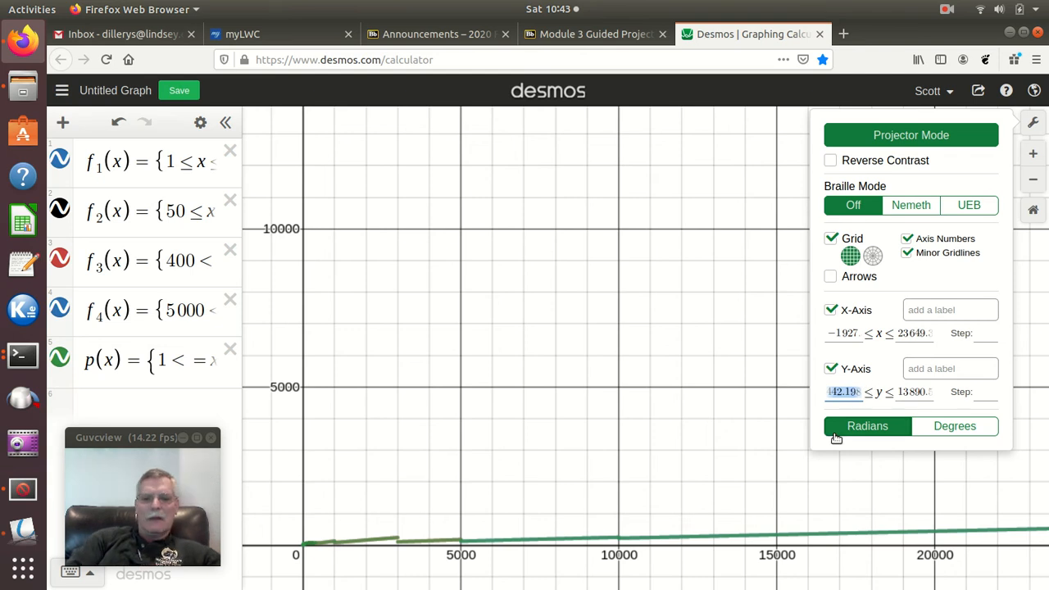
text(-10)
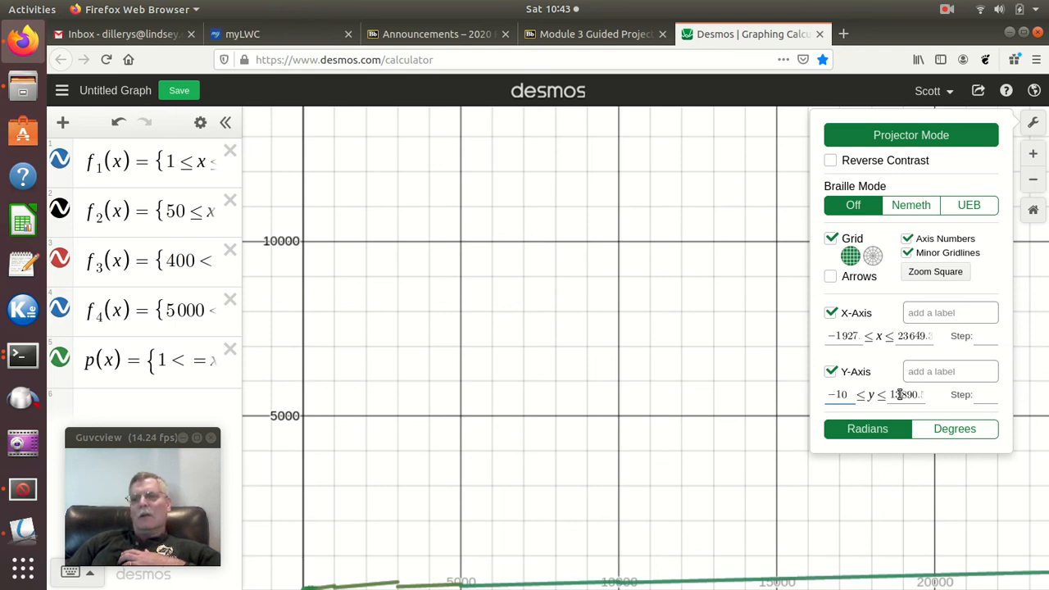
drag(891, 396, 945, 401)
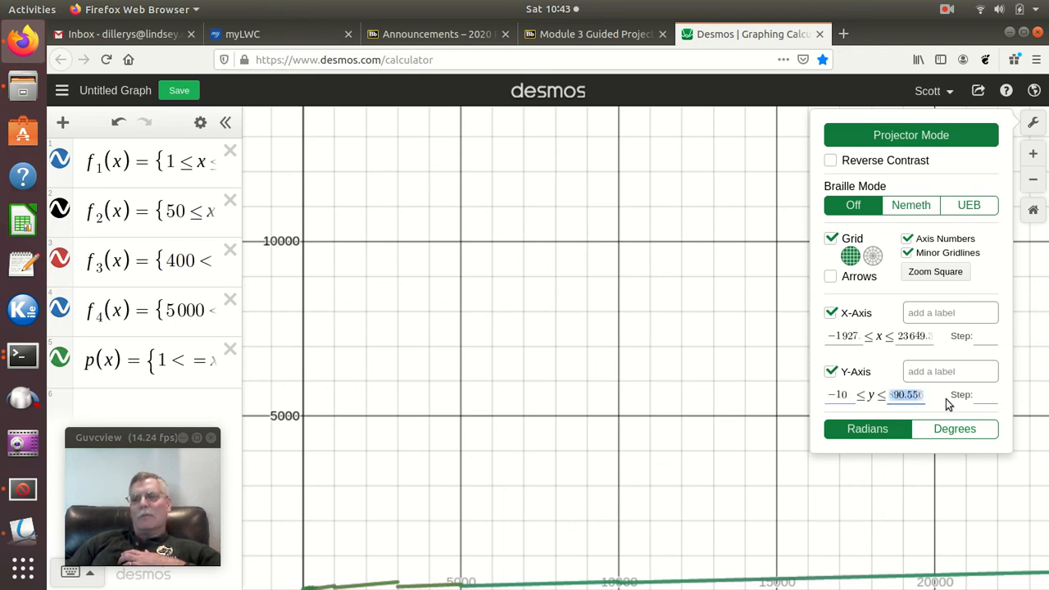
text(1)
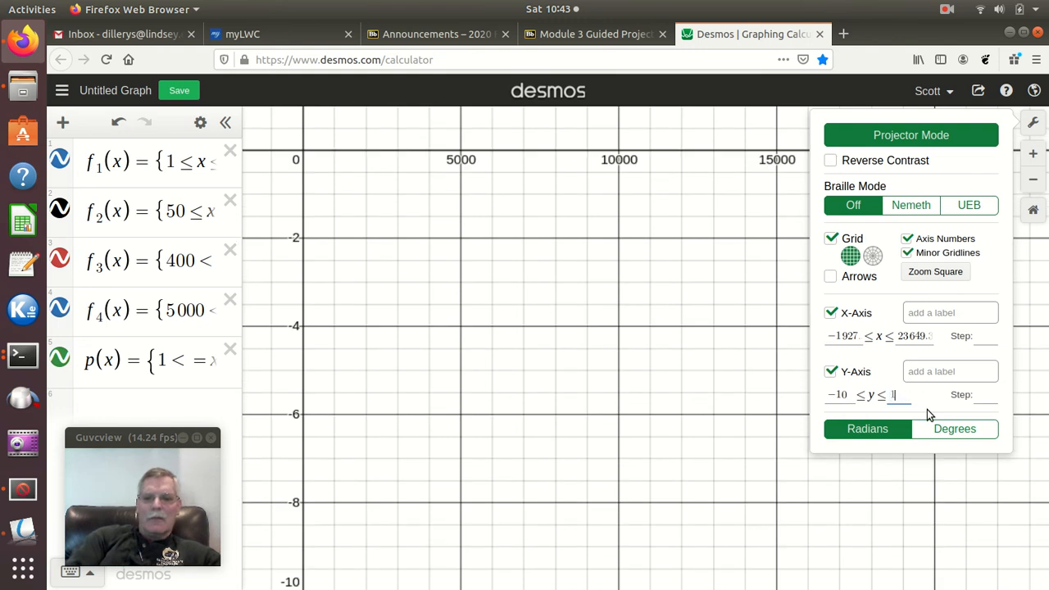
text(000)
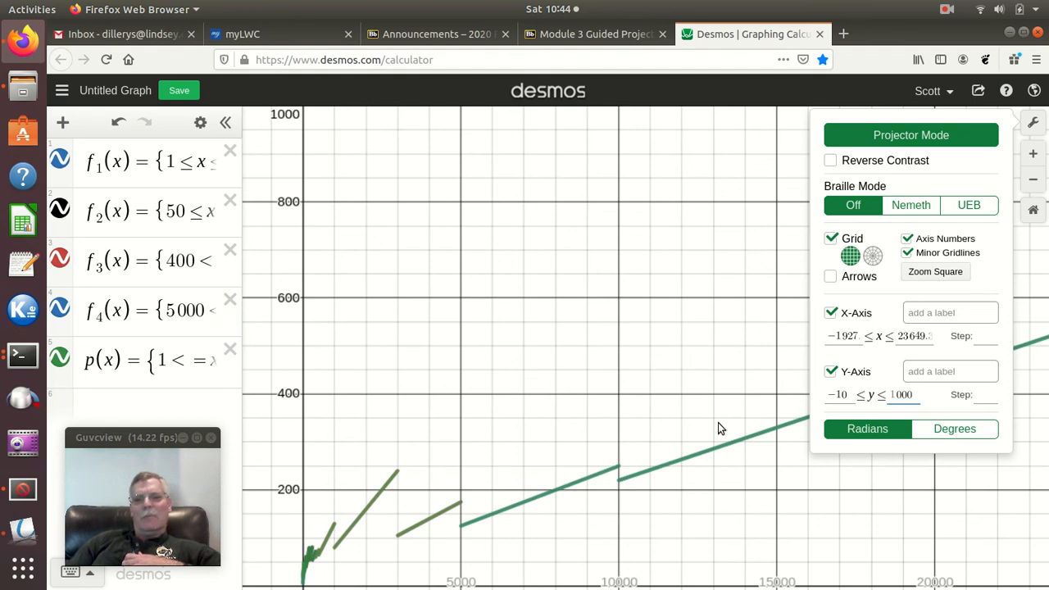
click(846, 395)
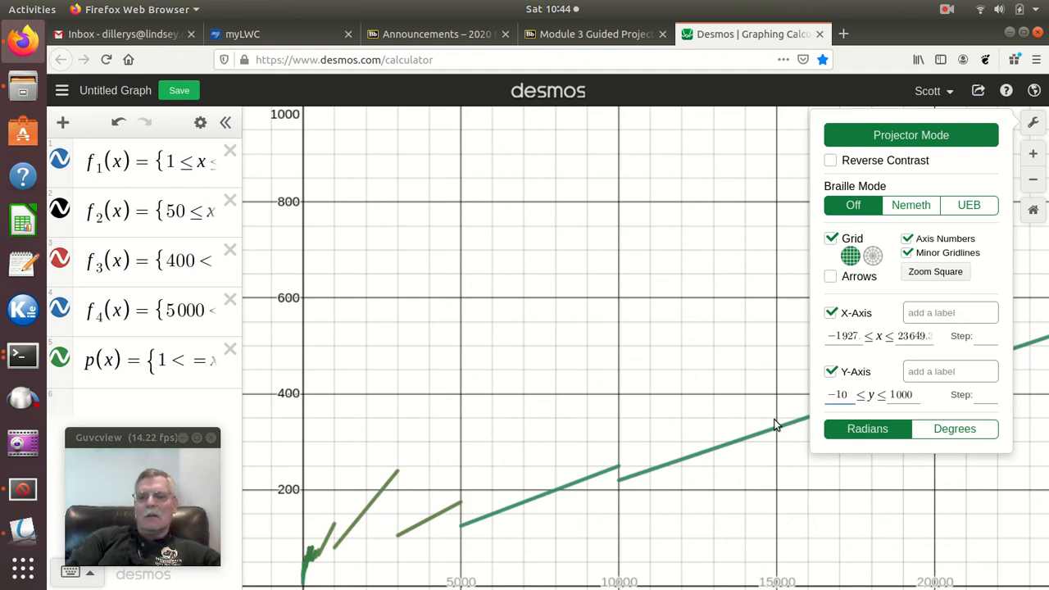
text(0)
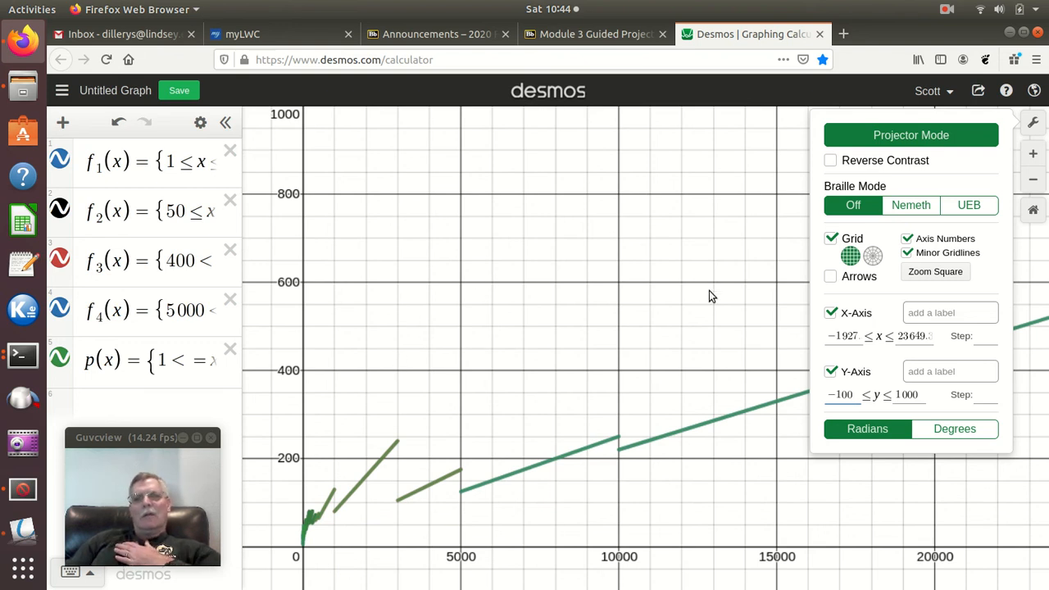
click(693, 311)
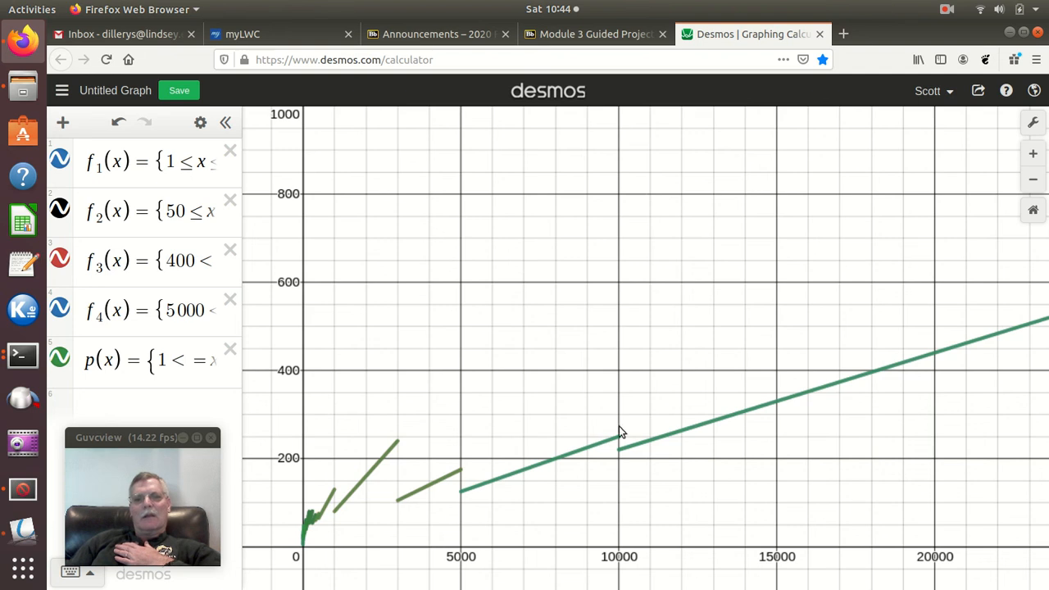
Examine the larger pieces of p(x), including the jump at x = 50000, out to about x = 68000
scroll(614, 401, down, 2)
drag(603, 409, 539, 459)
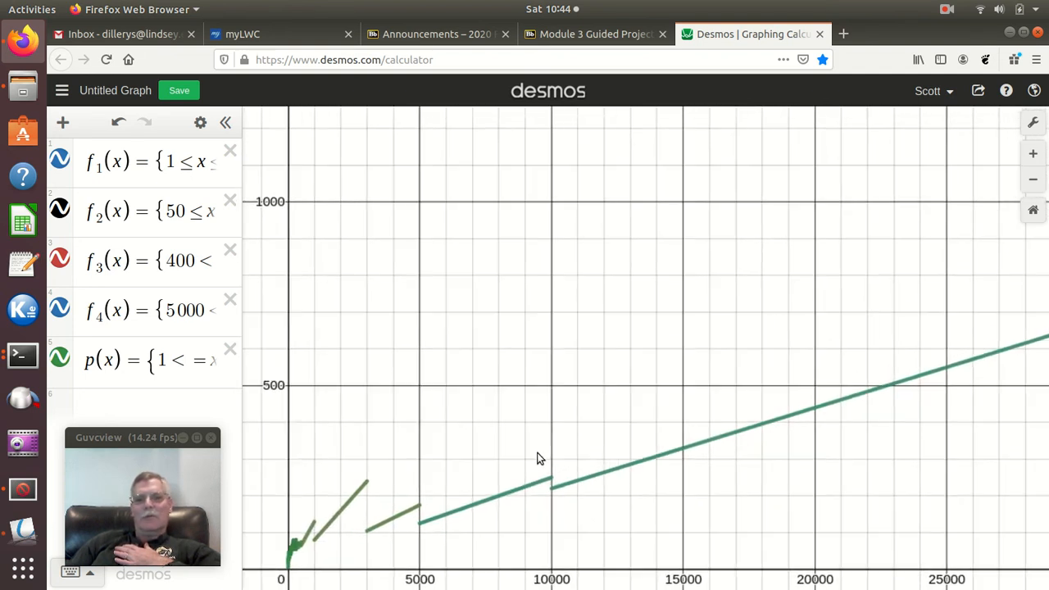
scroll(545, 443, down, 3)
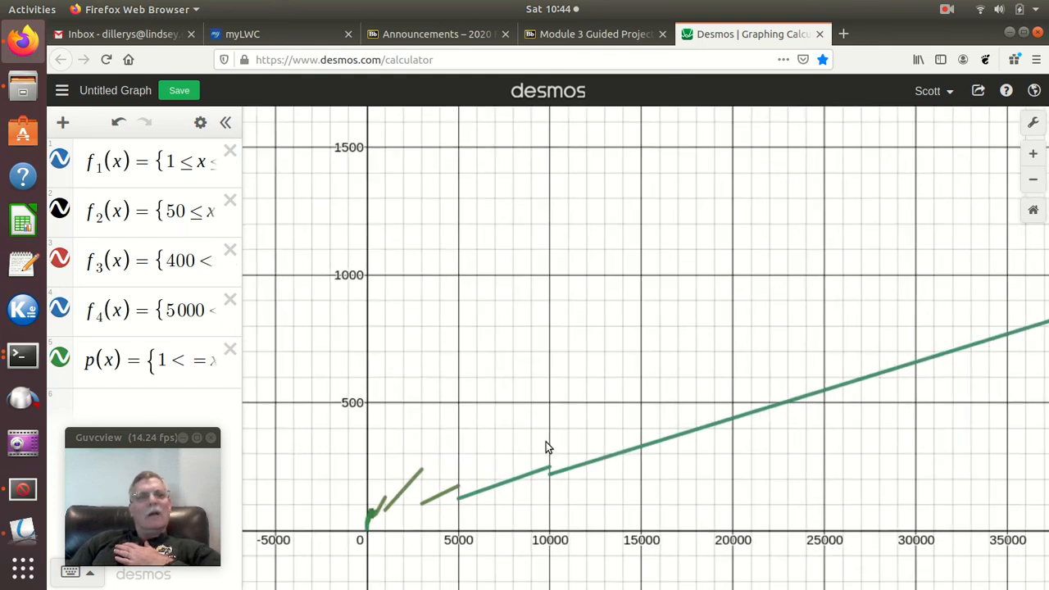
scroll(546, 441, down, 1)
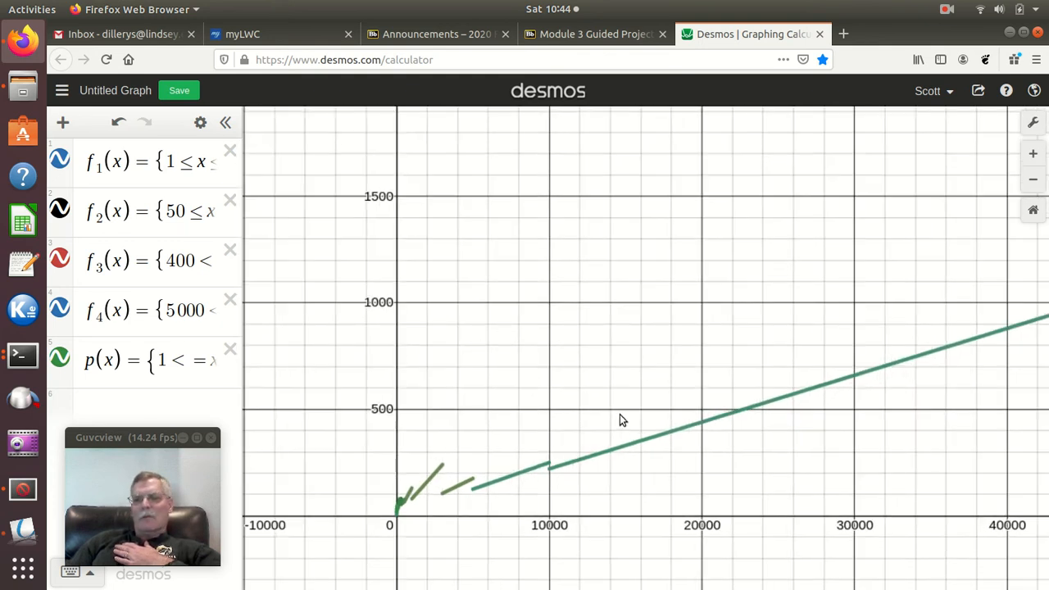
scroll(619, 414, down, 4)
drag(567, 424, 394, 494)
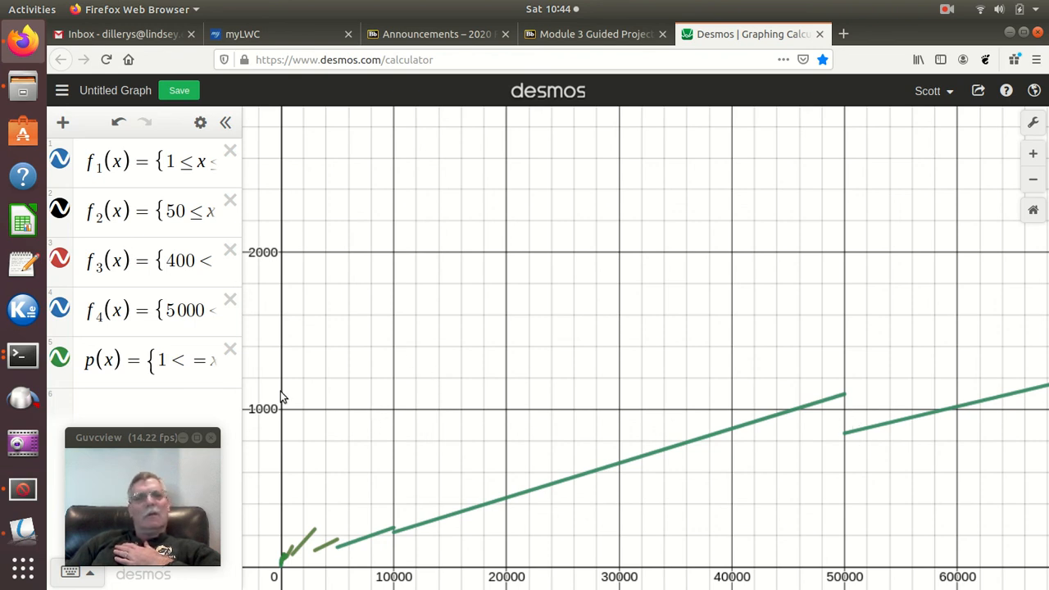
Hide the graphs of f_1(x) through f_4(x) so only p(x) is plotted, and select the p(x) expression
click(59, 361)
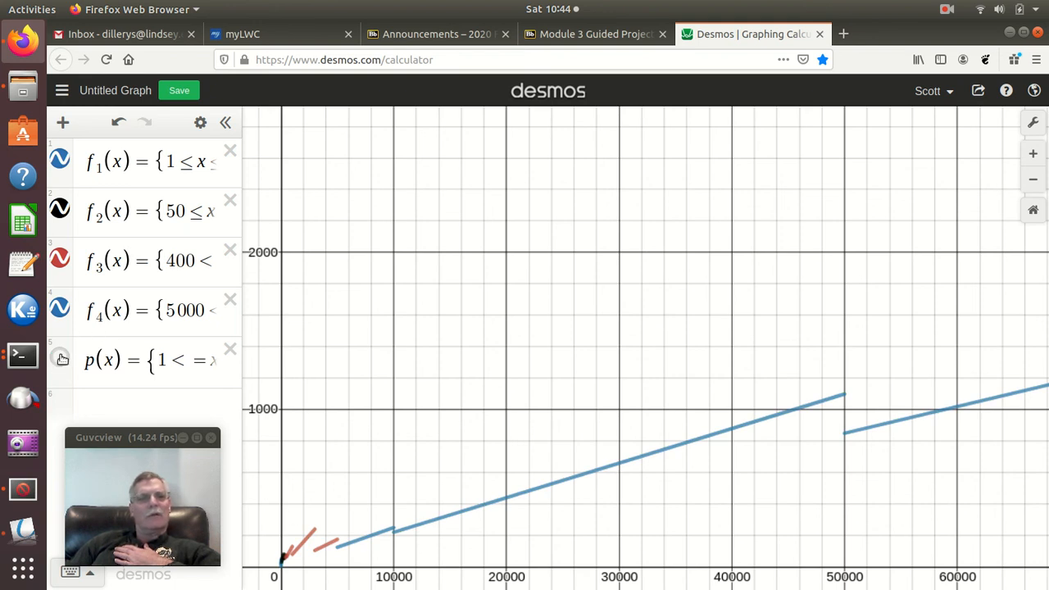
click(62, 358)
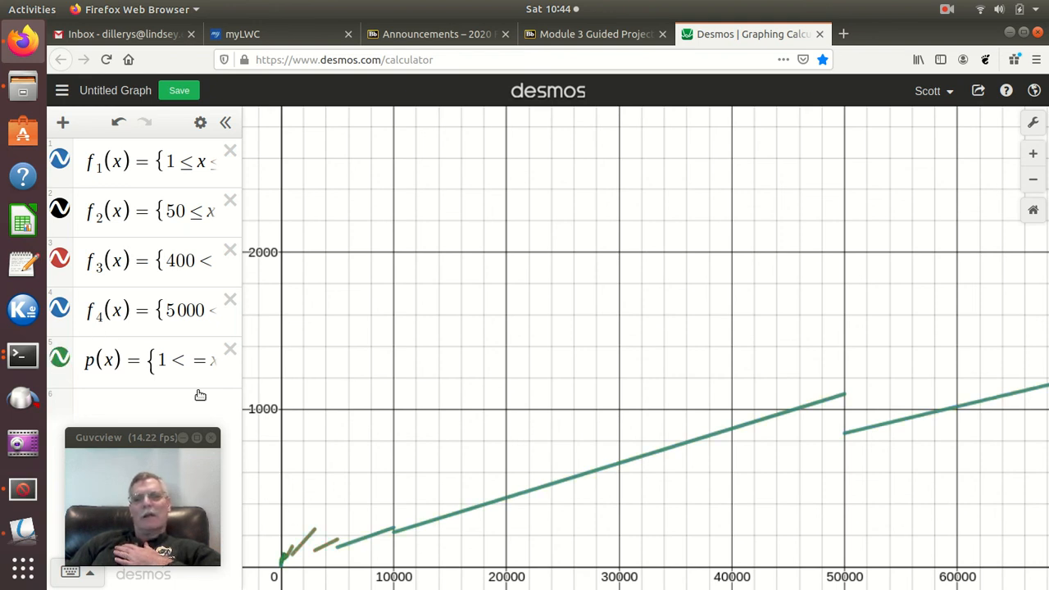
click(59, 160)
click(62, 213)
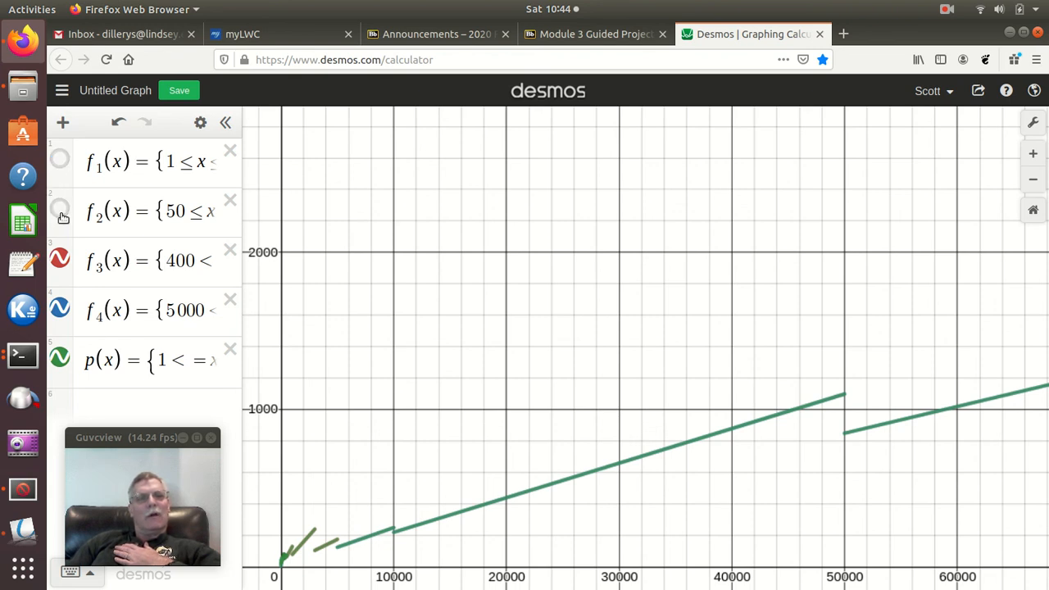
click(59, 260)
click(59, 307)
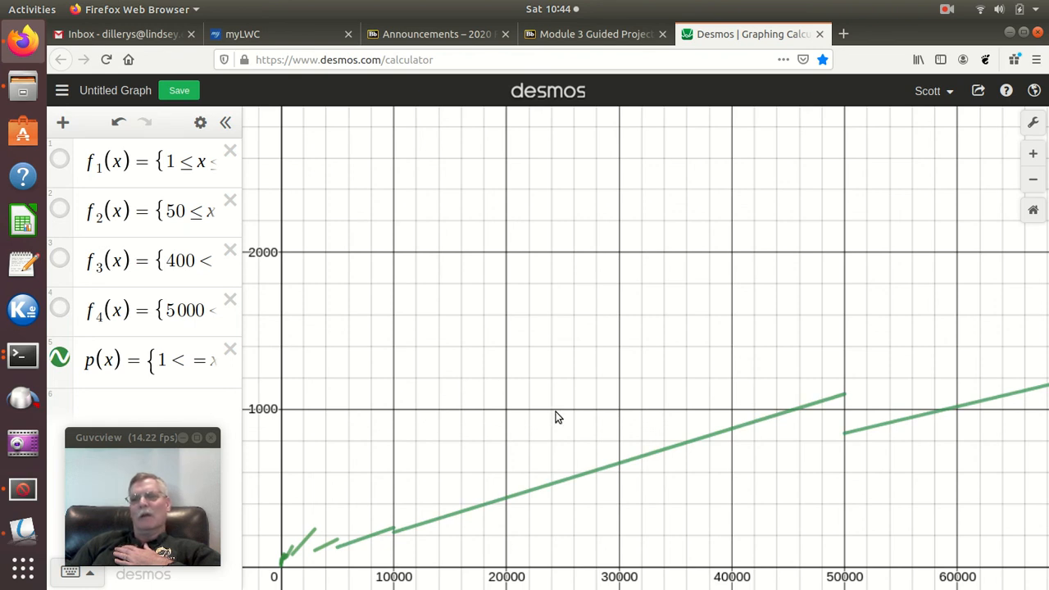
click(141, 366)
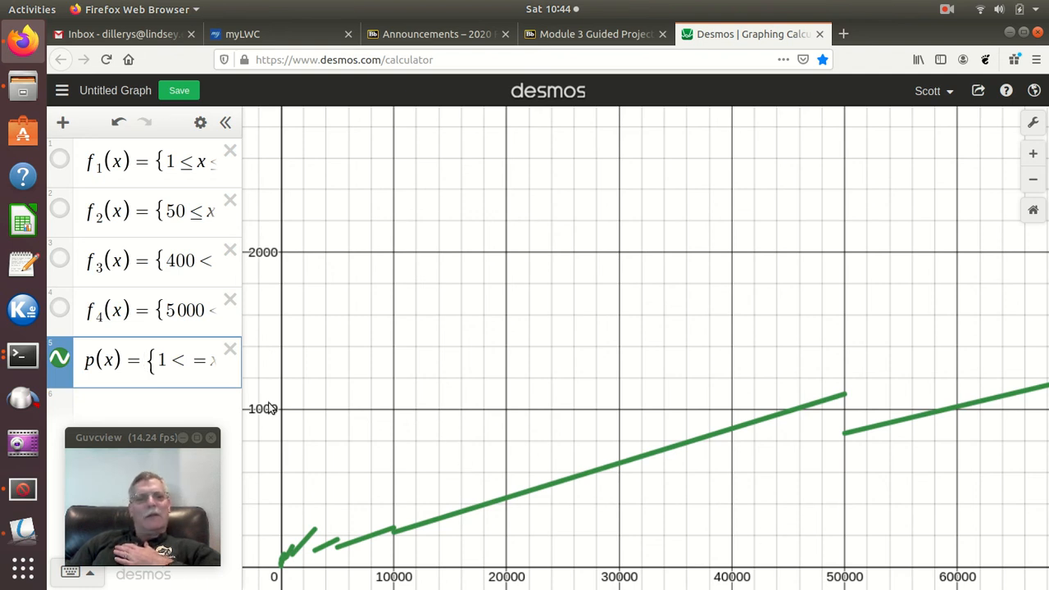
Switch to Proj3.pdf in Okular and review the definitions of p(x), P(n) and f4(n) in Tasks 1.6 and 1.7
click(22, 510)
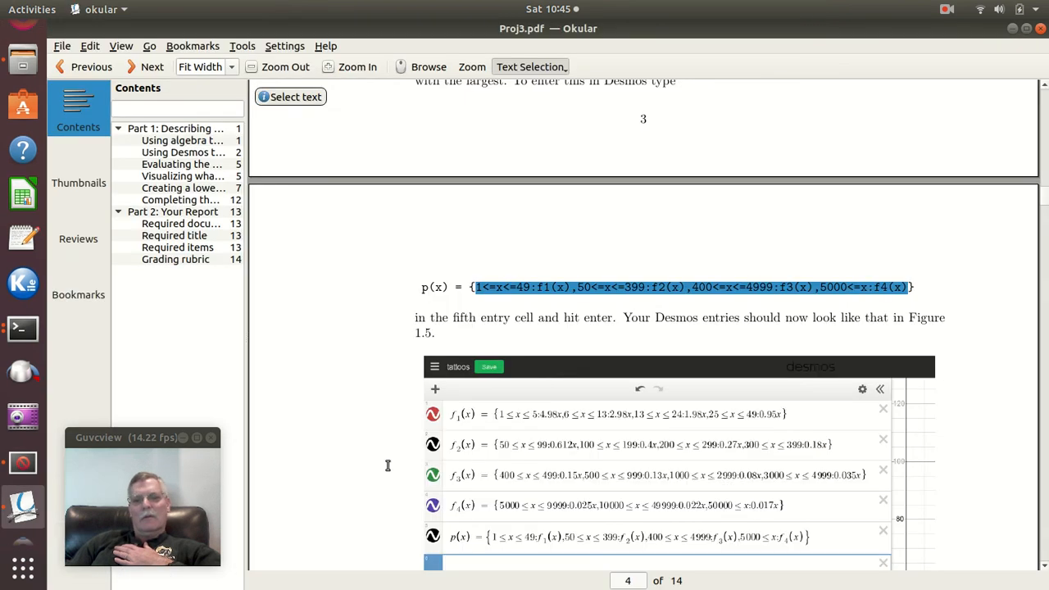
scroll(424, 462, down, 1)
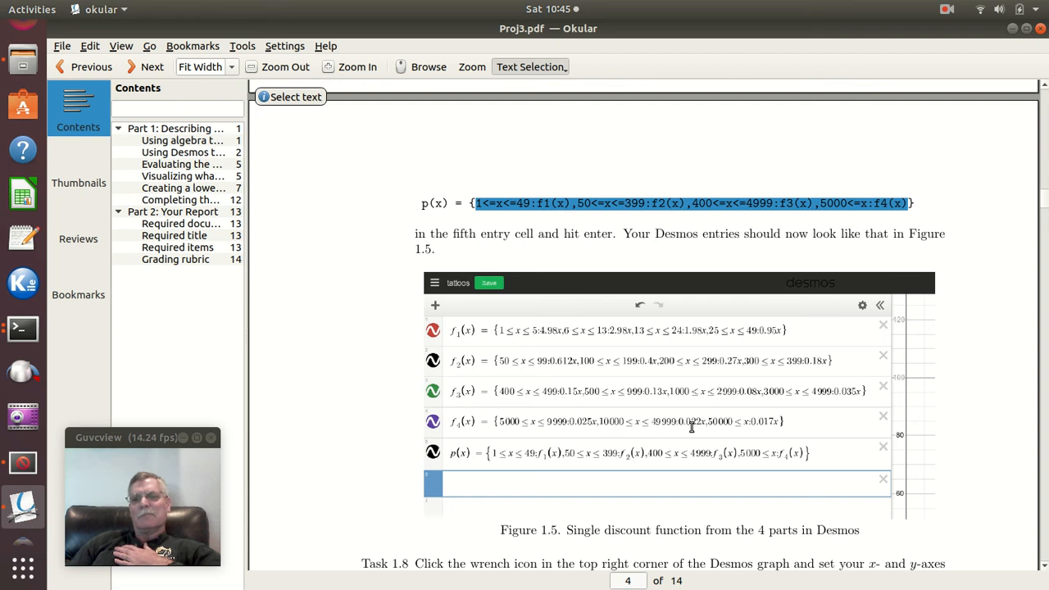
scroll(691, 426, up, 4)
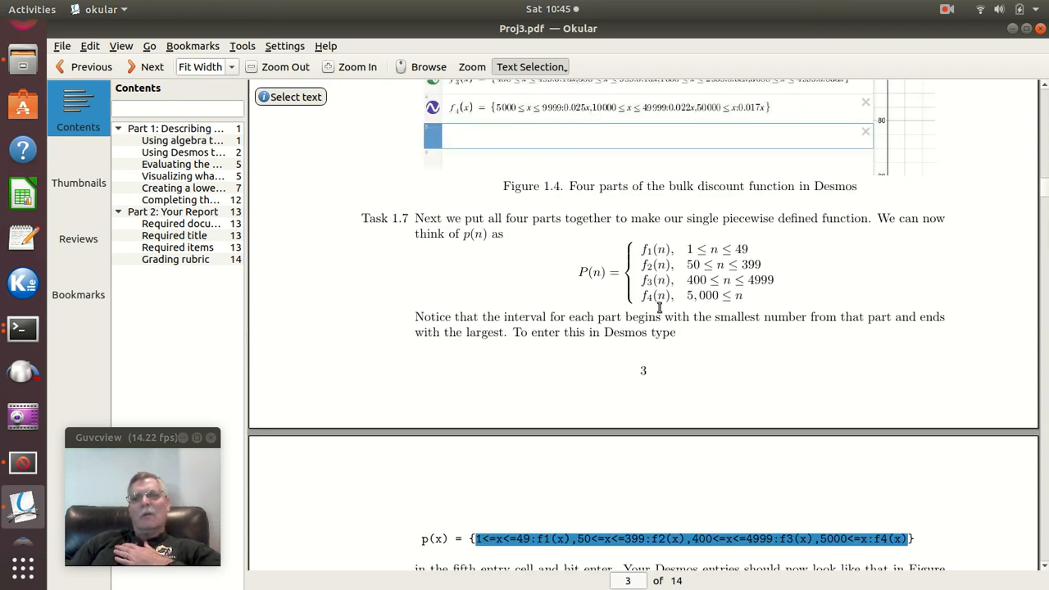
scroll(524, 321, up, 2)
scroll(524, 321, up, 4)
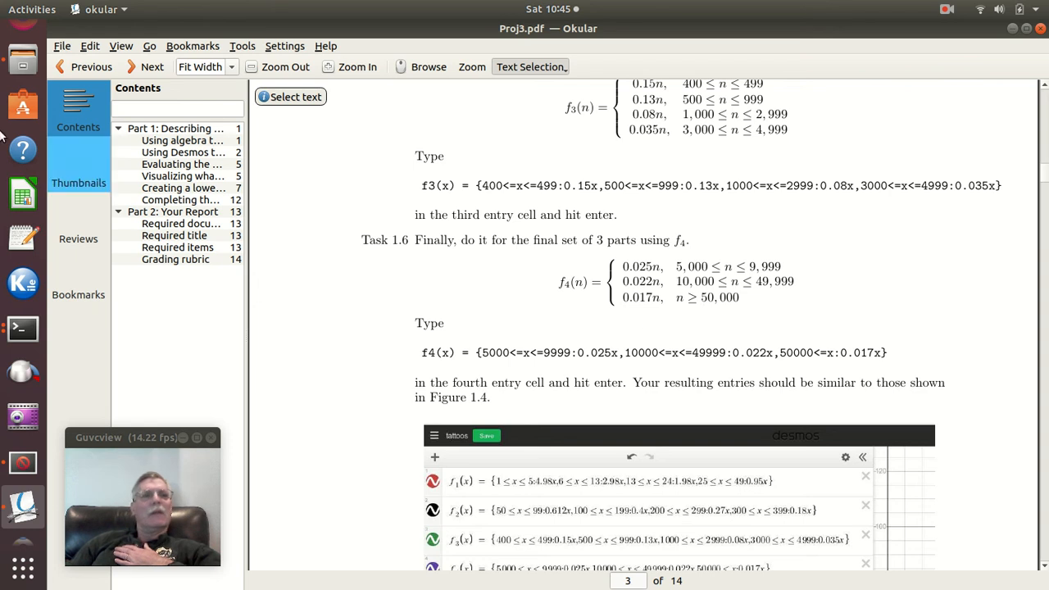
Return to Desmos in Firefox, set the y-axis upper limit to 1300, and select the p(x) expression
click(22, 43)
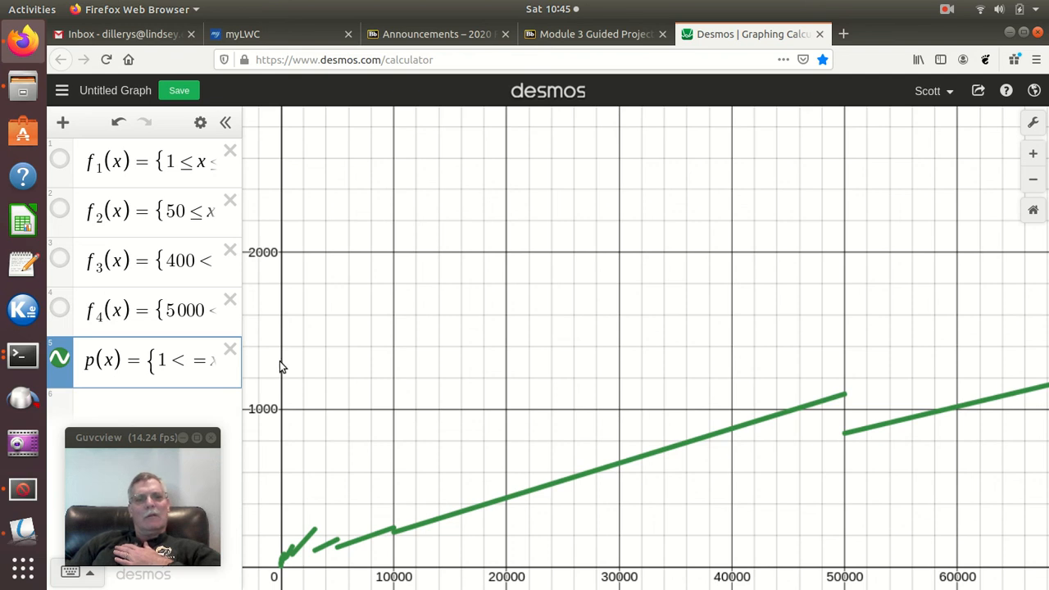
click(1032, 122)
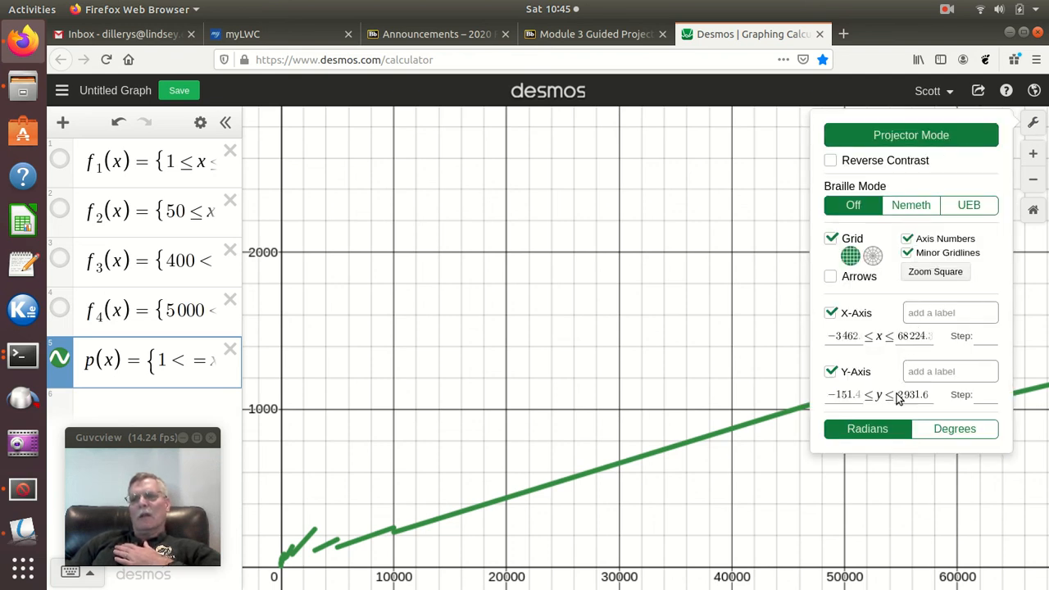
drag(898, 396, 931, 398)
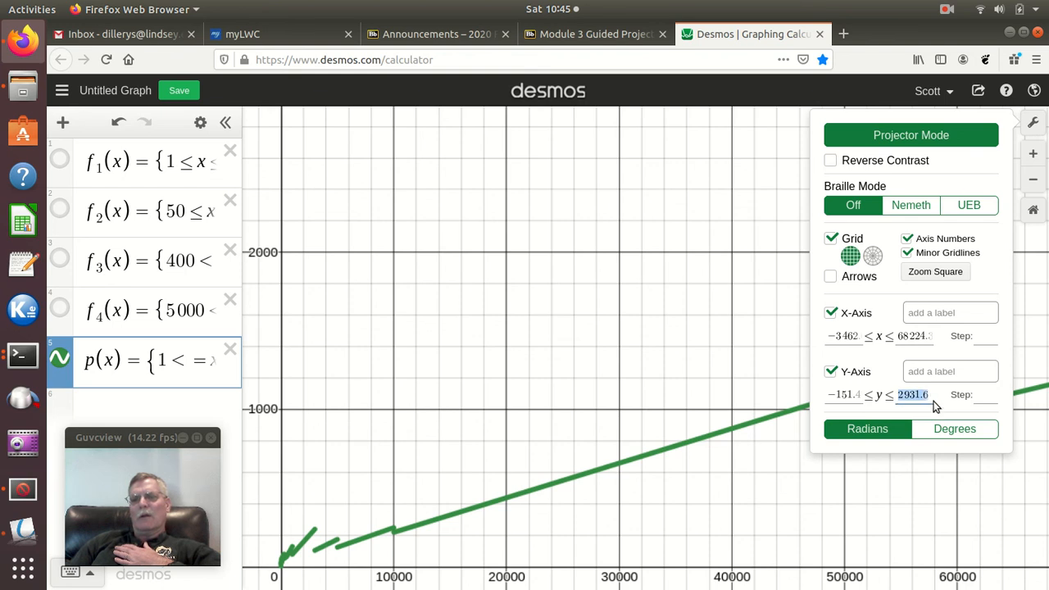
text(13)
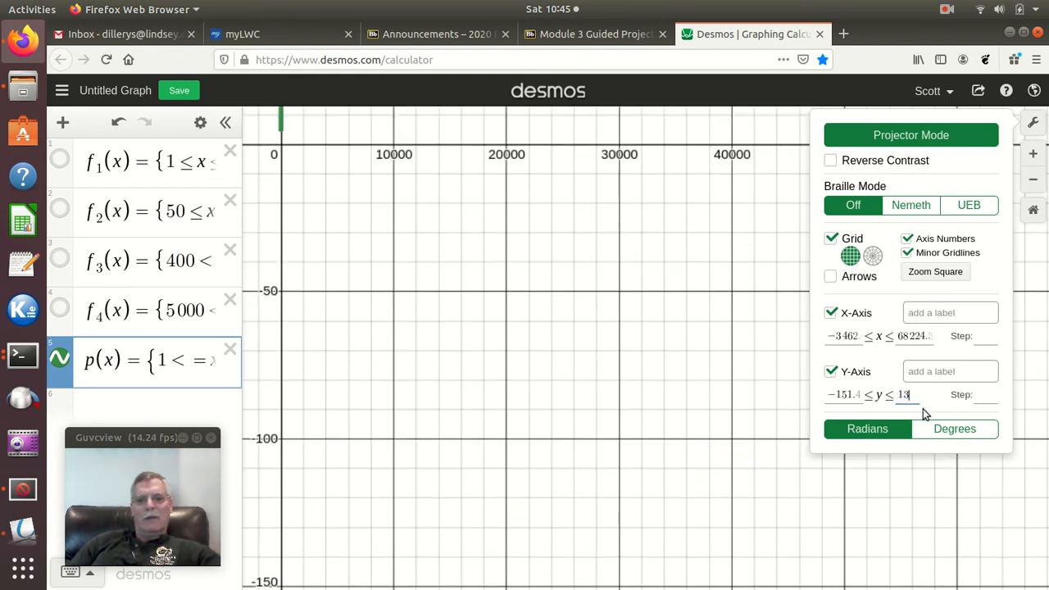
text(00)
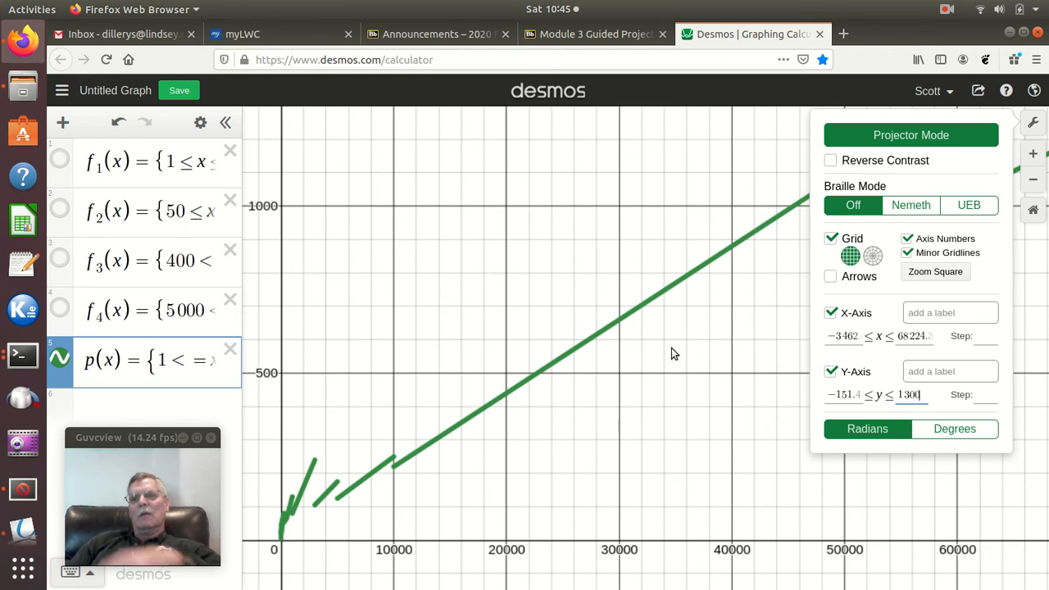
click(573, 307)
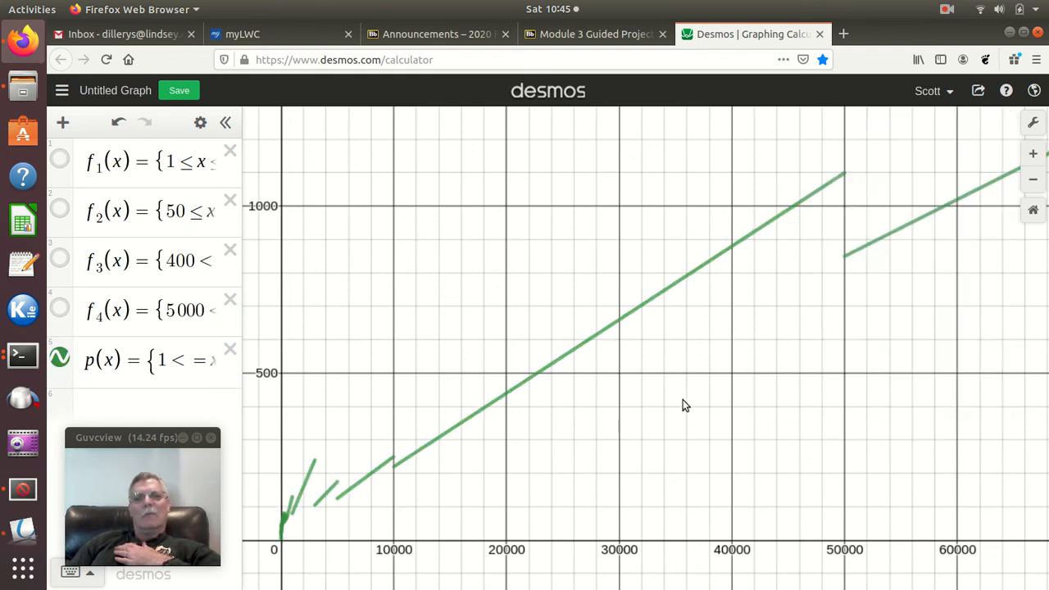
click(164, 360)
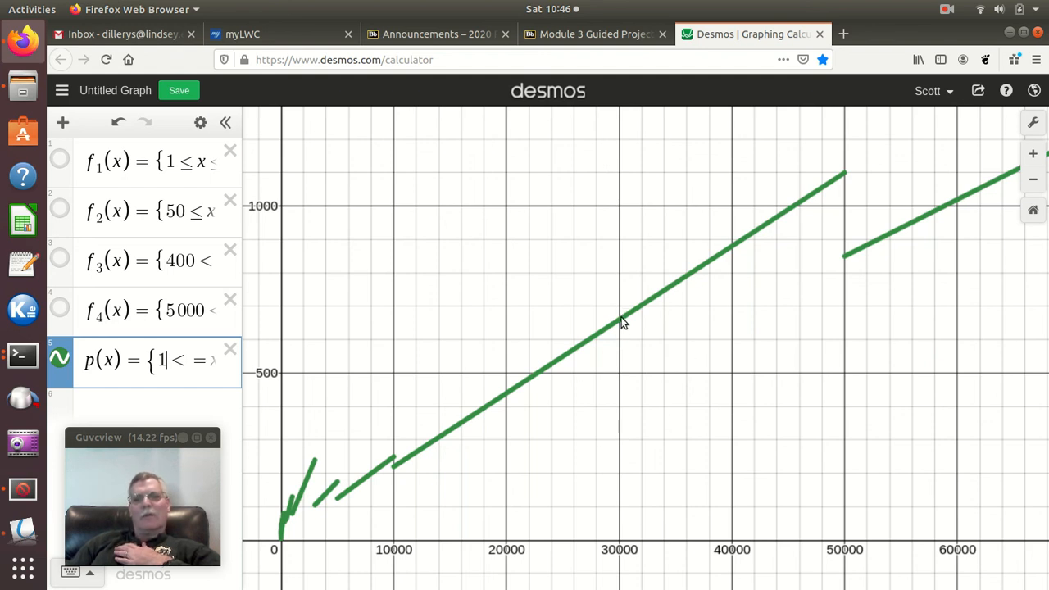
Evaluate p(20000) in a temporary expression to check it against the p(x) graph, and delete that expression
click(128, 409)
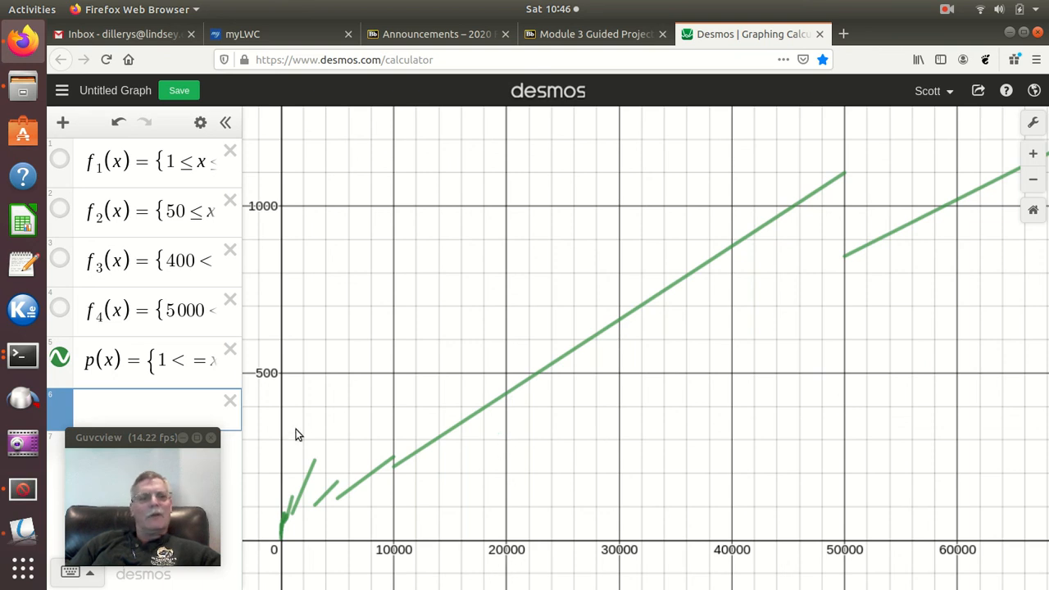
text(p()
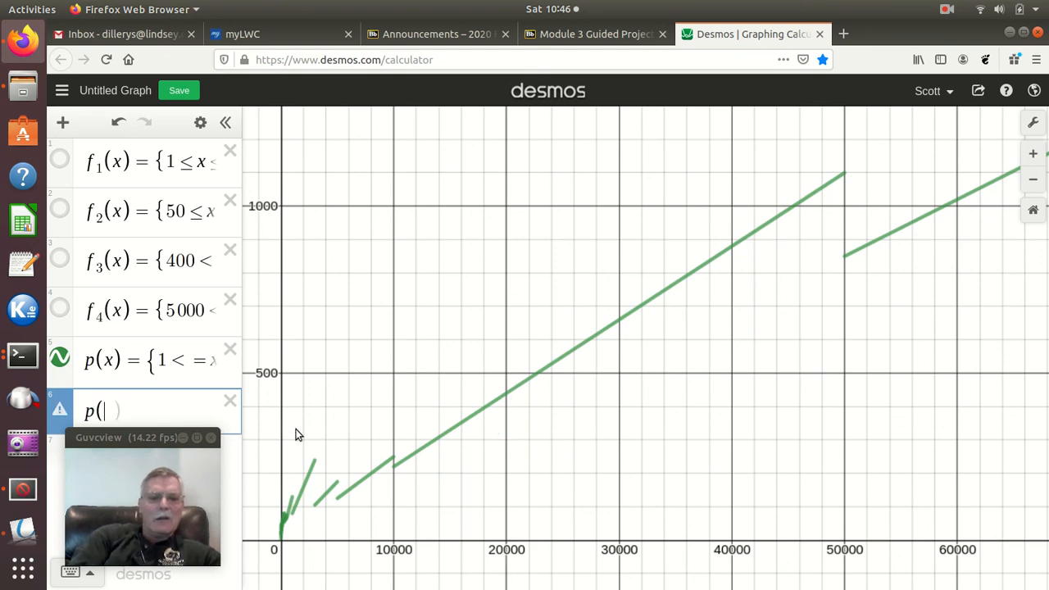
text(20000)
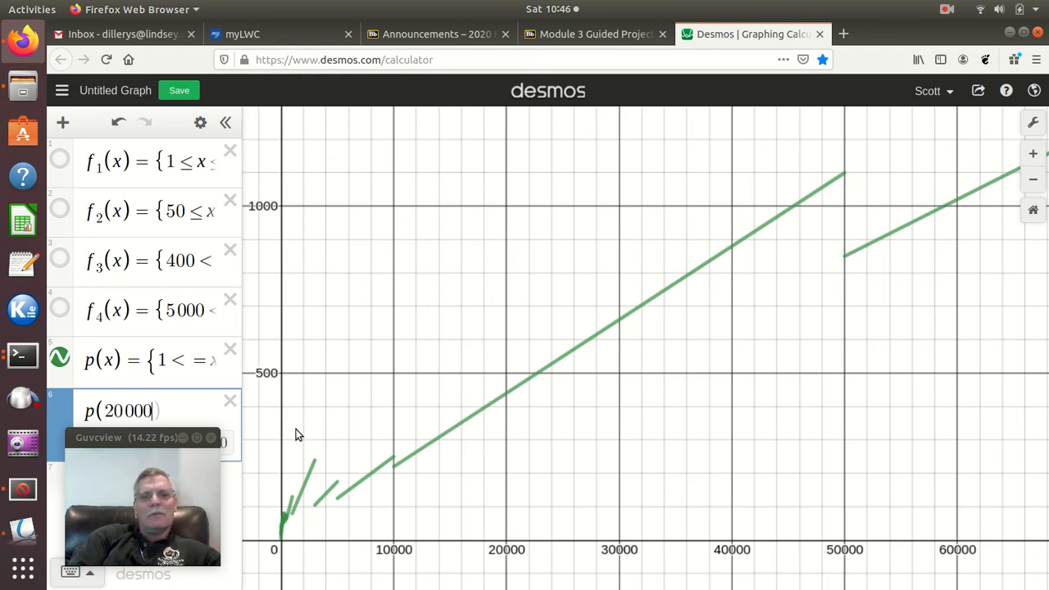
text())
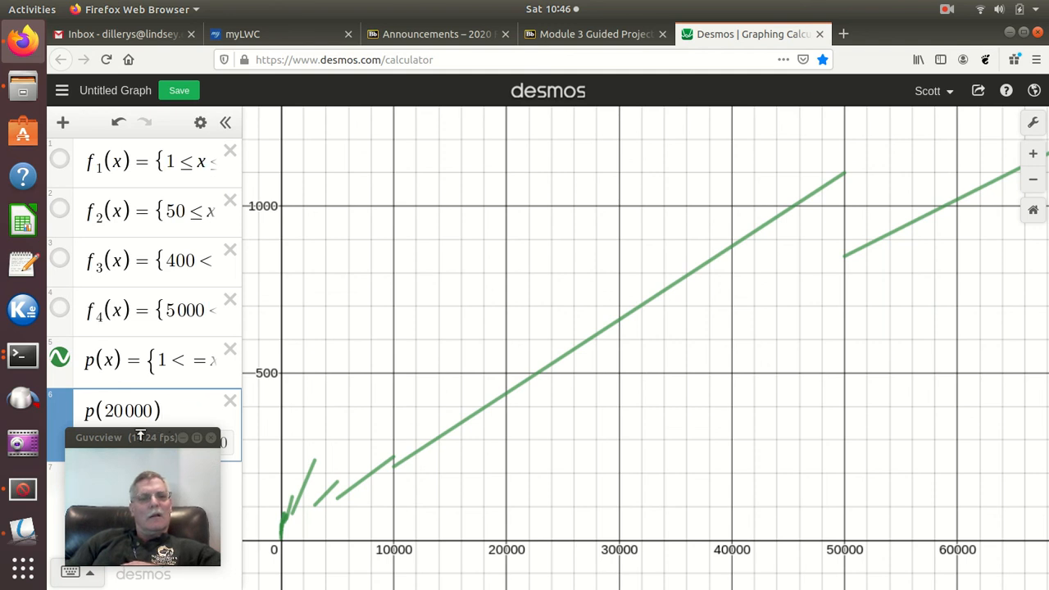
drag(121, 438, 973, 426)
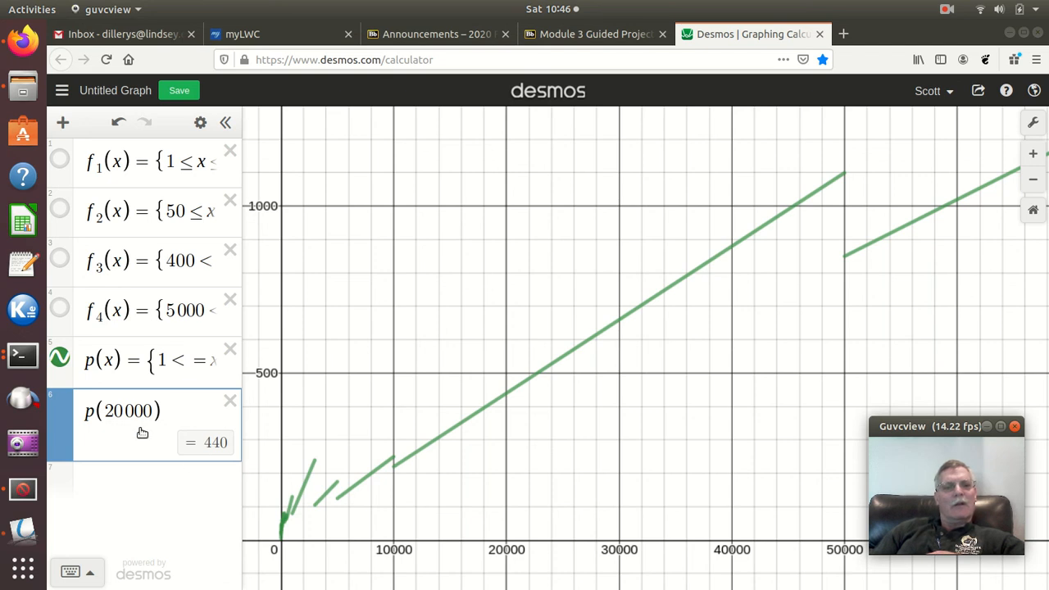
click(506, 395)
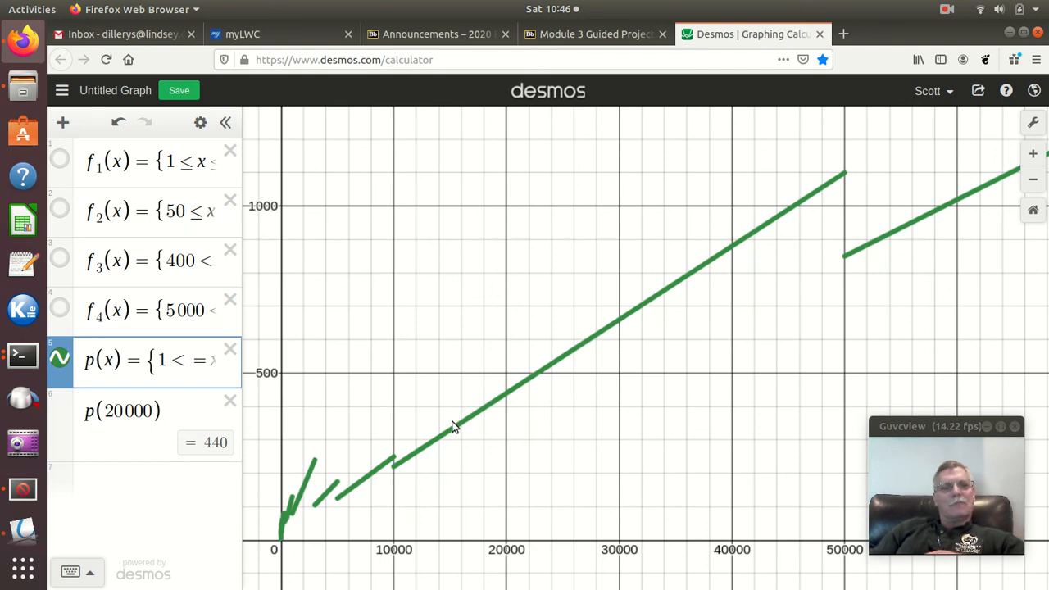
click(230, 400)
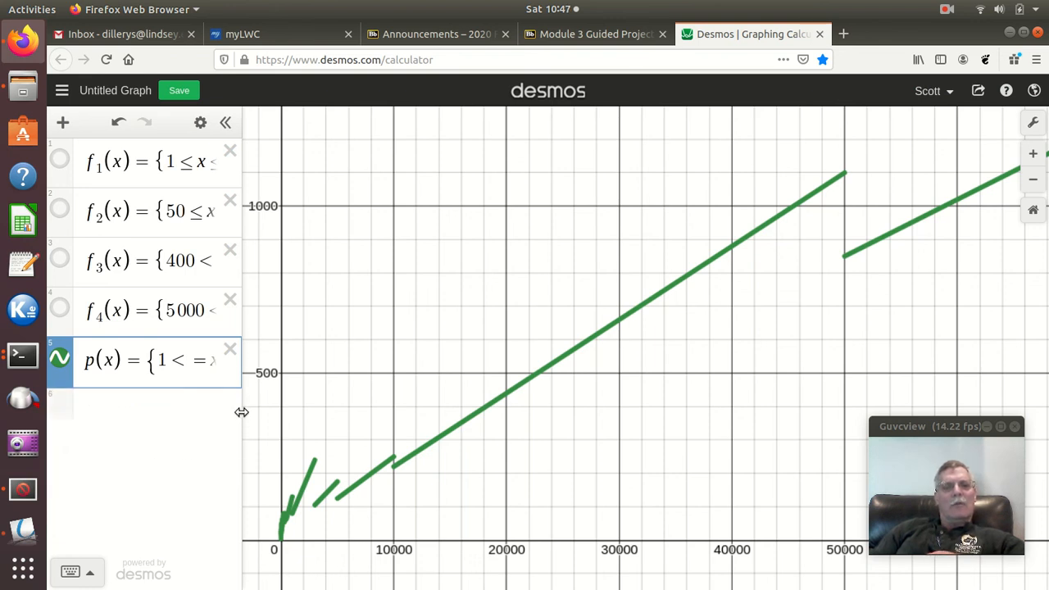
Widen the expression list and rewrite the first condition of p(x) with proper inequality symbols as 1 ≤ x ≤ 49
drag(242, 412, 701, 391)
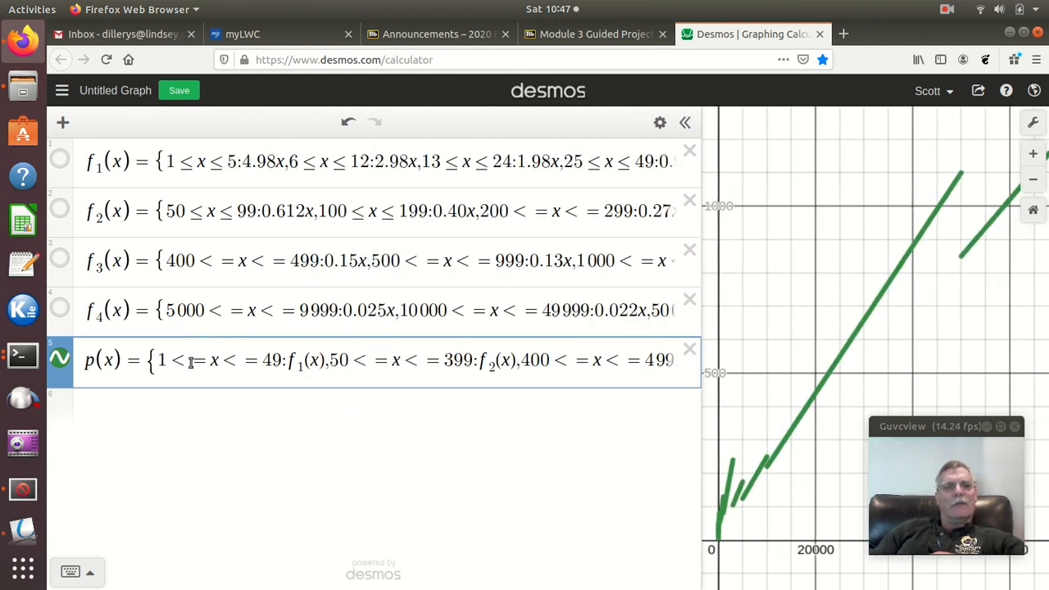
click(189, 363)
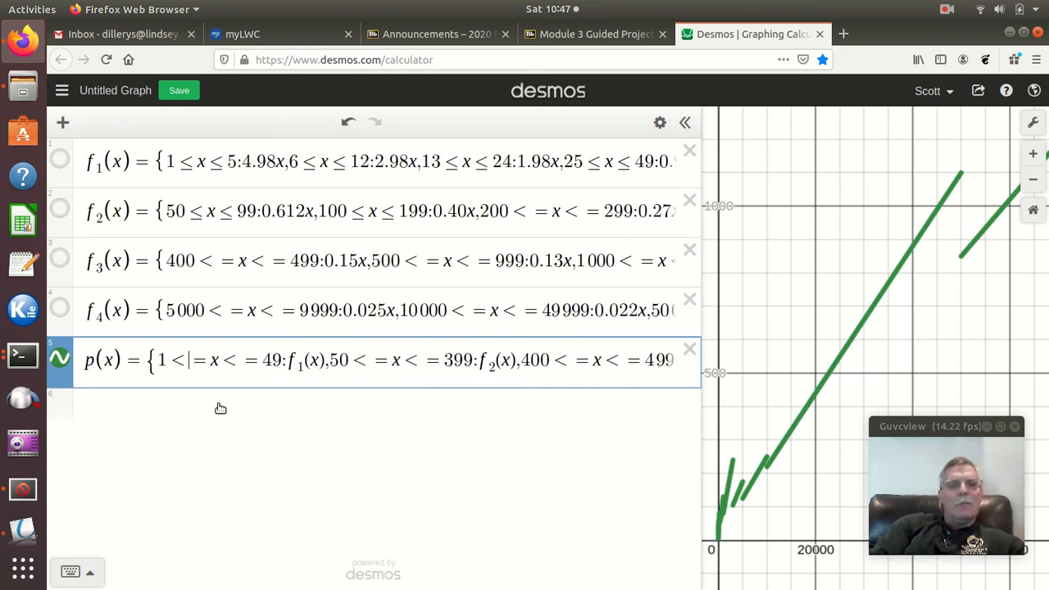
key(Delete)
text(=)
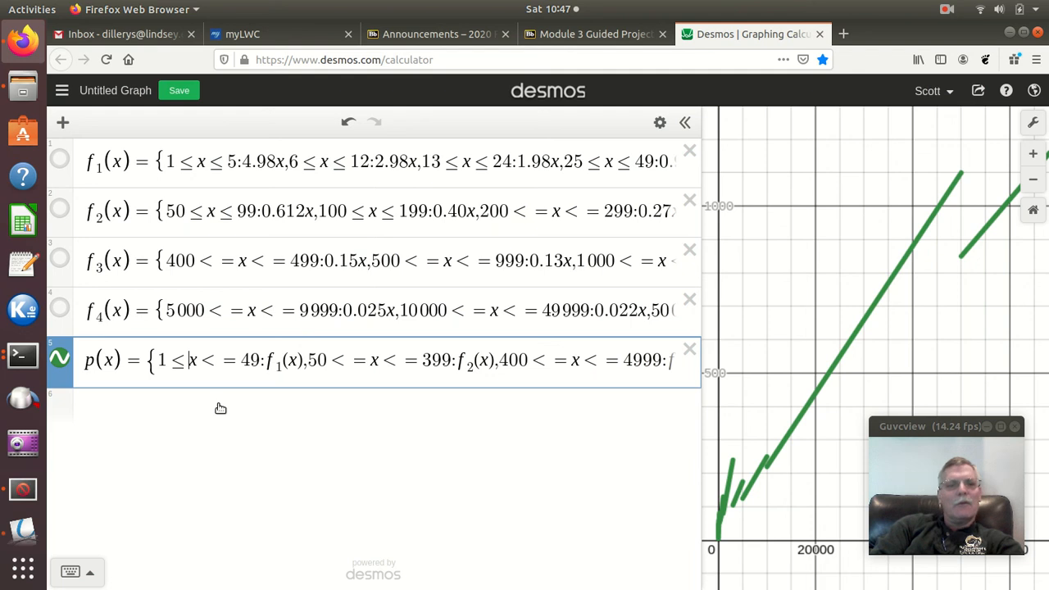
key(Right)
key(Right)
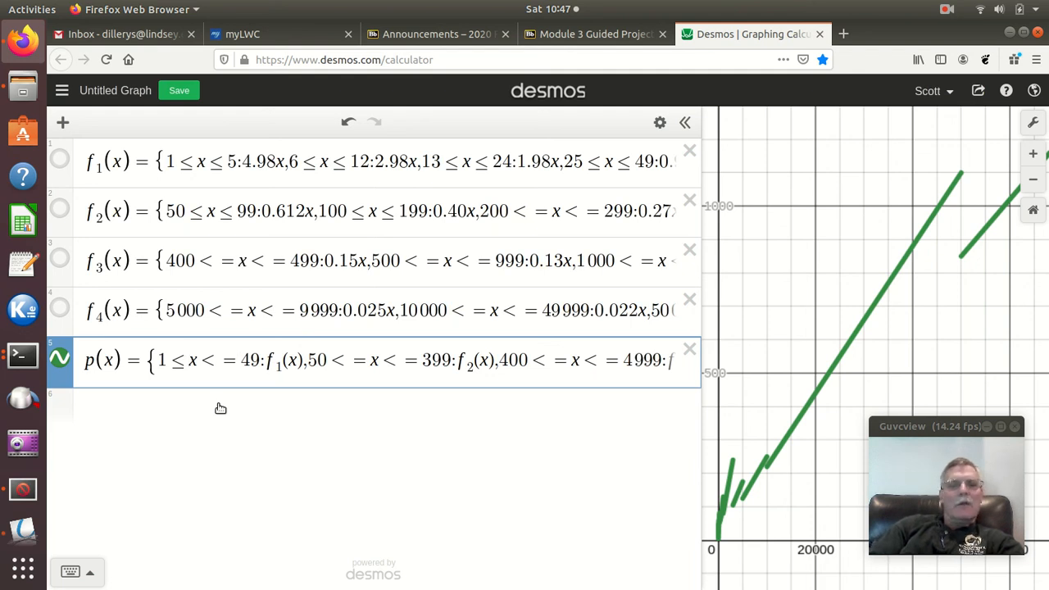
key(Delete)
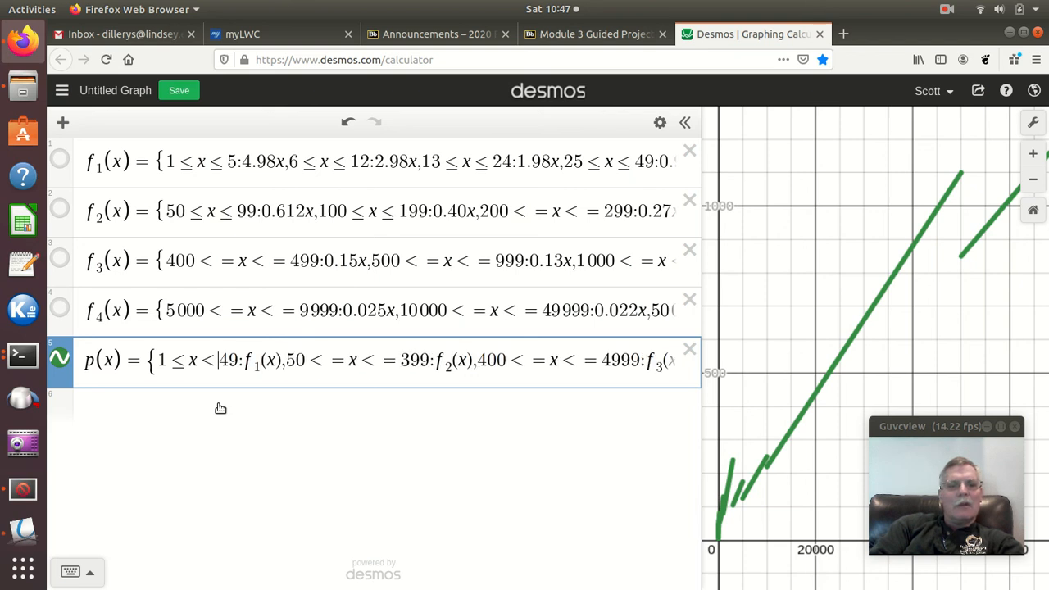
text(=)
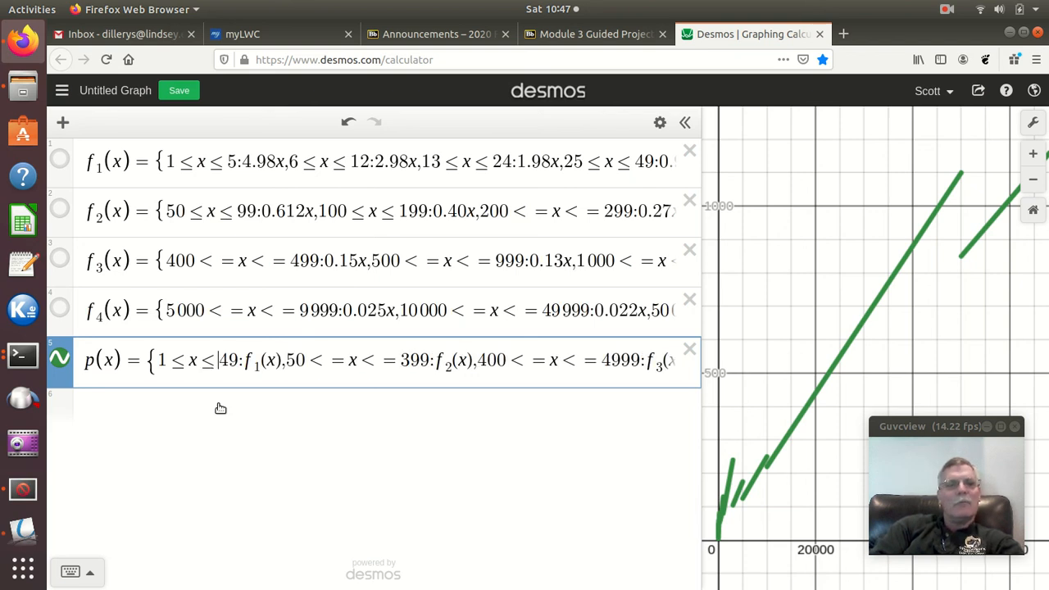
Rewrite the f_2(x) condition in p(x) with proper inequality symbols as 50 ≤ x ≤ 399
click(327, 362)
key(Delete)
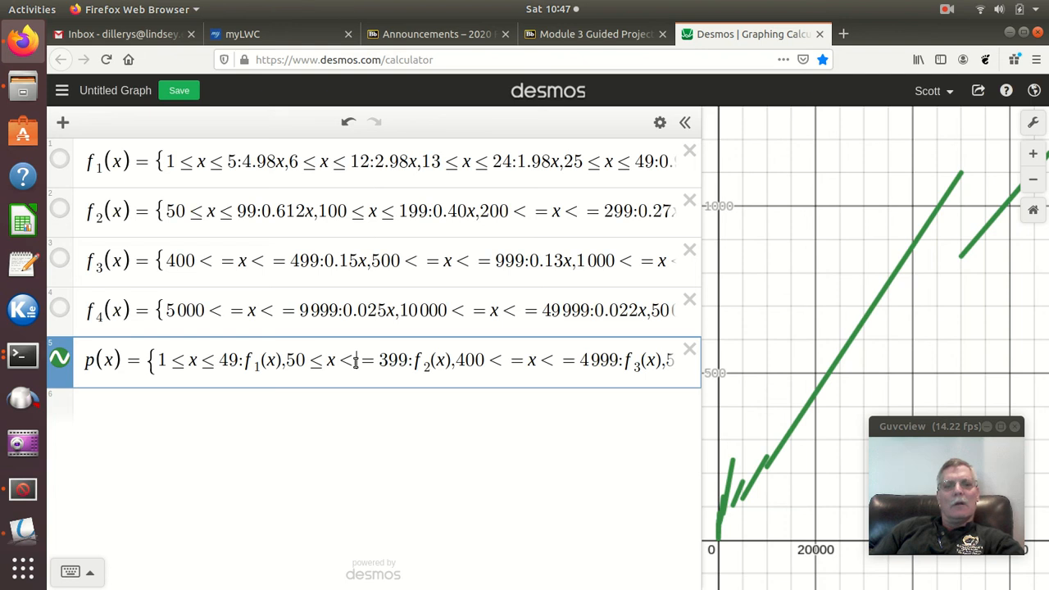
click(355, 363)
key(Delete)
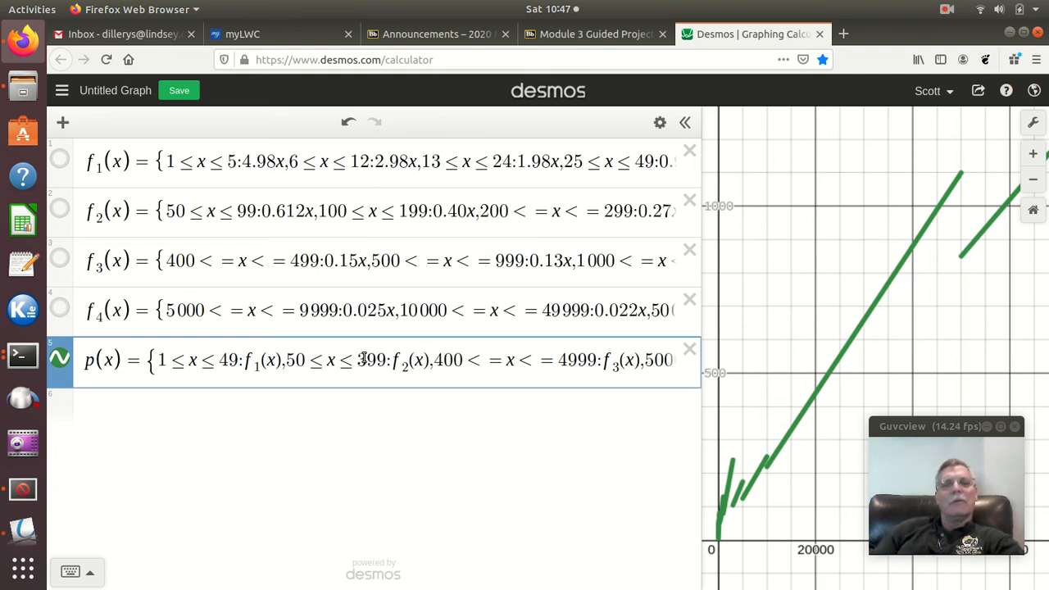
Rewrite the f_3(x) and f_4(x) conditions in p(x) with proper inequality symbols as 400 ≤ x ≤ 4999 and 5000 ≤ x
click(482, 360)
key(Delete)
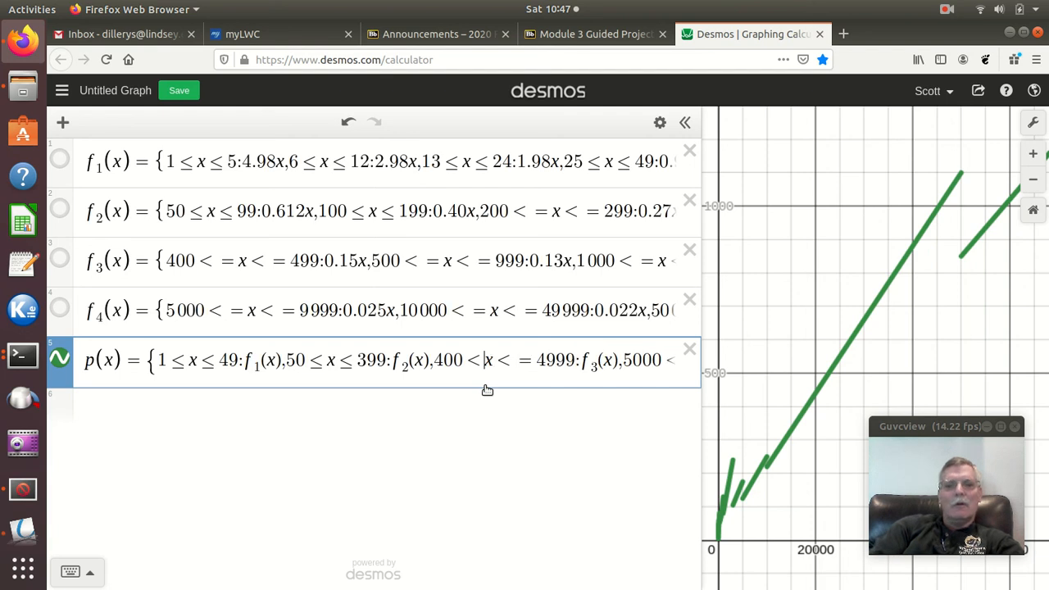
click(514, 360)
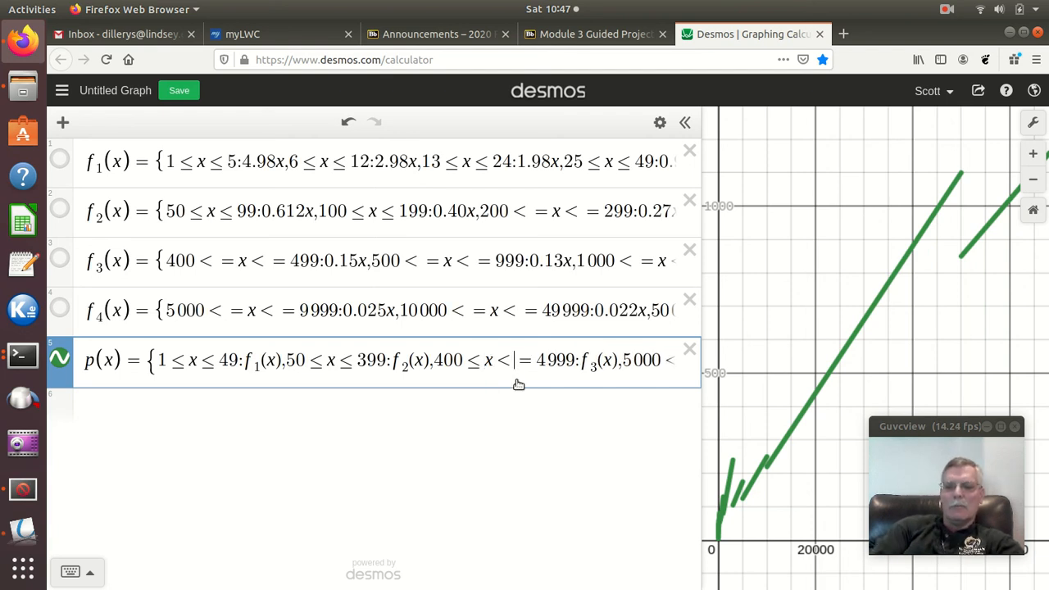
key(Delete)
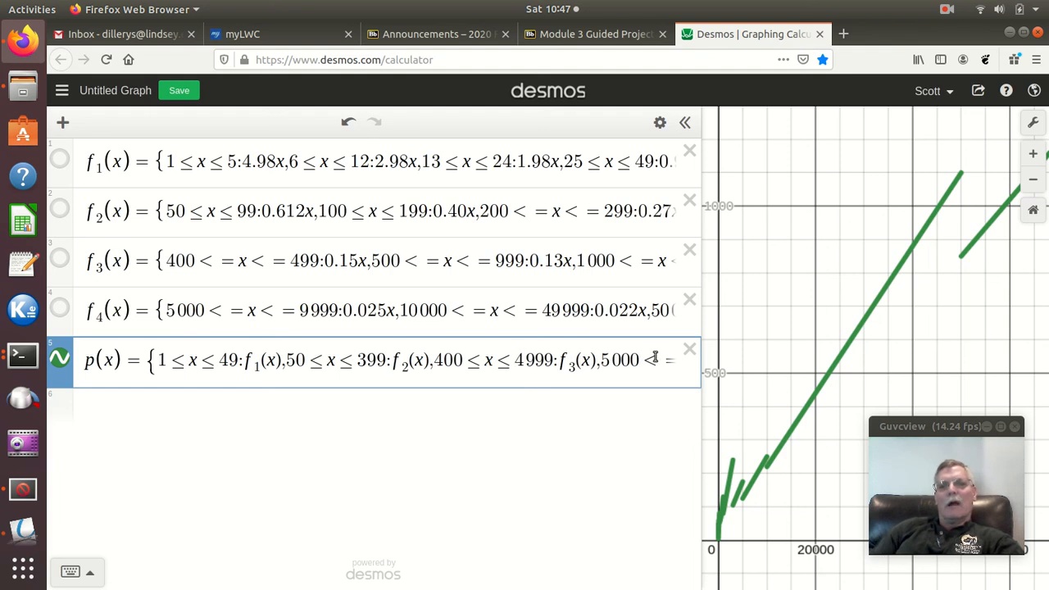
click(660, 361)
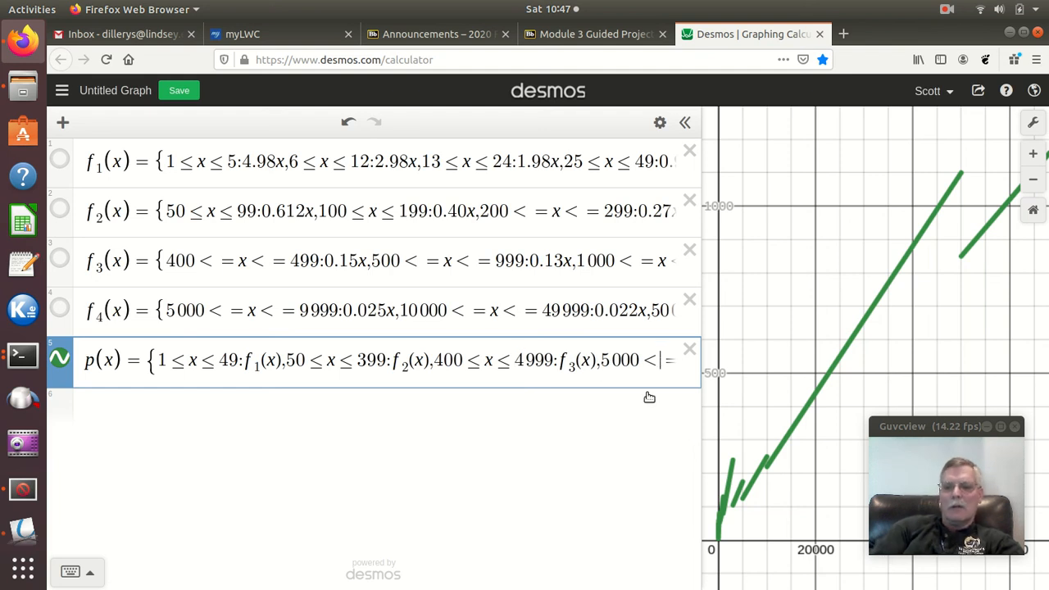
key(Delete)
Widen the expression list to show the full p(x) definition and reduce the page zoom to 67%
drag(708, 426, 761, 437)
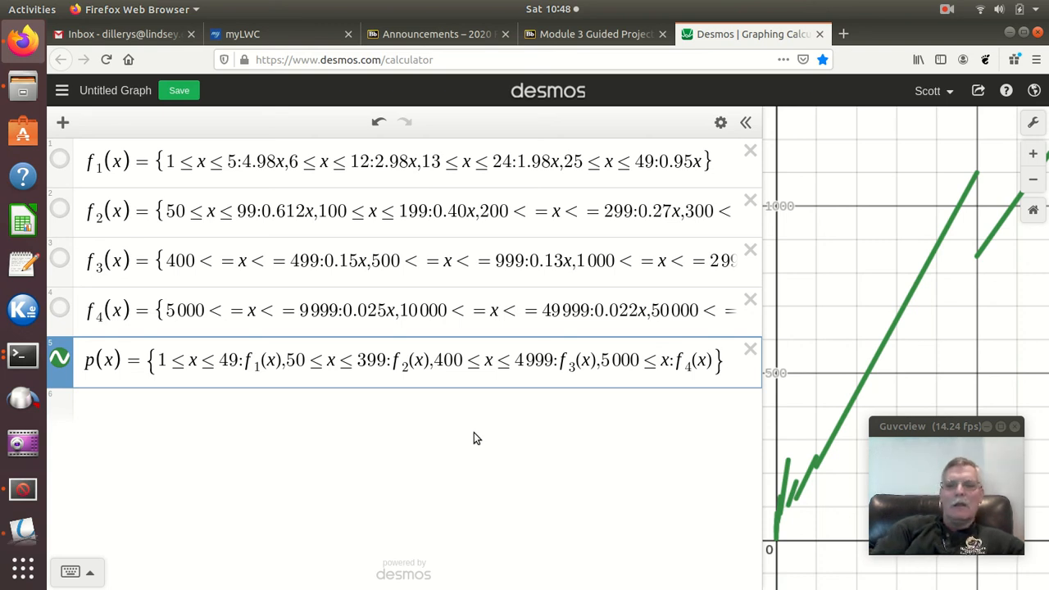
key(ctrl+minus)
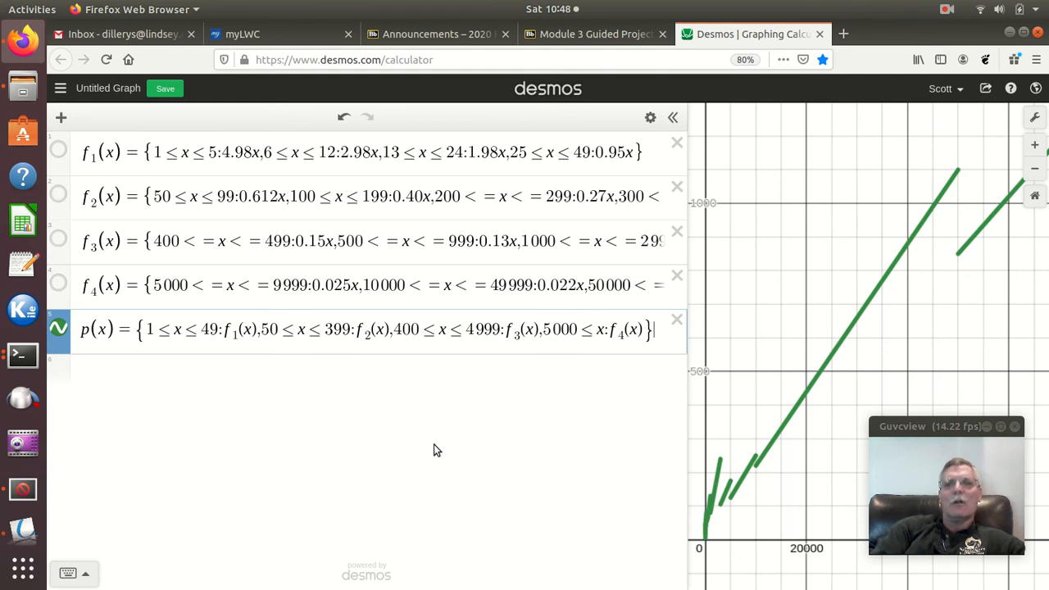
key(ctrl+minus)
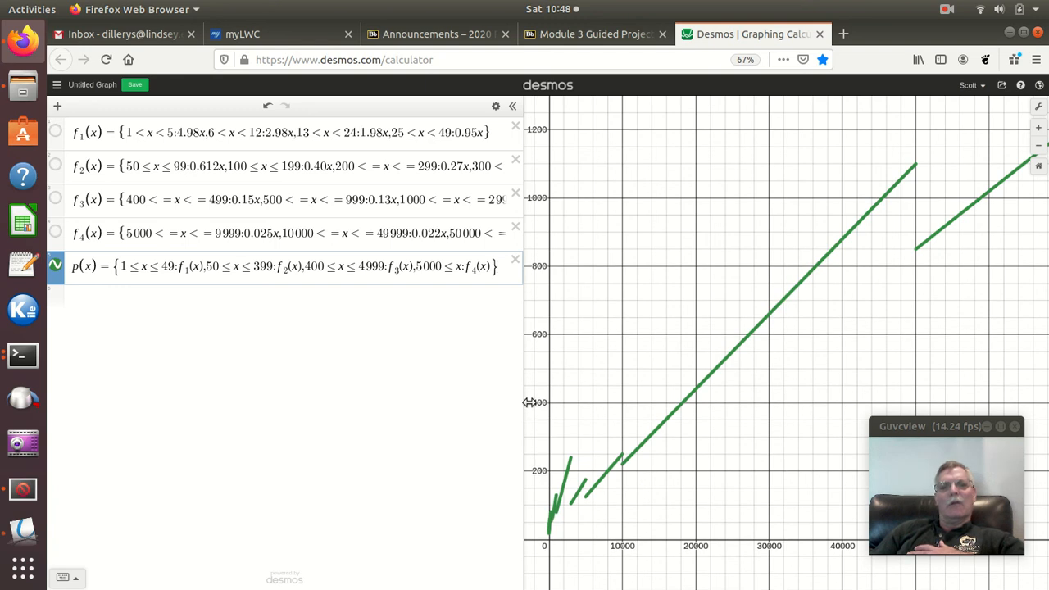
Narrow the expression list to enlarge the p(x) graph, and review the axis limits in the graph settings
drag(525, 362, 293, 394)
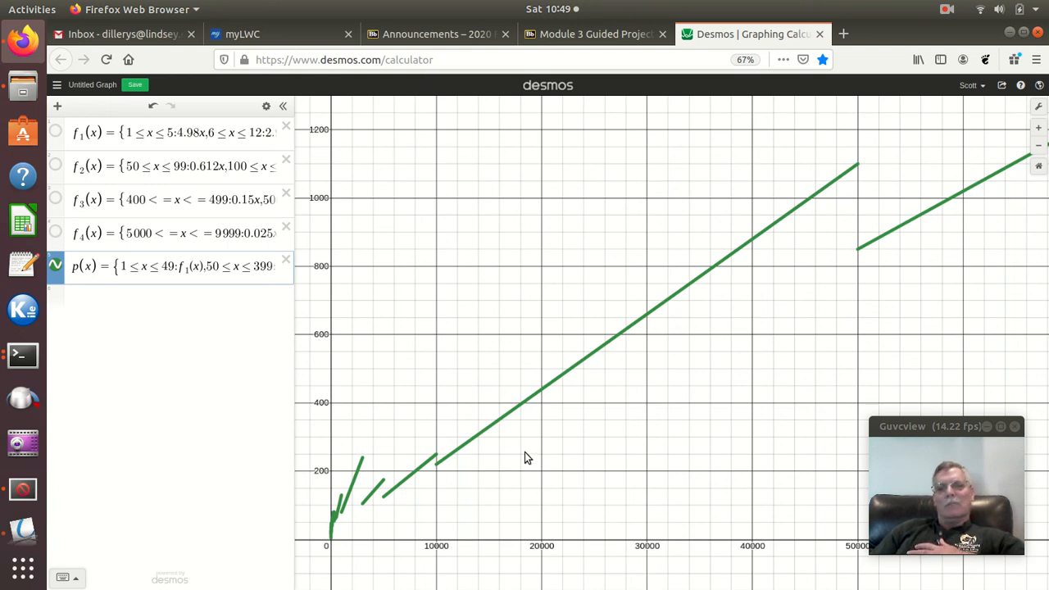
click(1036, 110)
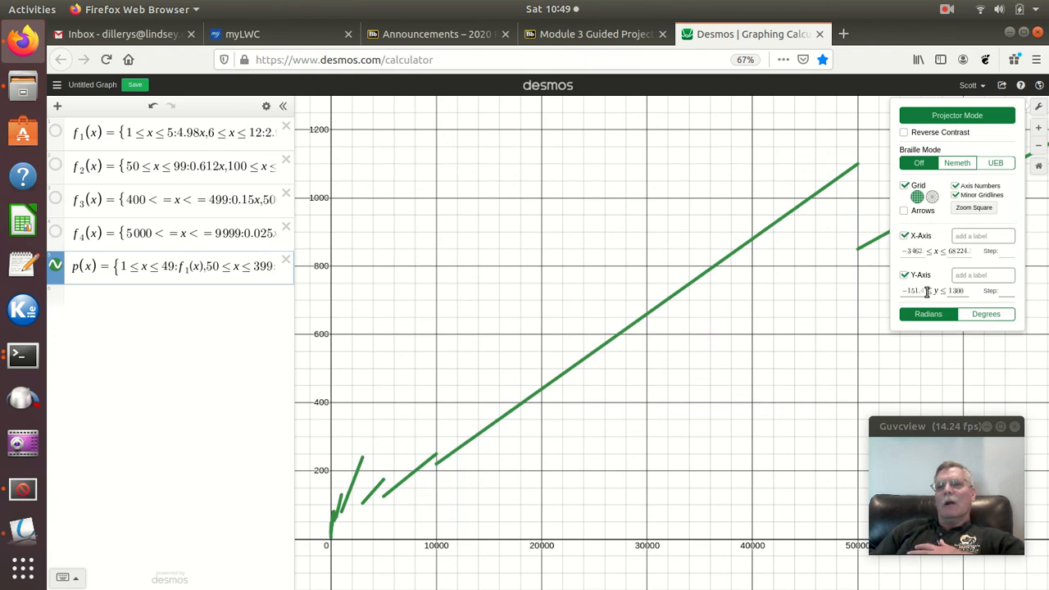
click(804, 161)
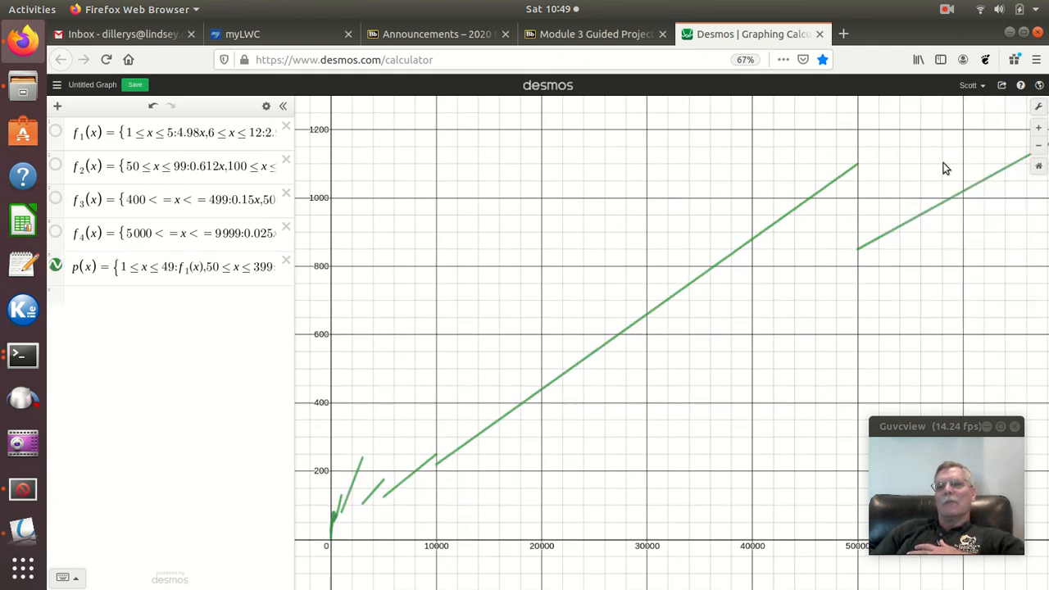